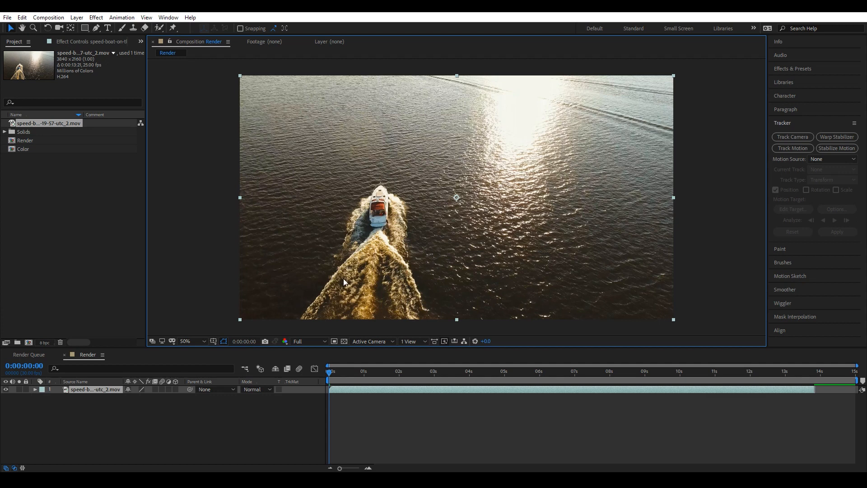
Draw a three-point callout path with the Pen tool from beside the boat up and then across to the right.
click(106, 410)
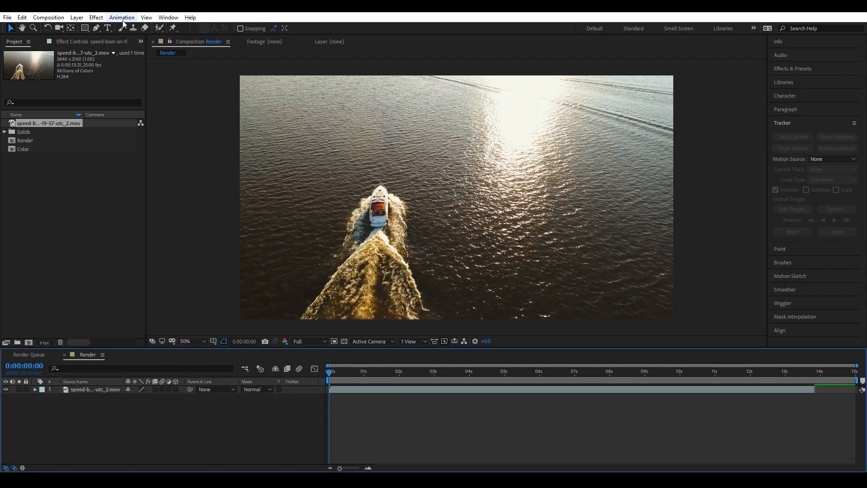
click(96, 28)
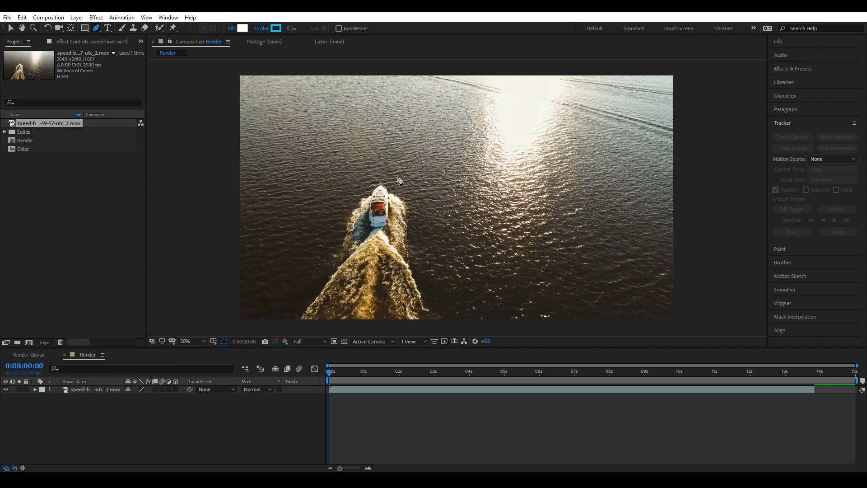
click(394, 205)
click(401, 165)
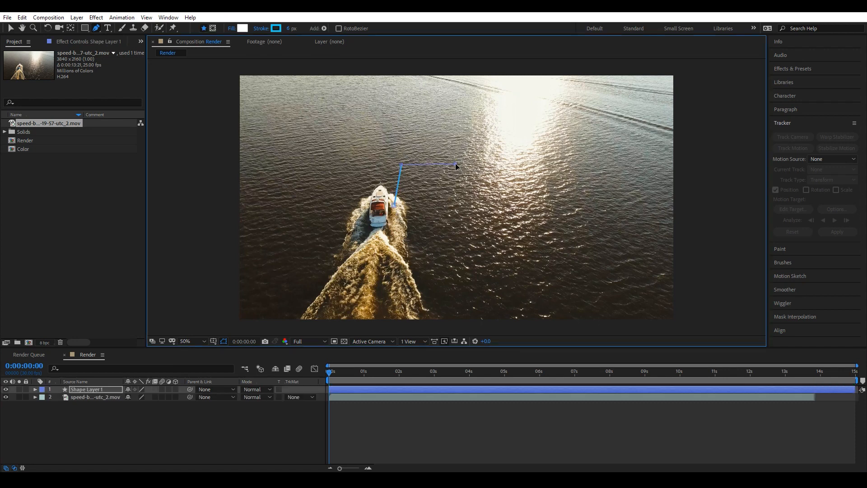
scroll(455, 163, up, 2)
click(455, 164)
drag(454, 164, 456, 163)
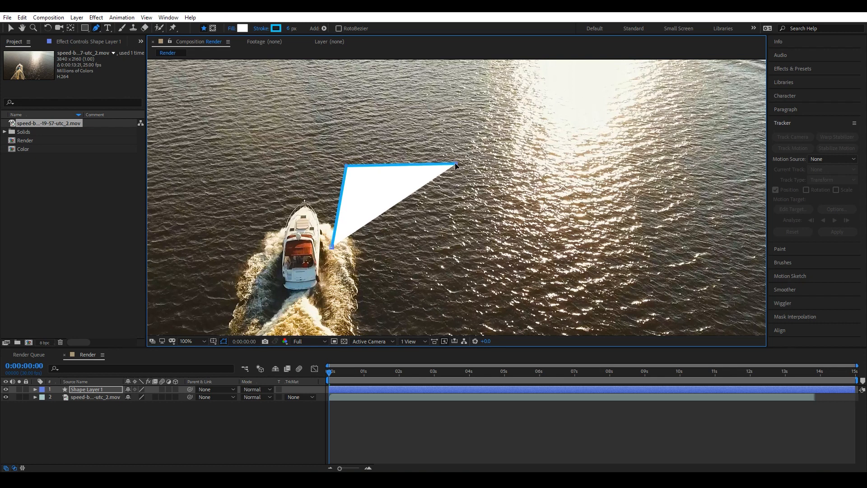
Set the callout path's fill to none so only the blue stroke line remains.
click(232, 29)
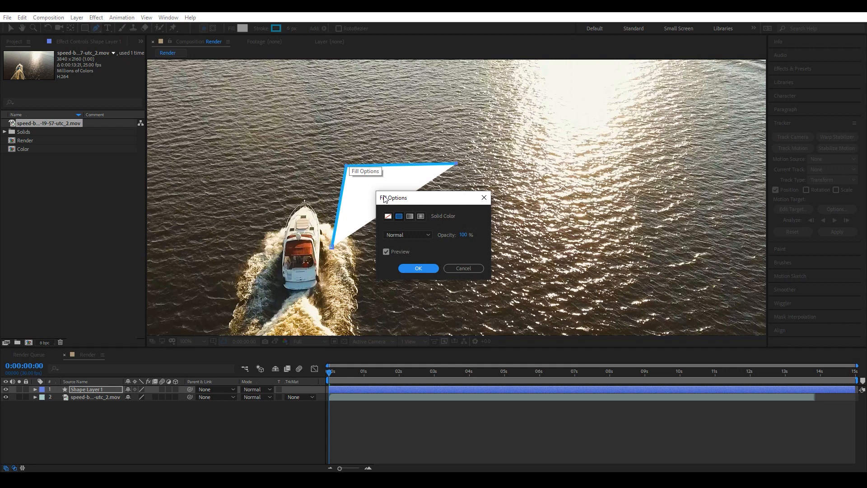
click(388, 216)
click(418, 268)
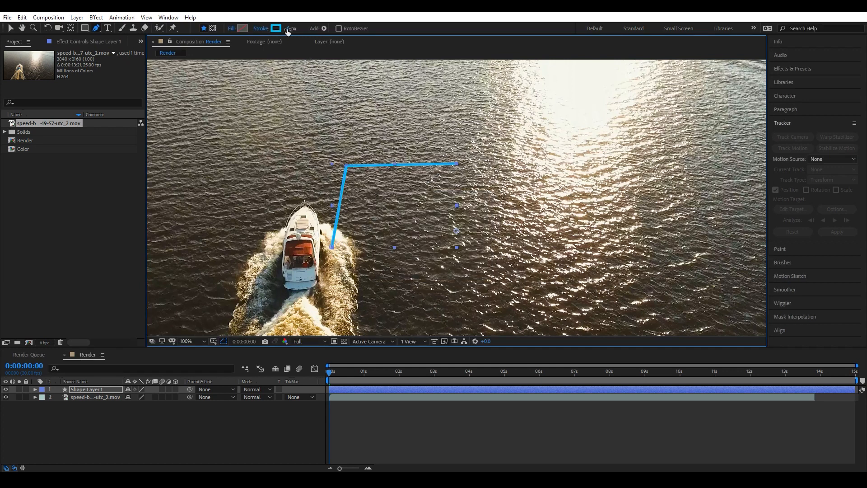
Draw a small circle with the Ellipse tool at the lower end of the callout line, near the boat.
scroll(310, 284, up, 3)
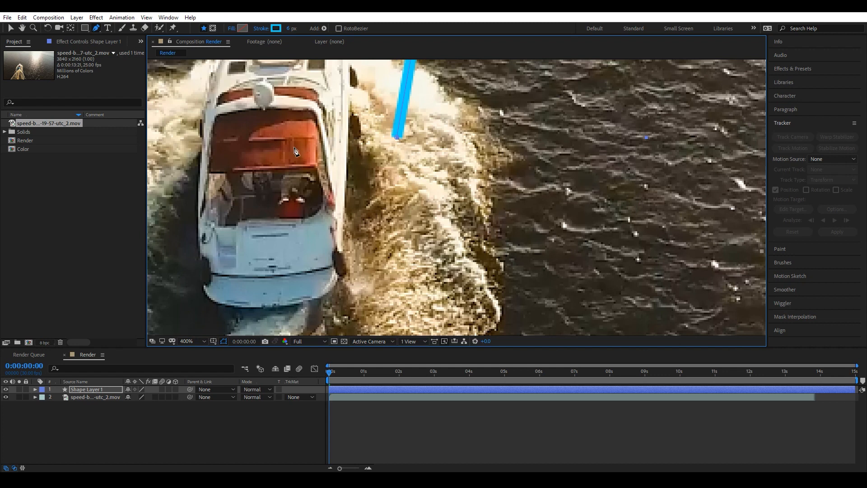
click(85, 28)
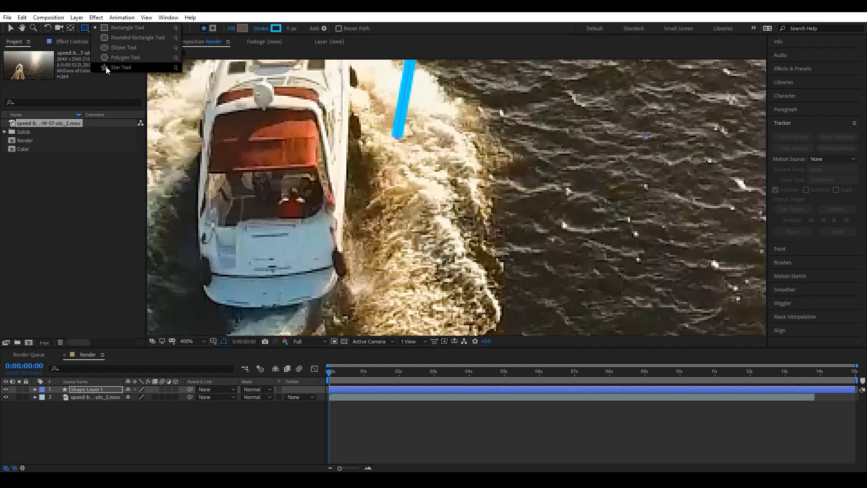
click(91, 408)
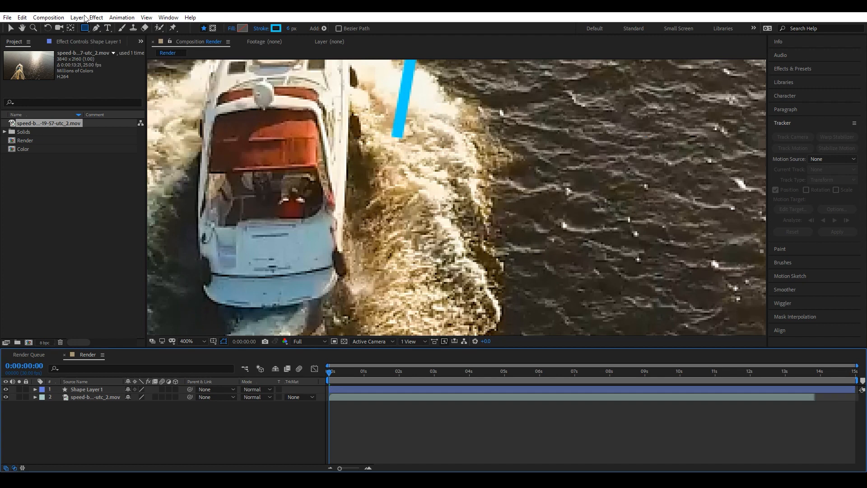
click(84, 28)
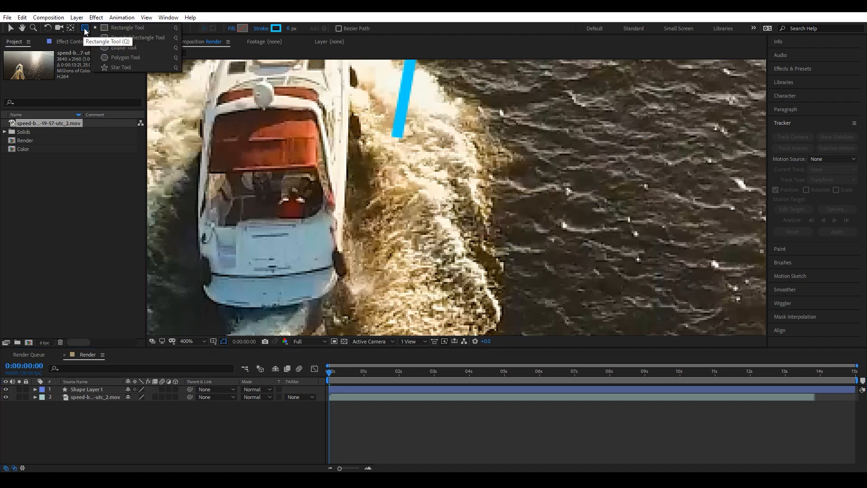
click(134, 51)
scroll(388, 155, up, 2)
scroll(387, 154, down, 2)
mouse_move(404, 159)
mouse_down()
mouse_move(407, 192)
mouse_move(389, 173)
mouse_move(415, 189)
mouse_up()
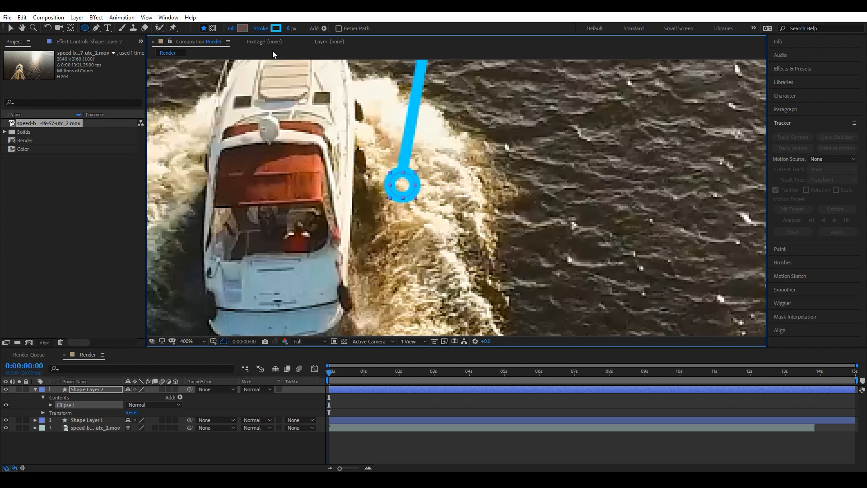
Sample the line's blue with the eyedropper as the circle's fill colour, 01D1FE.
click(241, 29)
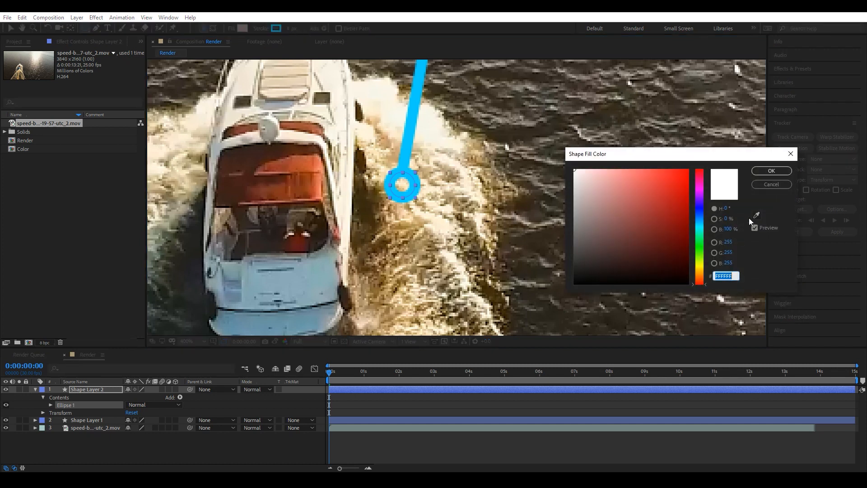
click(757, 215)
click(412, 131)
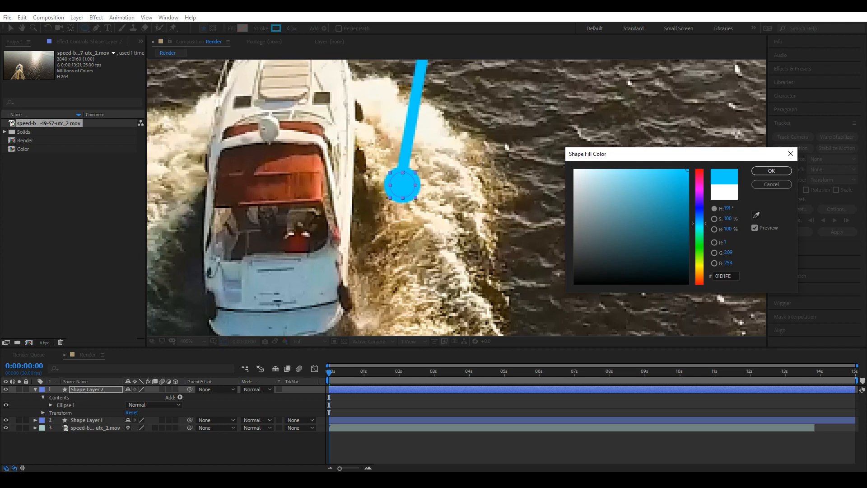
click(767, 171)
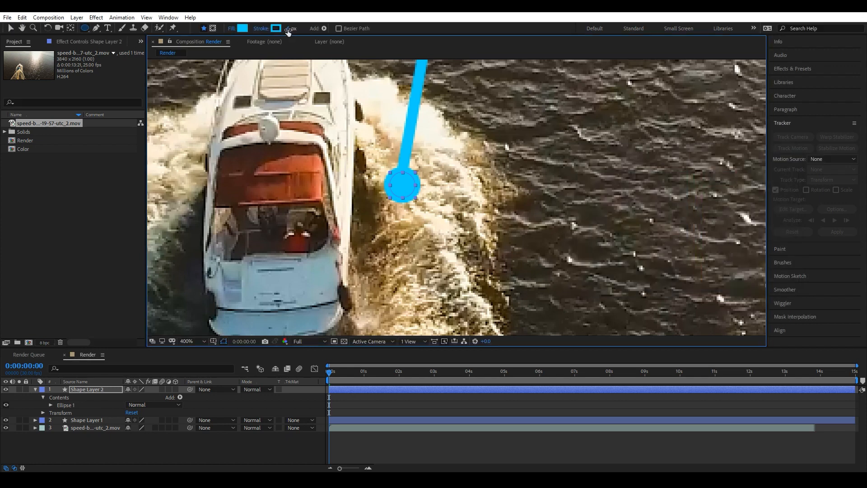
Set the circle's stroke to none, leaving only its blue fill.
click(288, 28)
text(6)
click(264, 28)
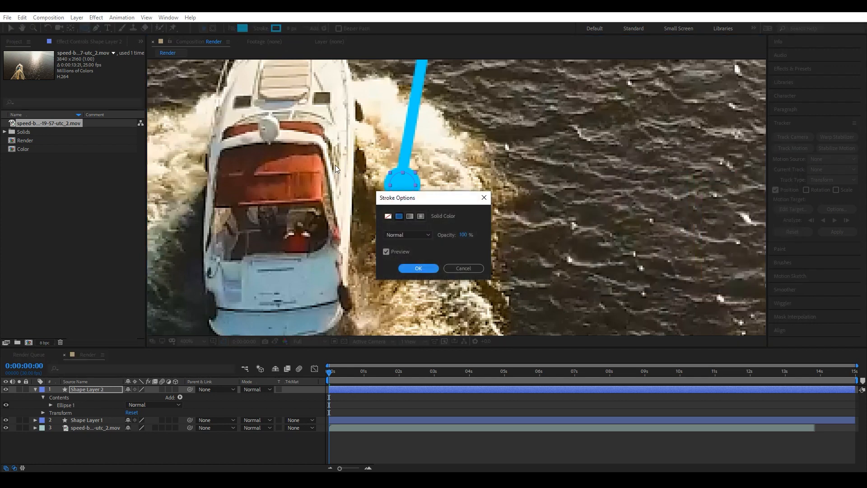
click(387, 216)
click(419, 268)
Center the circle layer's anchor point in its layer content.
scroll(402, 191, up, 1)
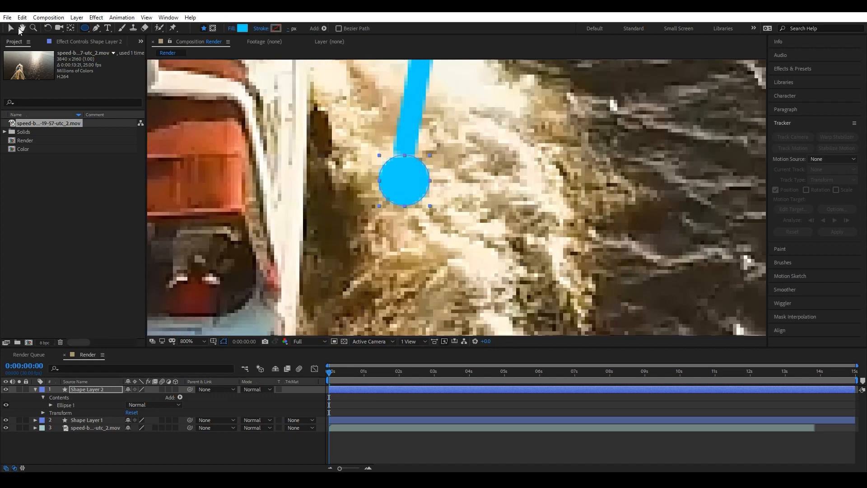
click(10, 28)
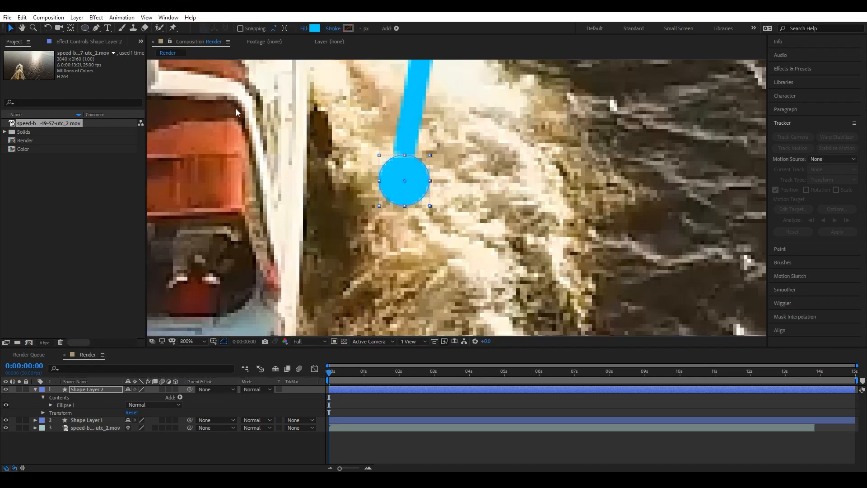
click(77, 17)
mouse_move(109, 124)
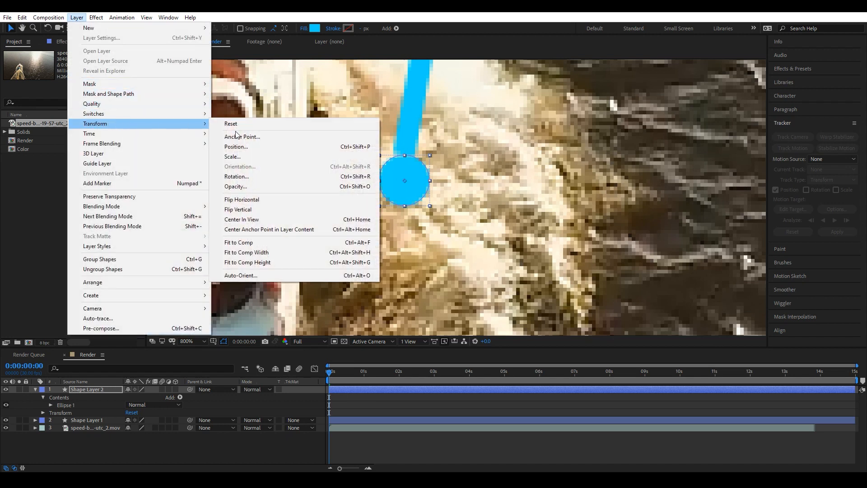
click(249, 230)
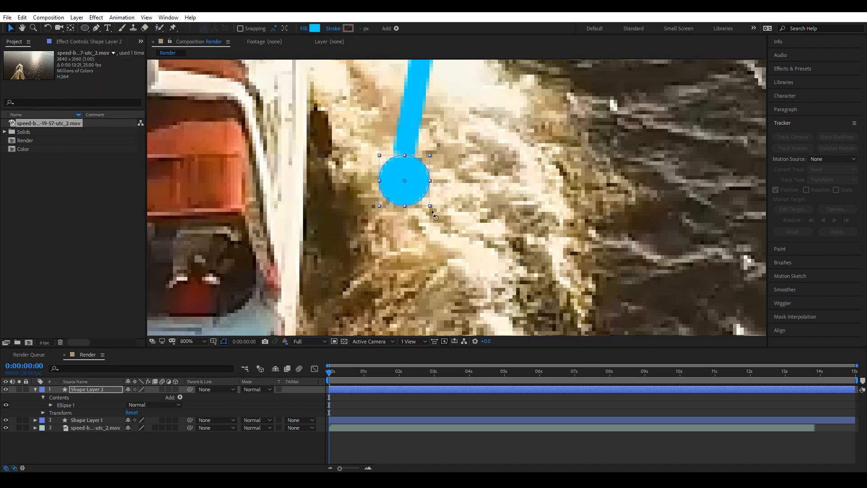
Move the circle so it sits exactly on the lower end of the callout line.
click(93, 400)
click(93, 391)
drag(416, 194, 413, 184)
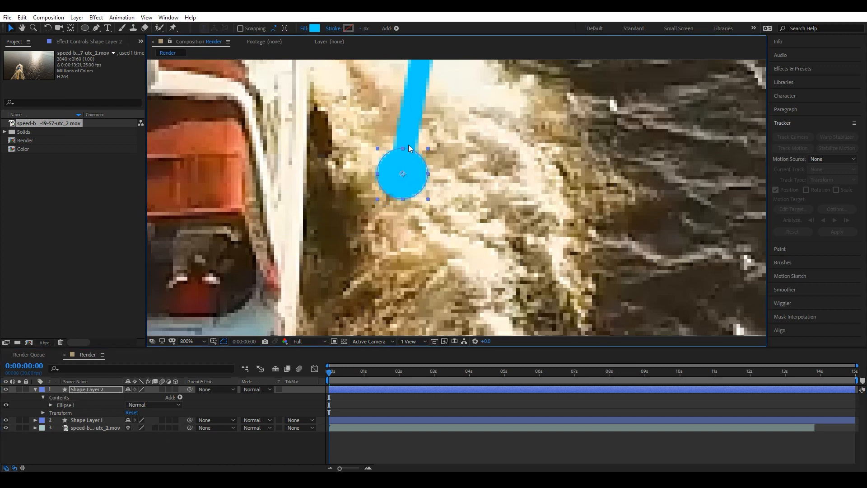
scroll(408, 175, down, 2)
scroll(404, 168, up, 2)
key(backslash)
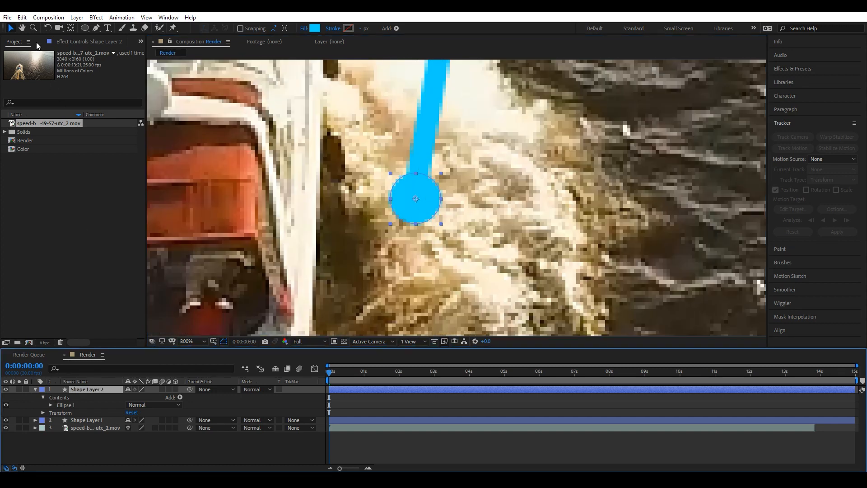
Duplicate the circle layer and set the copy's stroke width to 1 px.
click(22, 17)
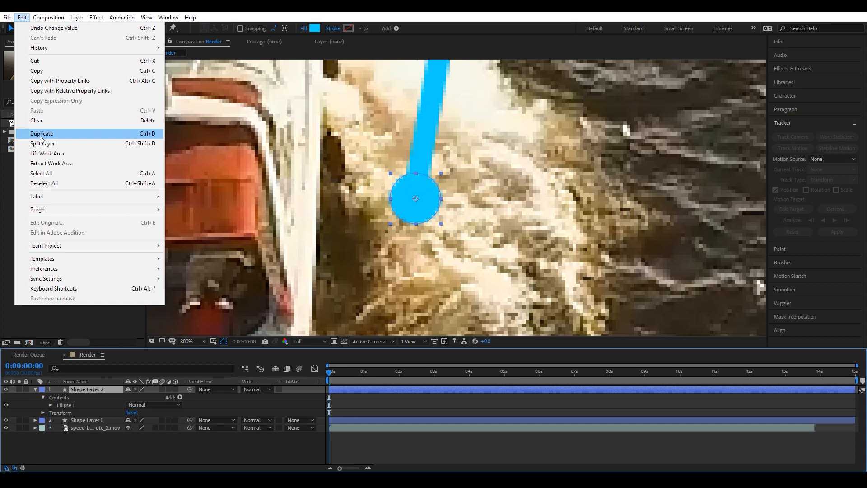
click(143, 136)
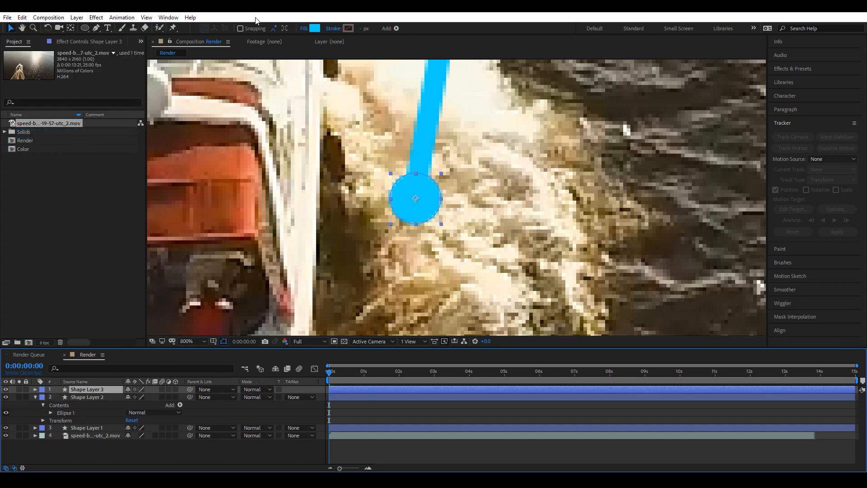
click(361, 28)
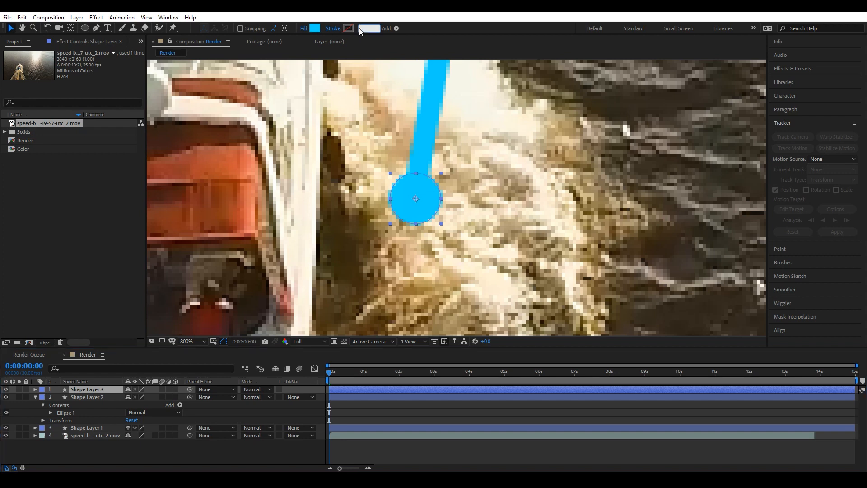
text(1)
key(Return)
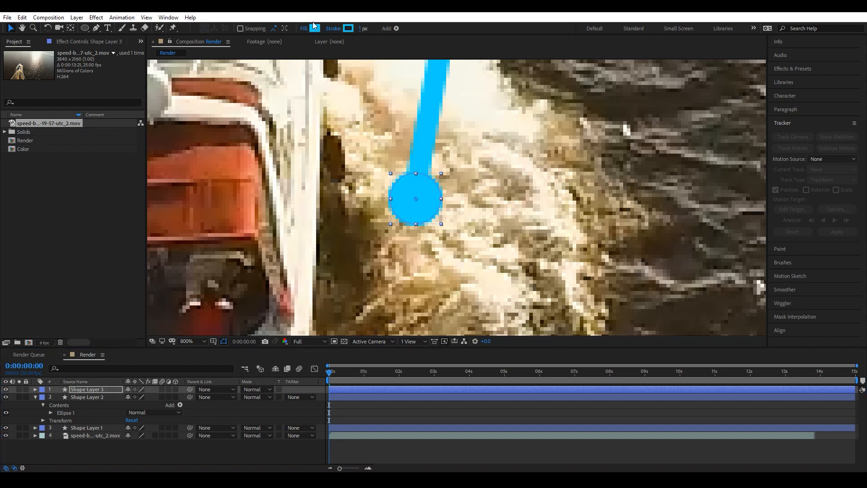
Set the duplicate circle's fill to none so it becomes an outline ring.
click(304, 29)
click(388, 216)
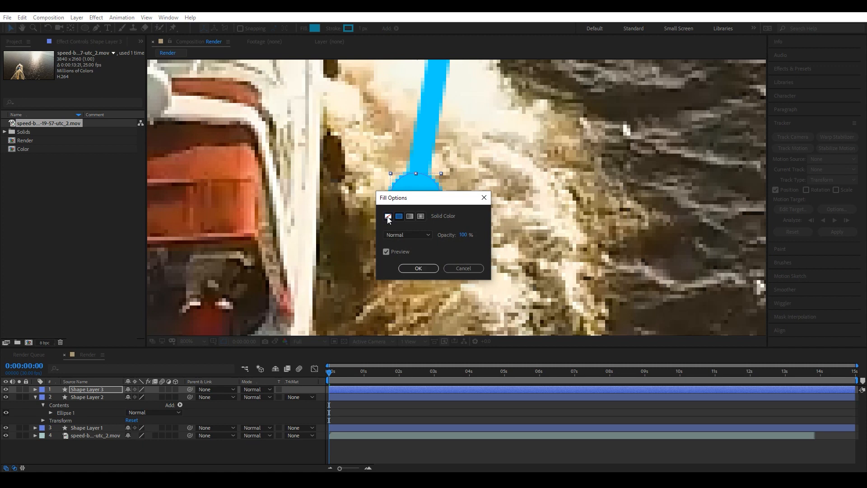
click(418, 269)
Scale the duplicate ring to 148% so it surrounds the solid dot.
click(101, 389)
key(s)
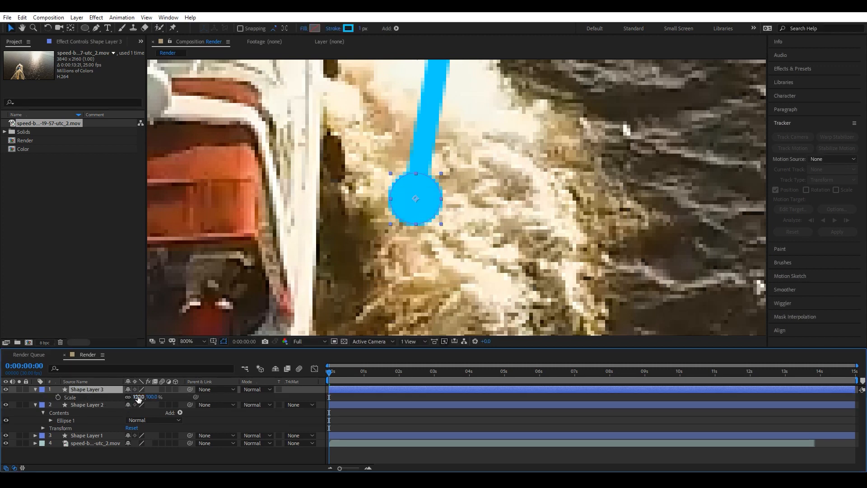
drag(139, 397, 162, 398)
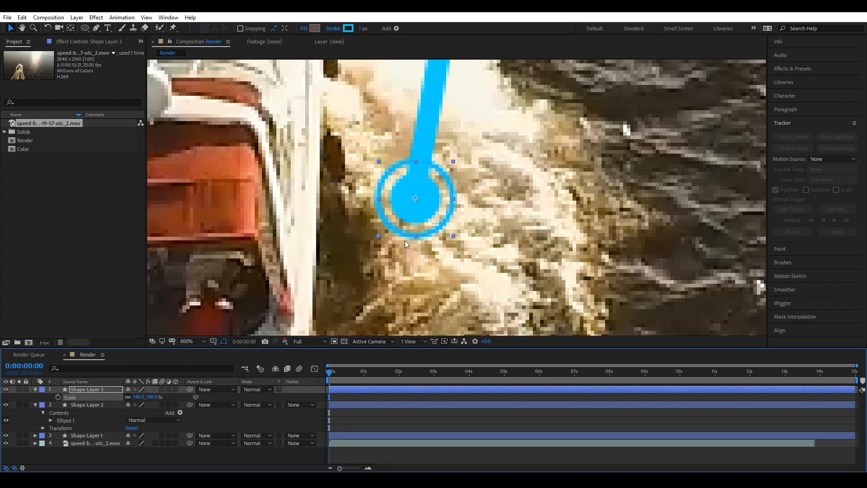
Rename the original solid circle layer to Cercle1.
scroll(422, 238, down, 1)
scroll(414, 224, up, 1)
scroll(413, 224, down, 1)
scroll(414, 224, up, 1)
click(90, 403)
right_click(90, 402)
click(156, 396)
text(Cercle1)
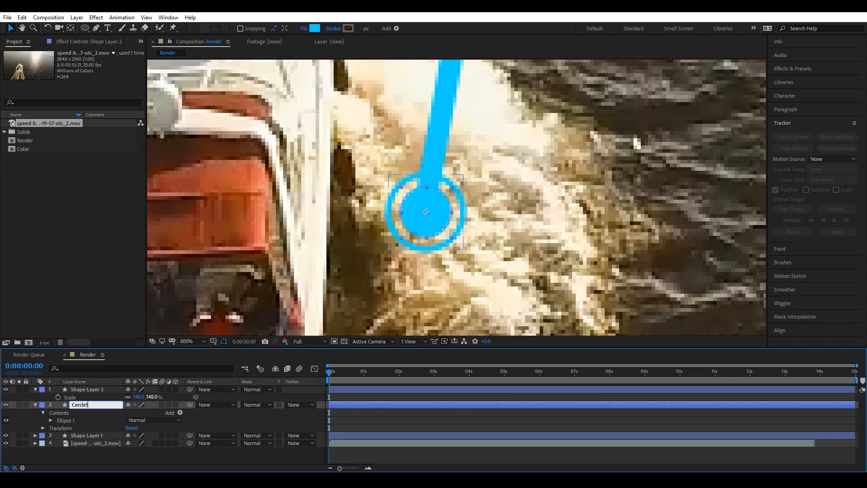
key(Return)
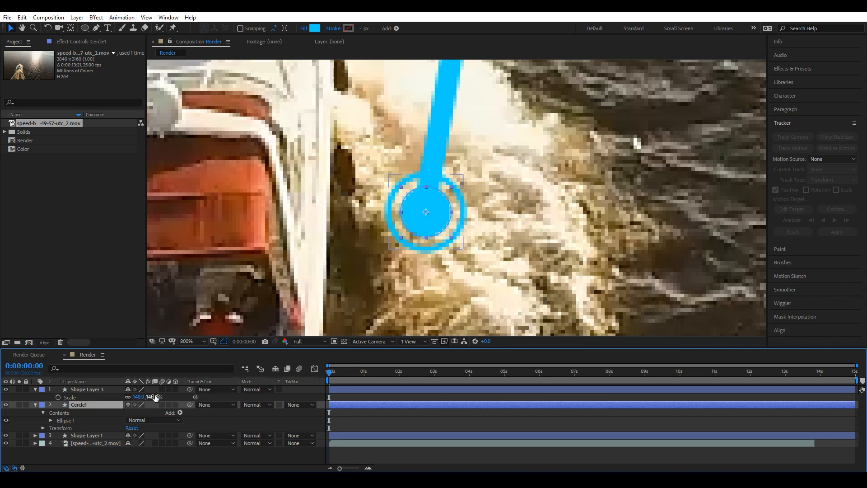
Rename the ring layer to Cercle1 as well.
click(89, 391)
right_click(90, 391)
click(115, 385)
text(Cercle)
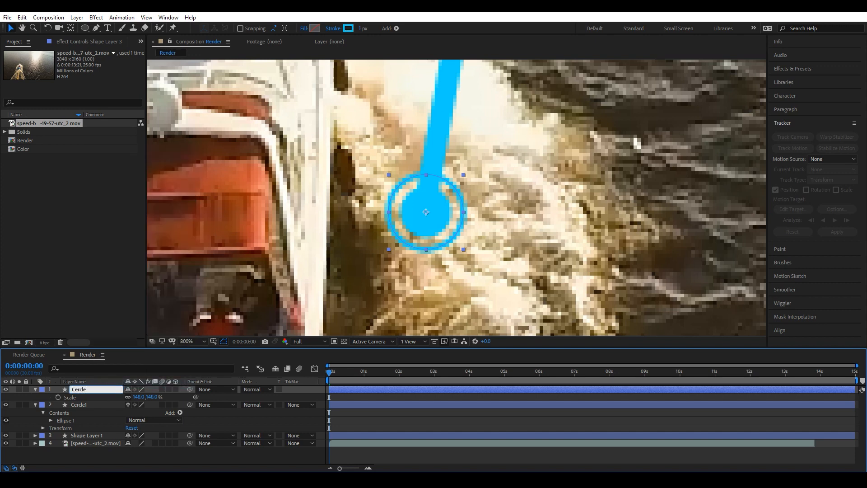
key(Return)
Collapse both circle layers' properties and select the callout line layer.
click(36, 389)
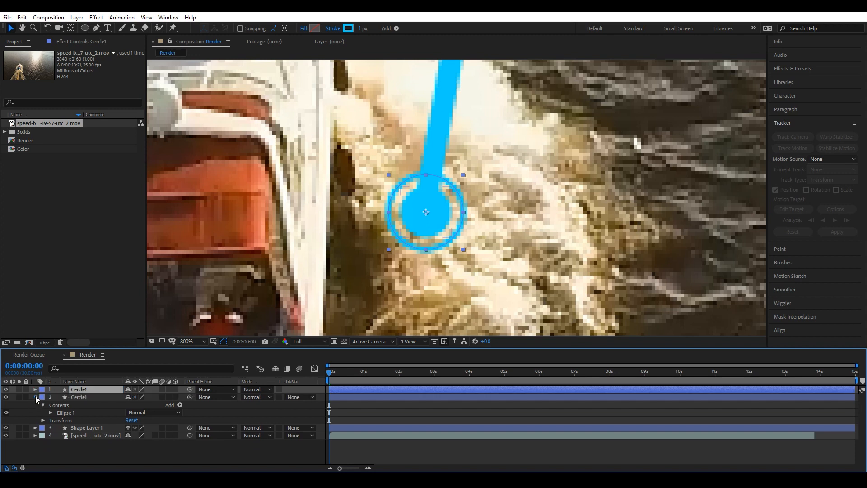
click(35, 396)
scroll(473, 226, down, 3)
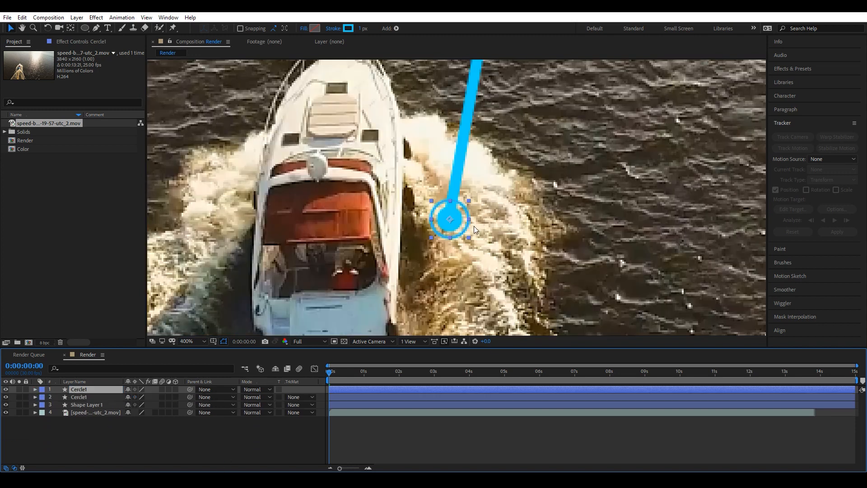
drag(546, 163, 249, 252)
scroll(406, 216, down, 1)
scroll(402, 206, down, 2)
scroll(381, 201, up, 4)
scroll(378, 208, down, 2)
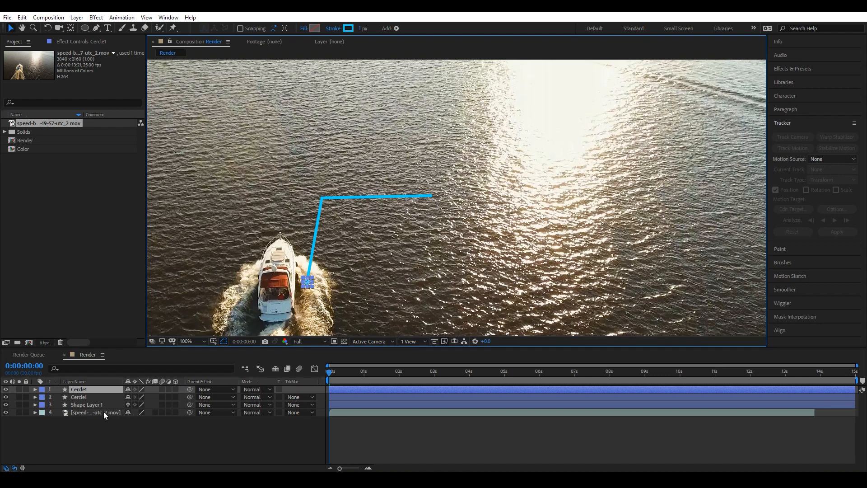
click(94, 404)
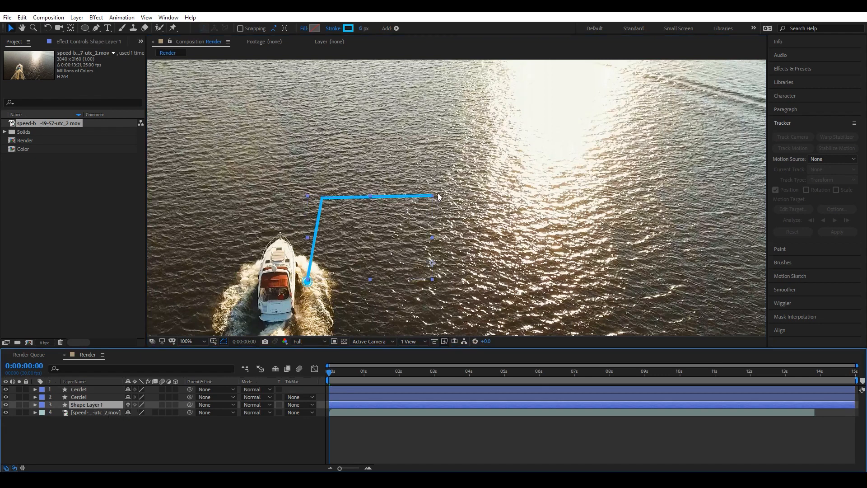
Draw a rounded rectangle starting at the free end of the callout line.
click(96, 28)
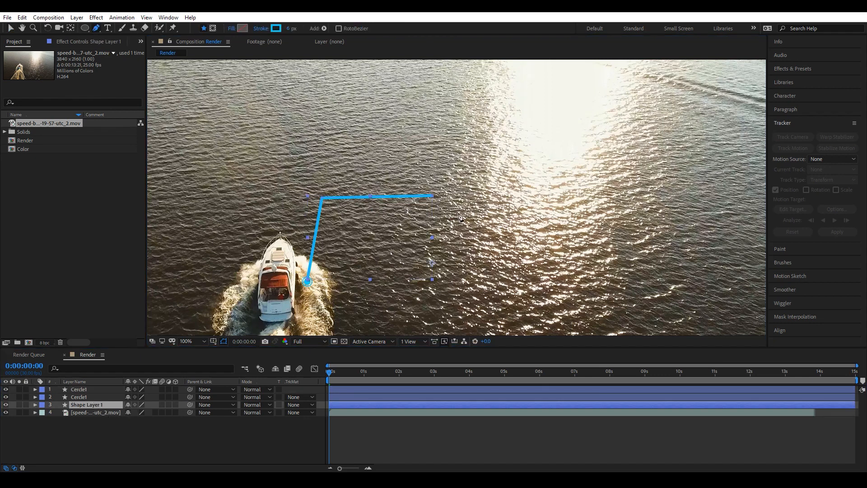
scroll(429, 206, up, 4)
mouse_move(444, 167)
mouse_down()
mouse_move(251, 166)
mouse_move(473, 178)
mouse_move(473, 169)
mouse_move(473, 186)
mouse_up()
scroll(252, 166, down, 2)
shift+click(414, 170)
click(470, 438)
scroll(471, 199, up, 2)
scroll(470, 198, down, 1)
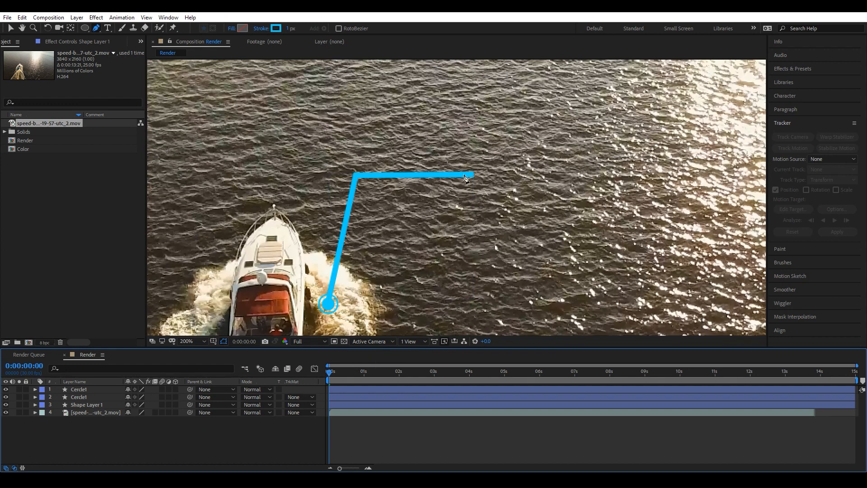
drag(84, 30, 127, 36)
drag(476, 157, 657, 198)
click(10, 28)
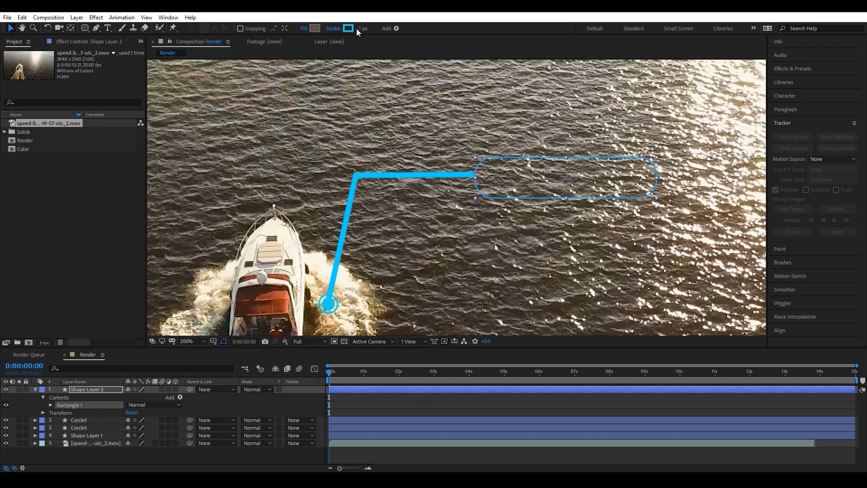
Set the rounded rectangle's stroke width to 6 px.
click(360, 28)
text(6)
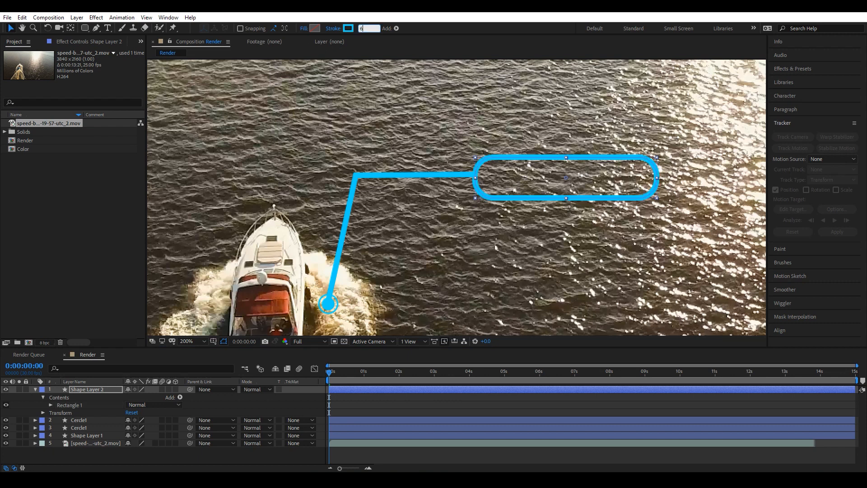
key(Return)
drag(528, 161, 530, 159)
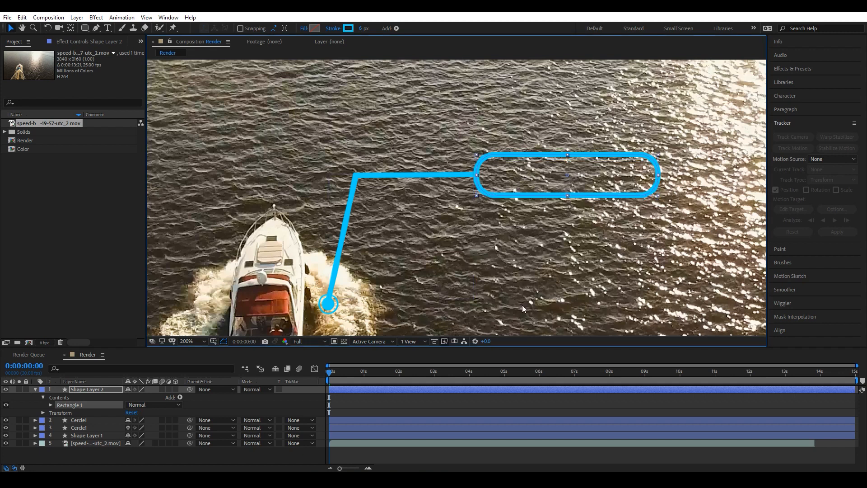
Switch to Notepad and copy the text Motion Traking.
key(alt+Tab)
right_click(588, 135)
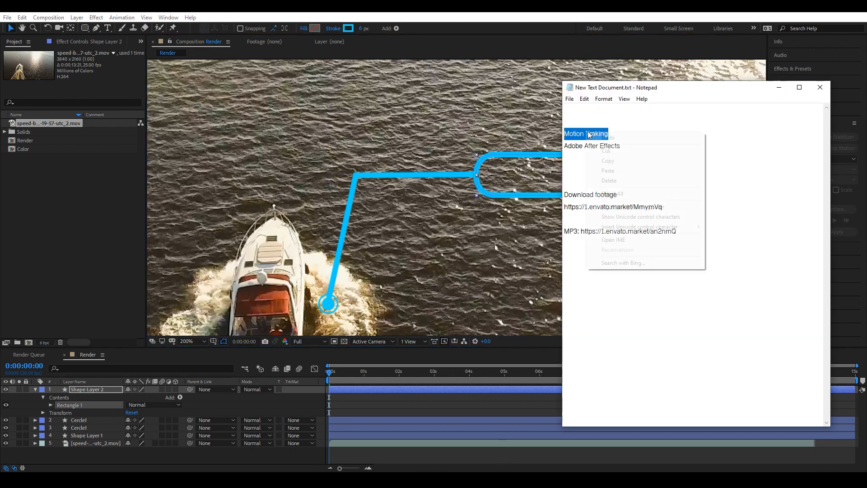
click(615, 161)
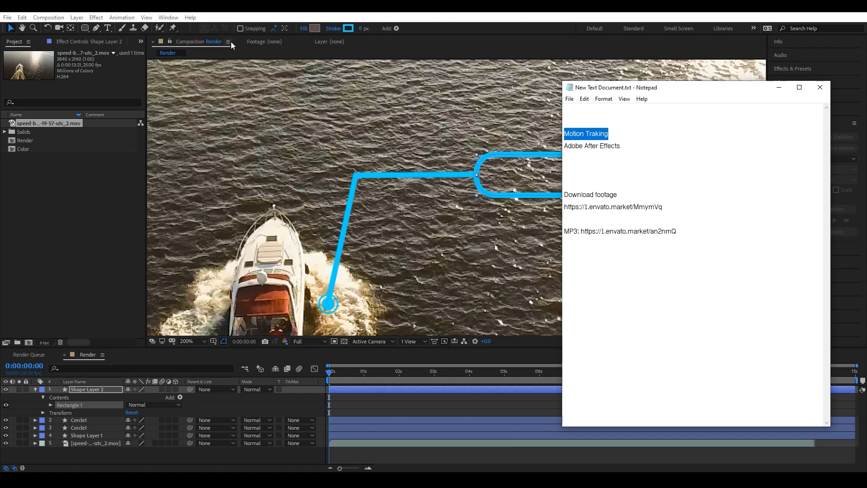
Paste Motion Traking as a new text layer in the composition and set its size to 40 px.
click(108, 28)
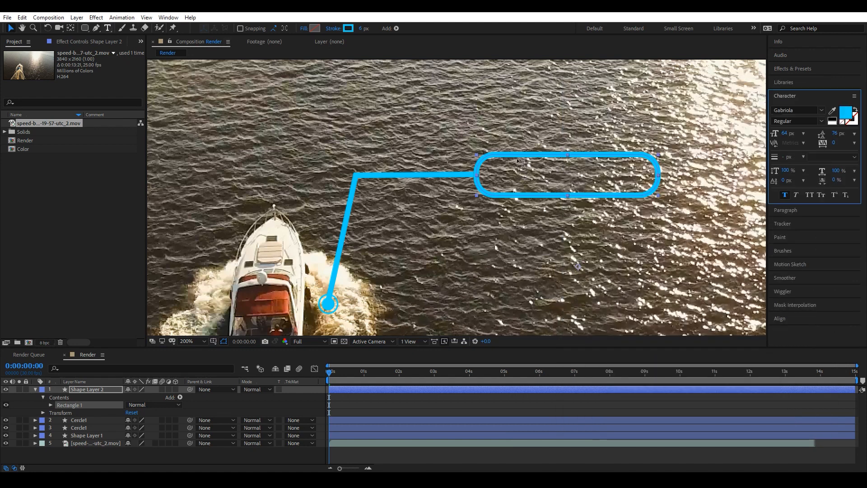
click(480, 111)
key(ctrl+v)
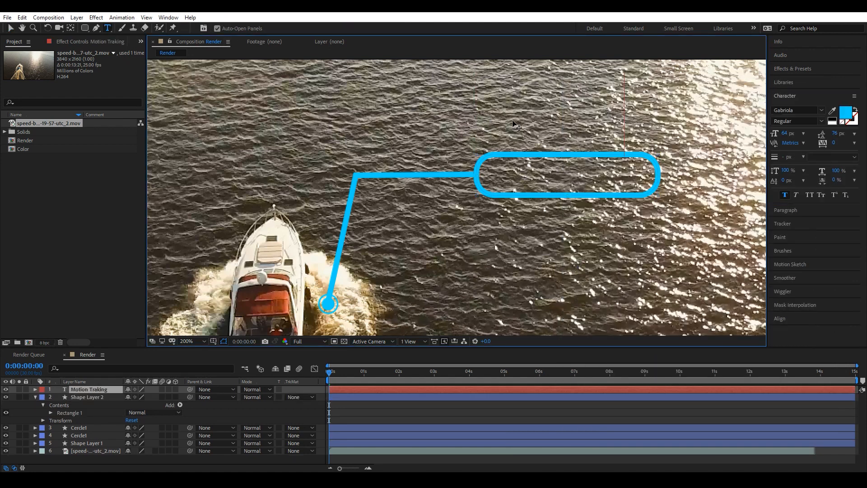
key(ctrl+a)
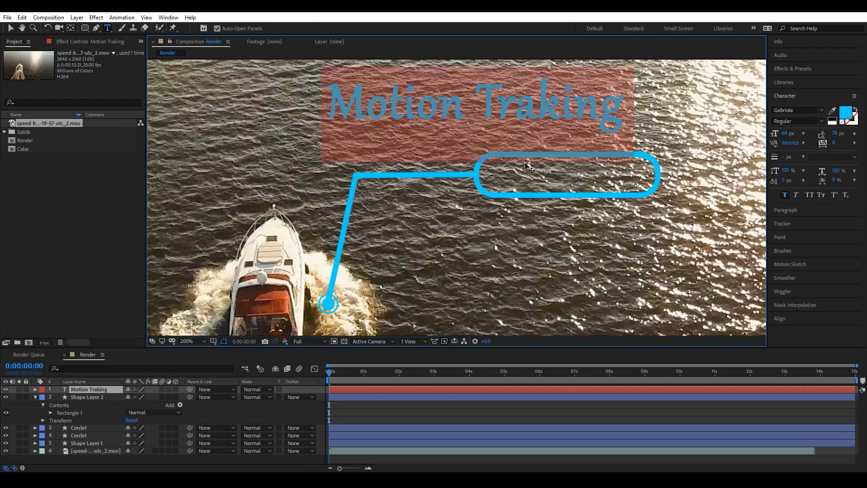
drag(781, 135, 774, 134)
click(10, 28)
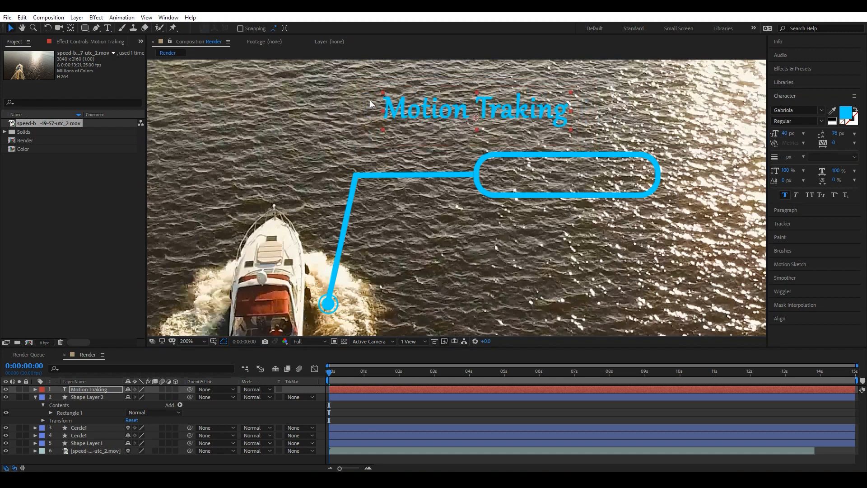
Move the text inside the rounded rectangle and set its font size to 35 px.
drag(429, 112, 530, 181)
drag(779, 135, 776, 134)
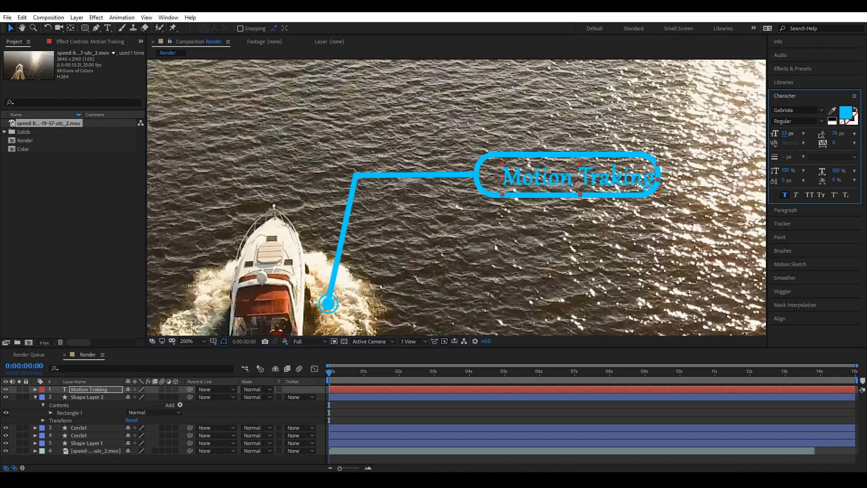
drag(622, 183, 609, 178)
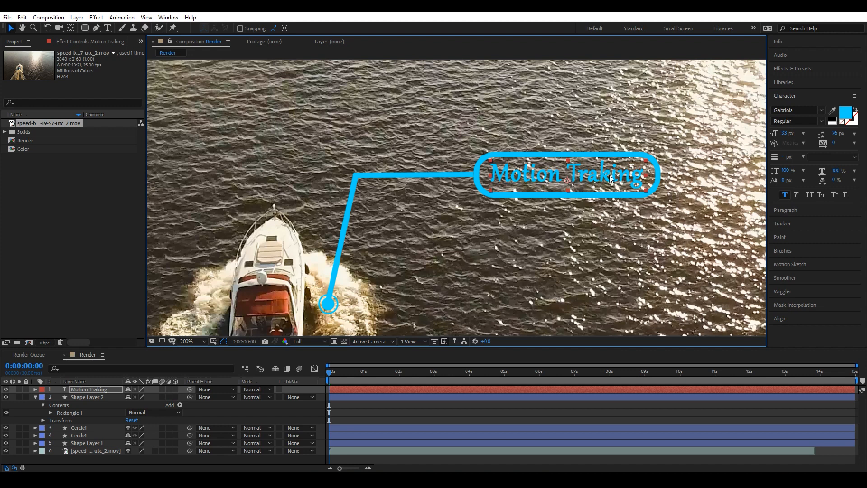
click(785, 134)
drag(785, 134, 796, 134)
click(593, 179)
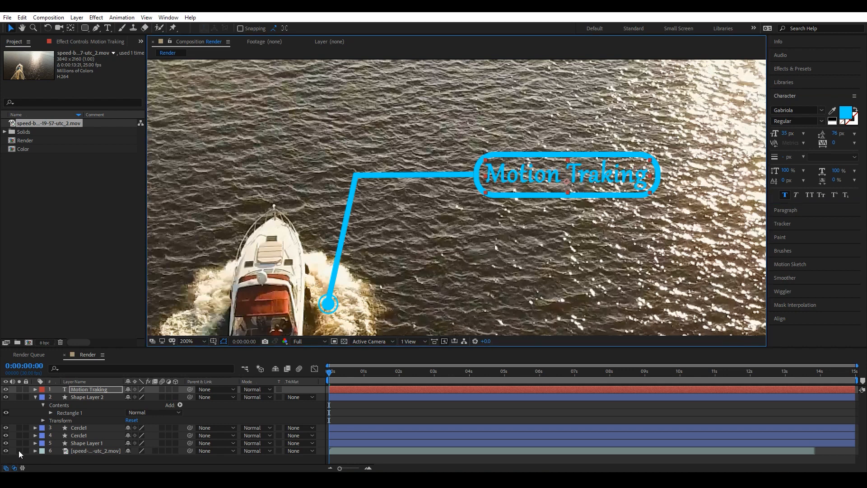
Rename the rounded rectangle layer to Rounded1.
click(82, 397)
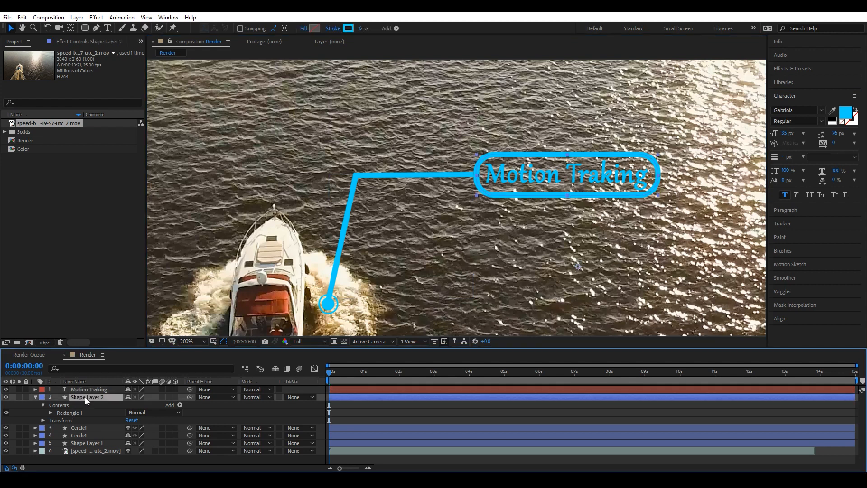
click(35, 397)
right_click(85, 398)
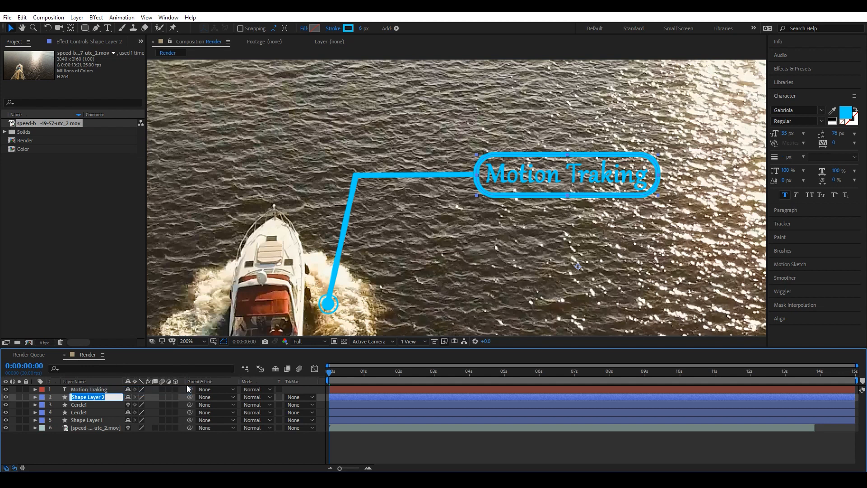
text(Red)
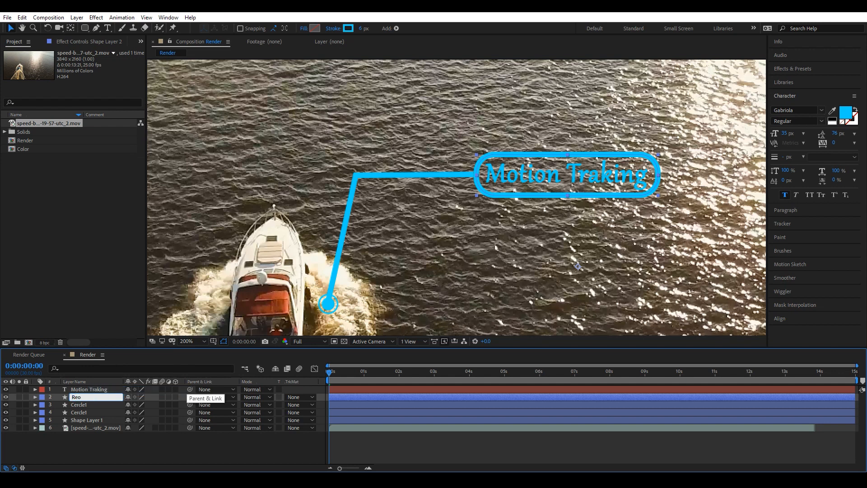
text(un)
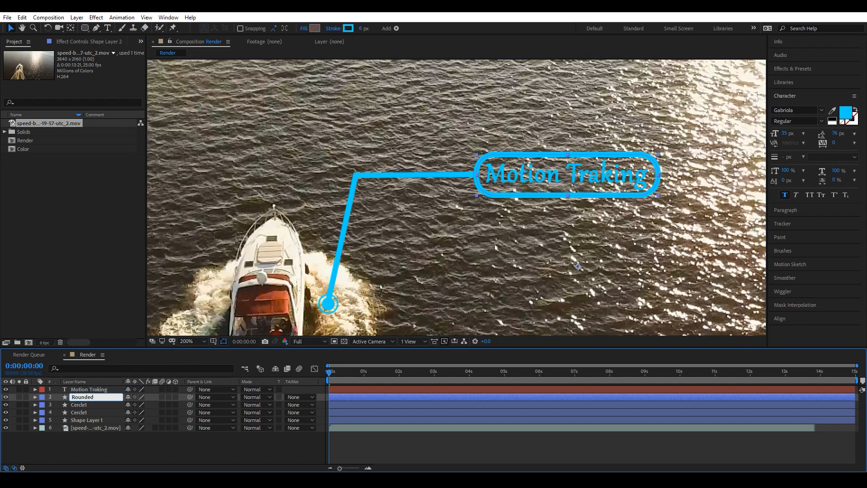
text(ded1)
key(Return)
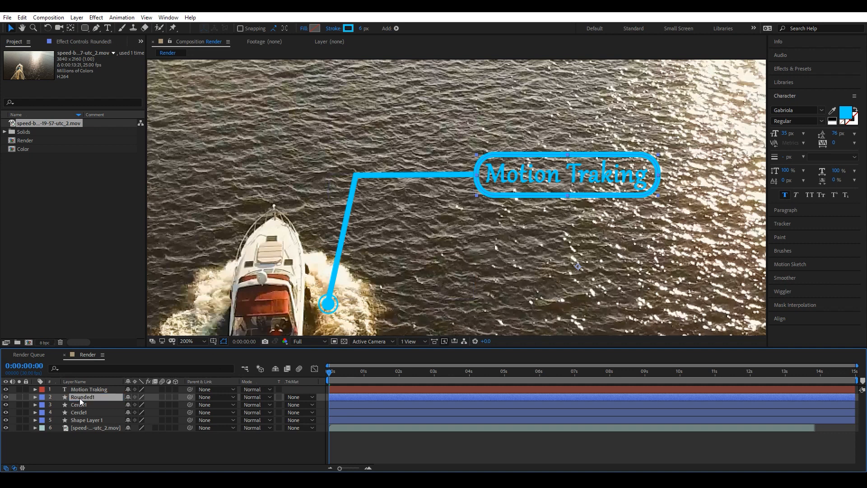
Duplicate the Rounded1 layer and give the copy a white fill.
click(22, 17)
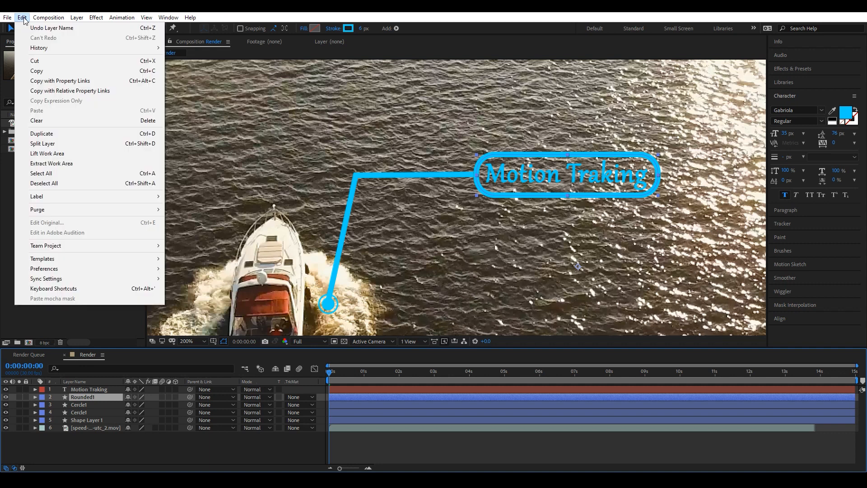
click(51, 134)
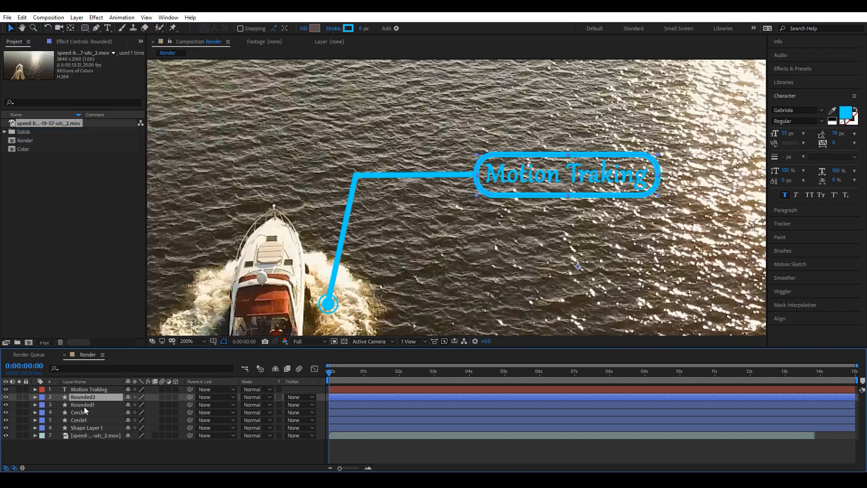
click(316, 31)
drag(608, 205, 545, 131)
click(762, 172)
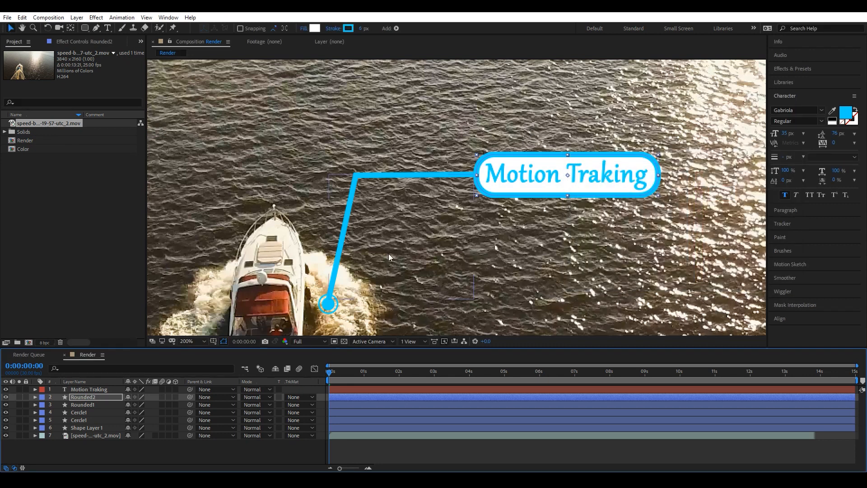
Remove the copy's stroke and move it below Rounded1 in the layer stack.
click(361, 29)
click(334, 28)
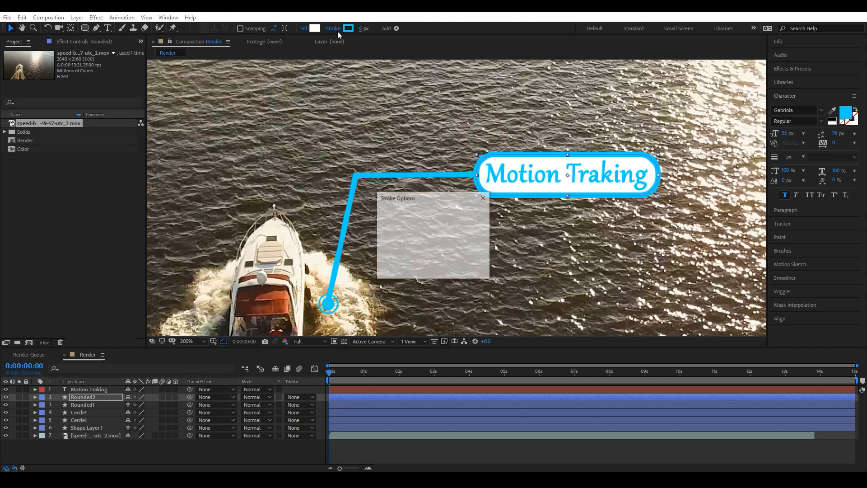
click(388, 219)
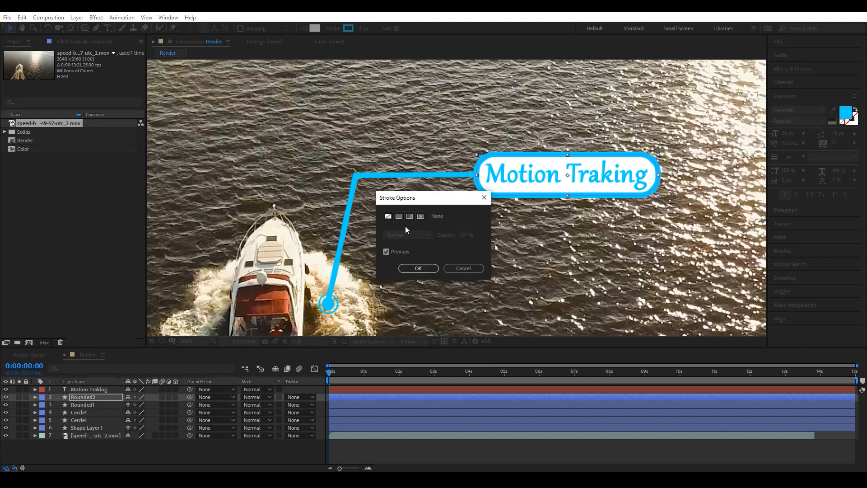
click(423, 271)
drag(83, 397, 84, 407)
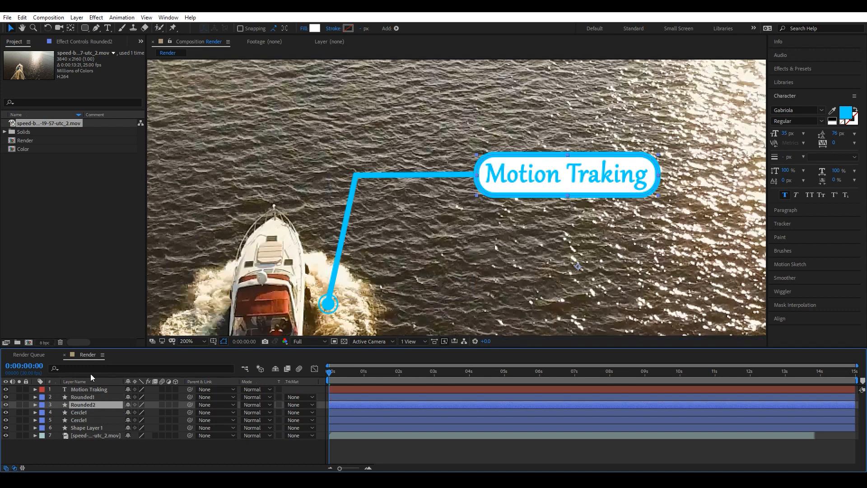
Pre-compose the text and both rounded rectangle layers into a composition named Text1.
shift+click(86, 389)
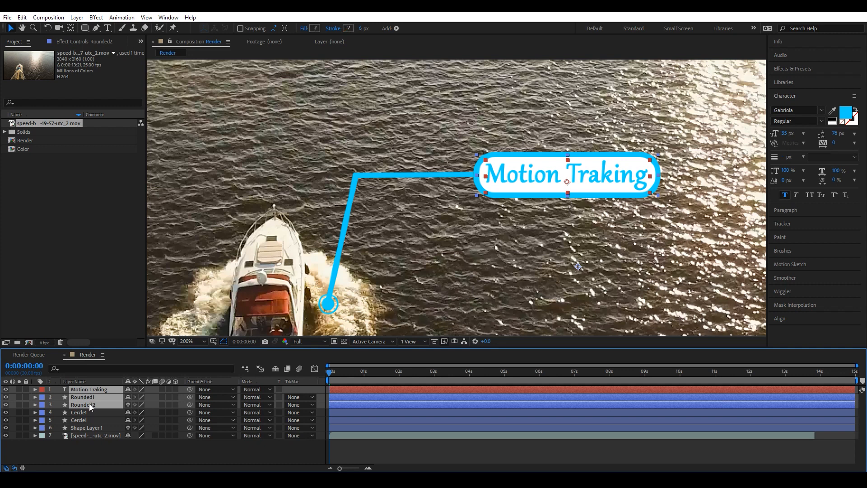
right_click(86, 401)
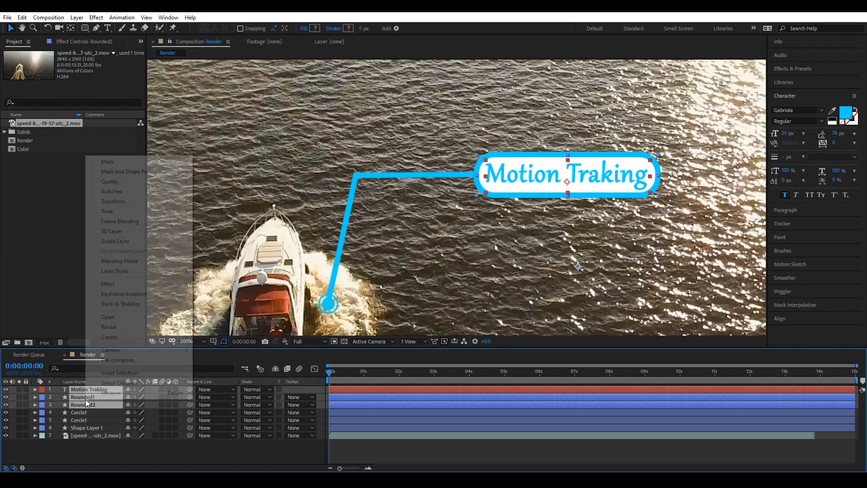
click(109, 360)
text(Text1)
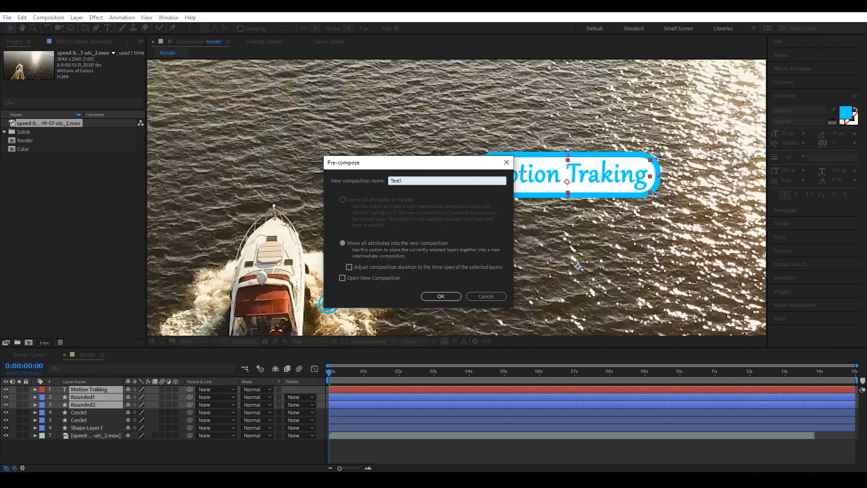
click(441, 295)
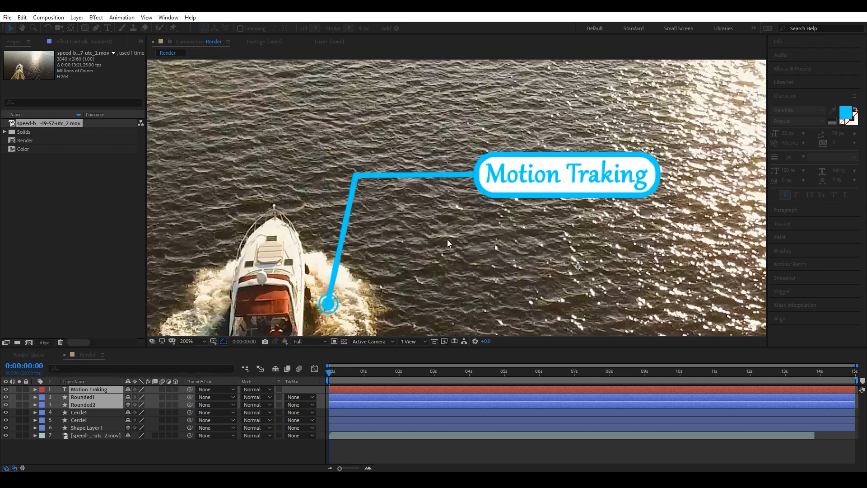
Duplicate the Text1 composition in the project and add the Text2 copy to the Render composition.
click(19, 93)
click(23, 123)
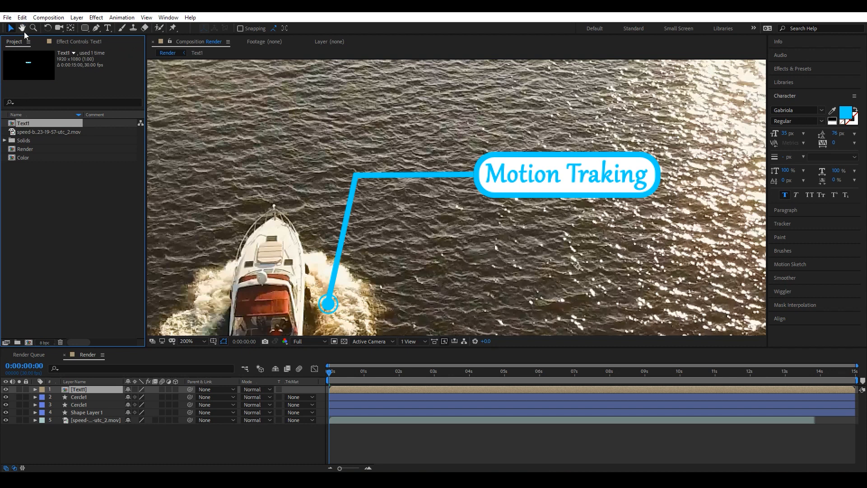
click(21, 17)
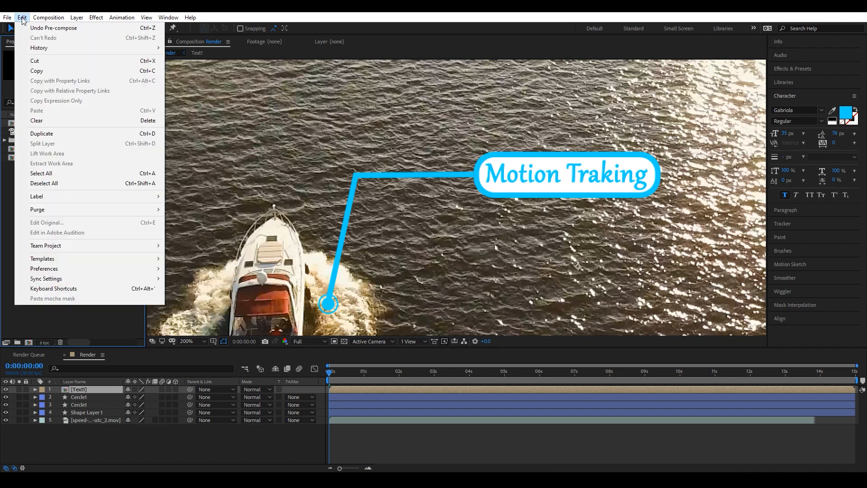
click(41, 134)
drag(23, 124, 58, 389)
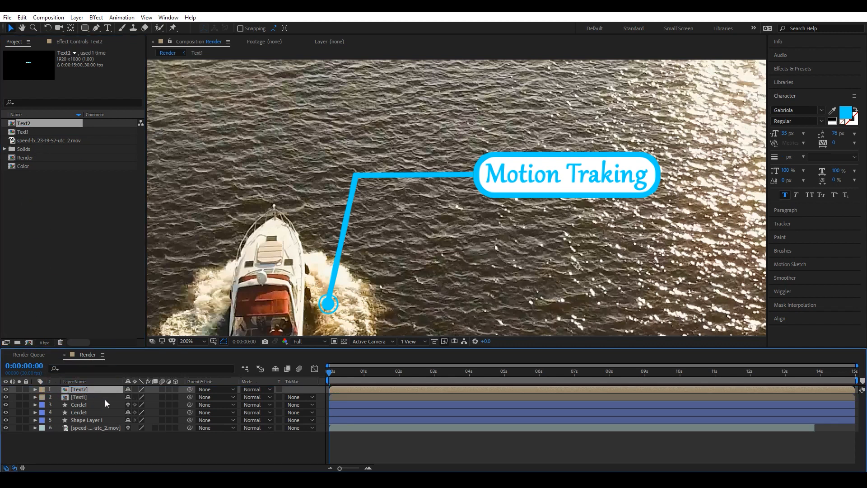
Open the Text2 composition and copy the line "Adobe After Effects" from the Notepad document.
double_click(79, 389)
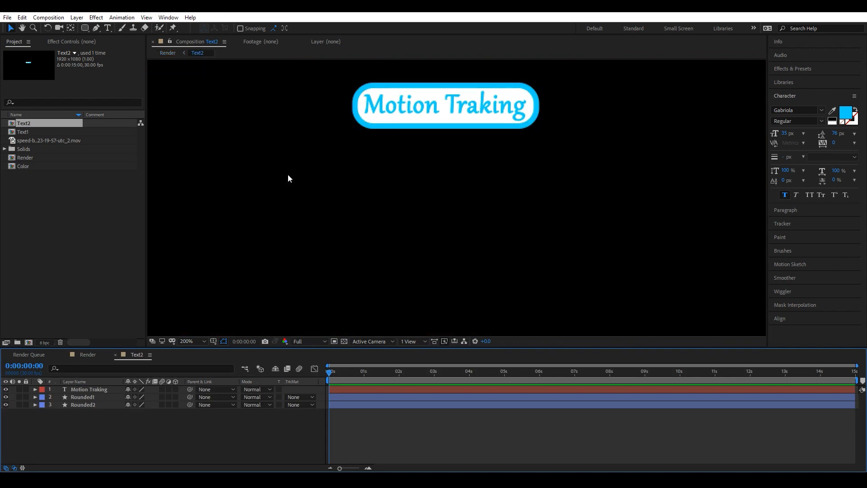
click(533, 480)
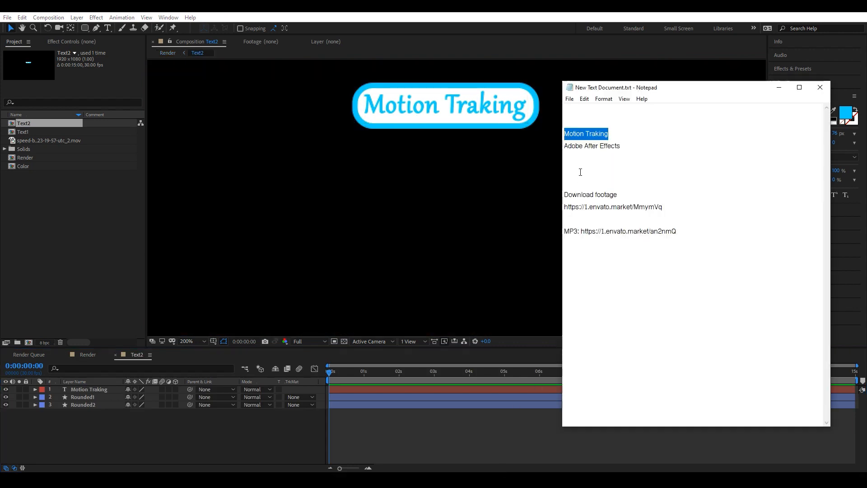
drag(639, 147, 565, 146)
key(ctrl+c)
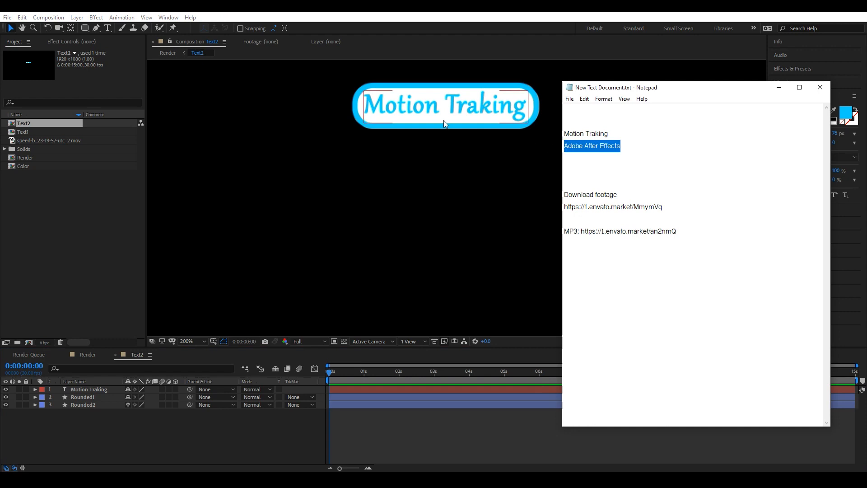
Replace the label text with "Adobe After Effects" and set its font size to 29 px.
click(444, 113)
double_click(350, 97)
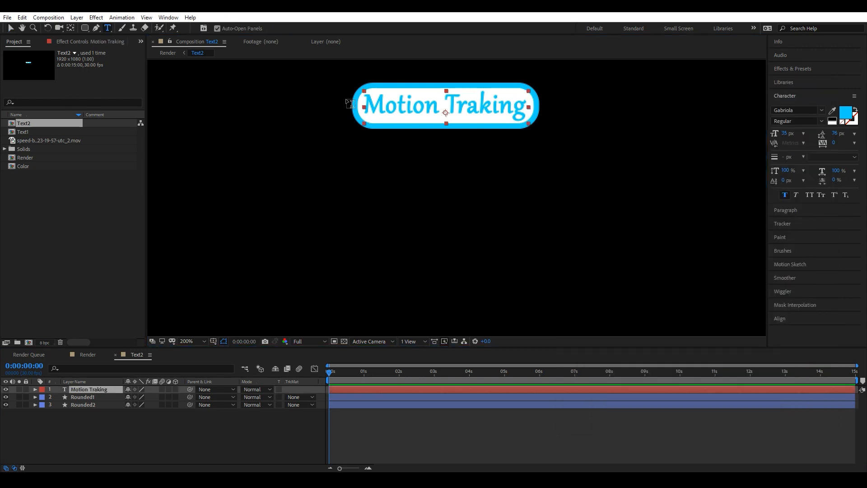
key(ctrl+v)
drag(781, 136, 763, 144)
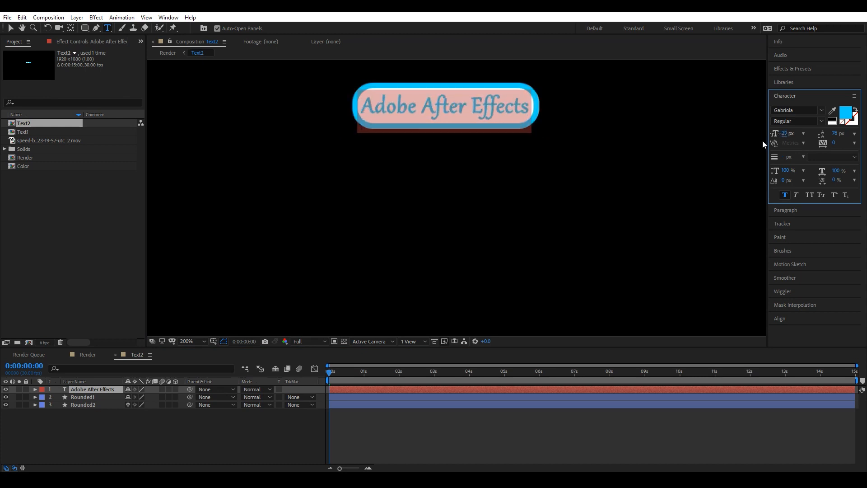
Set the Rounded1 rectangle's stroke width to 4 px.
click(82, 397)
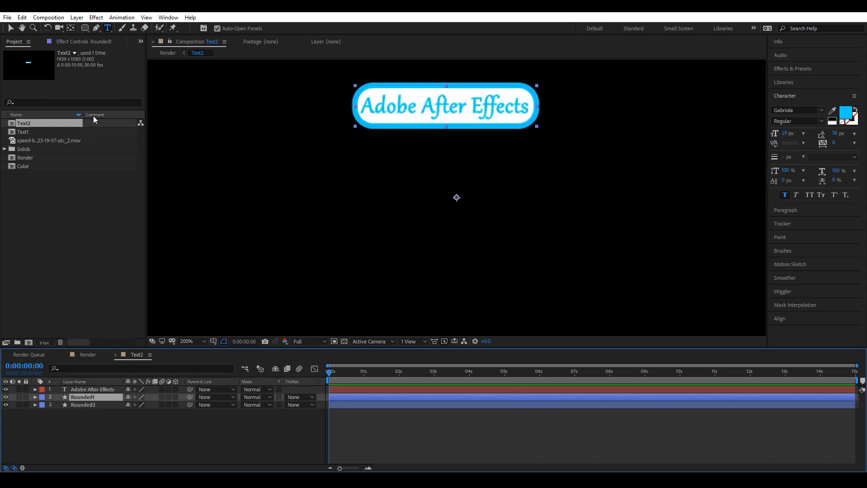
click(85, 28)
click(291, 28)
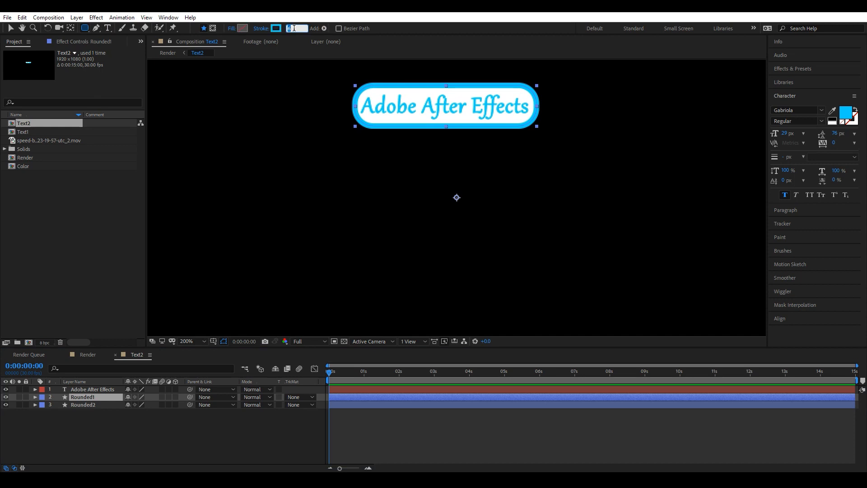
text(4)
key(Return)
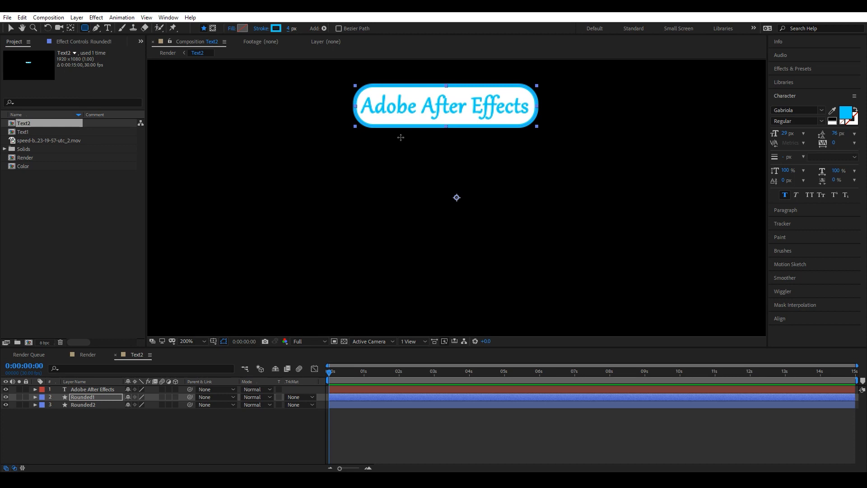
In the Render composition, move the Text2 layer's position down so it sits below the first label.
click(87, 354)
click(11, 28)
click(94, 391)
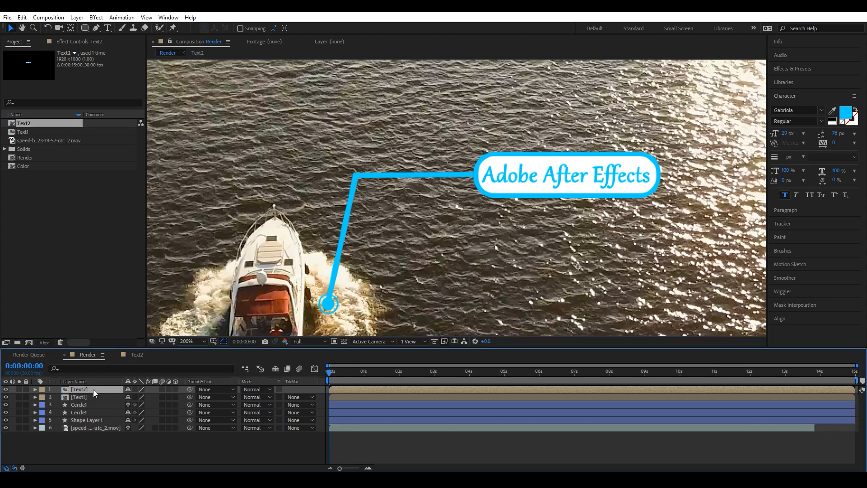
key(p)
drag(147, 399, 173, 399)
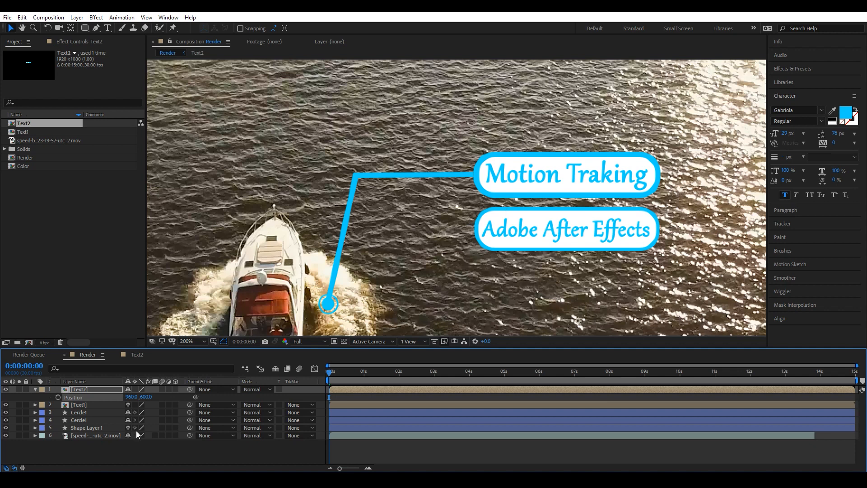
click(132, 452)
click(36, 390)
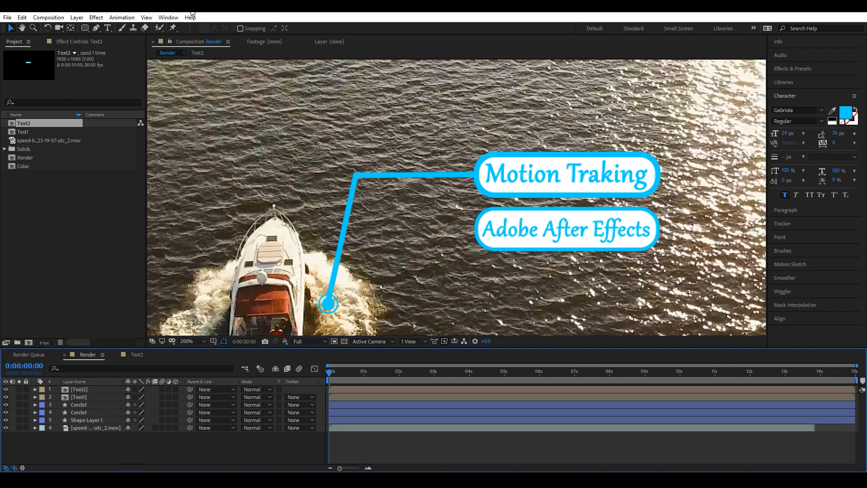
Draw a short vertical connector line with the Pen tool between the two labels.
click(96, 28)
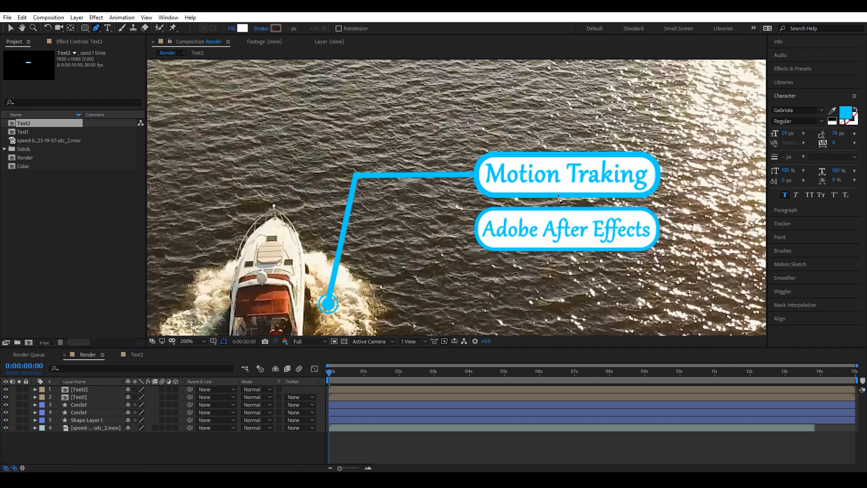
click(562, 194)
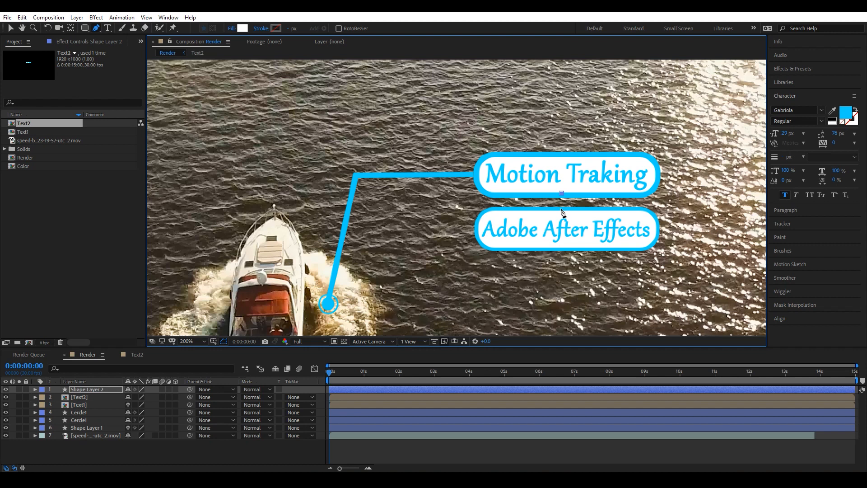
click(562, 208)
Give the connector a 6 px stroke and sample the labels' blue, 00D0FE, as its stroke color.
scroll(565, 210, up, 3)
click(293, 27)
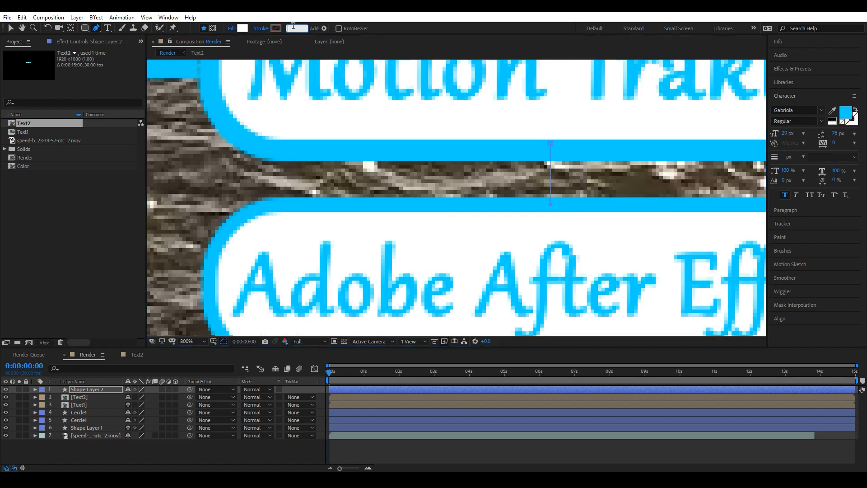
text(6)
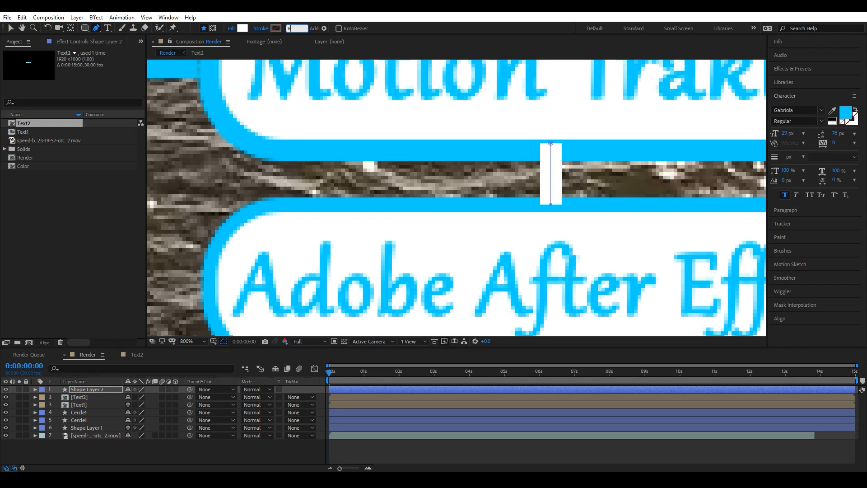
key(Return)
click(275, 28)
click(757, 215)
click(523, 202)
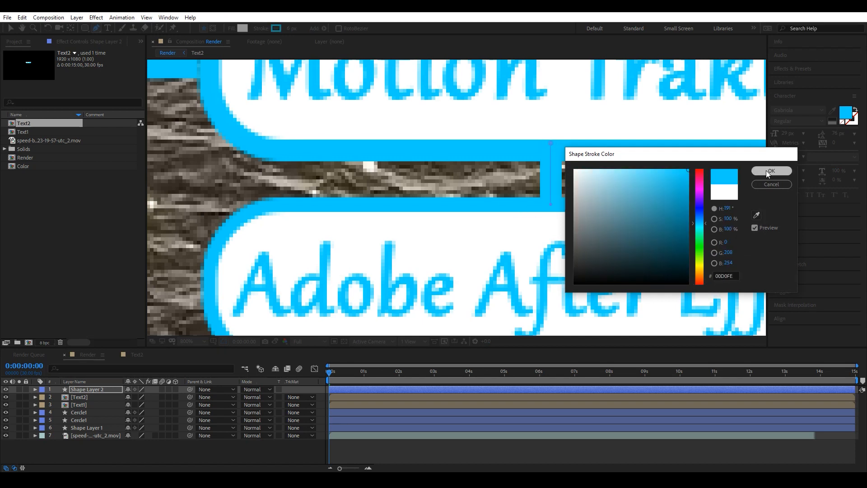
click(772, 171)
click(242, 28)
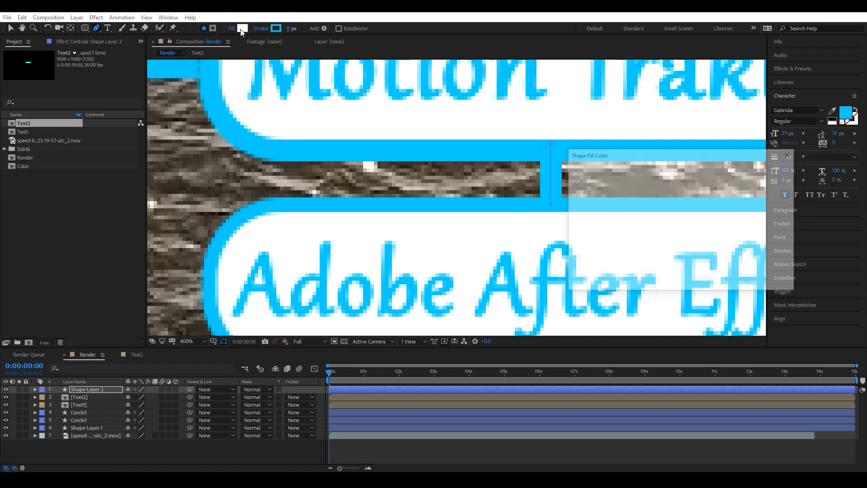
click(623, 202)
click(772, 184)
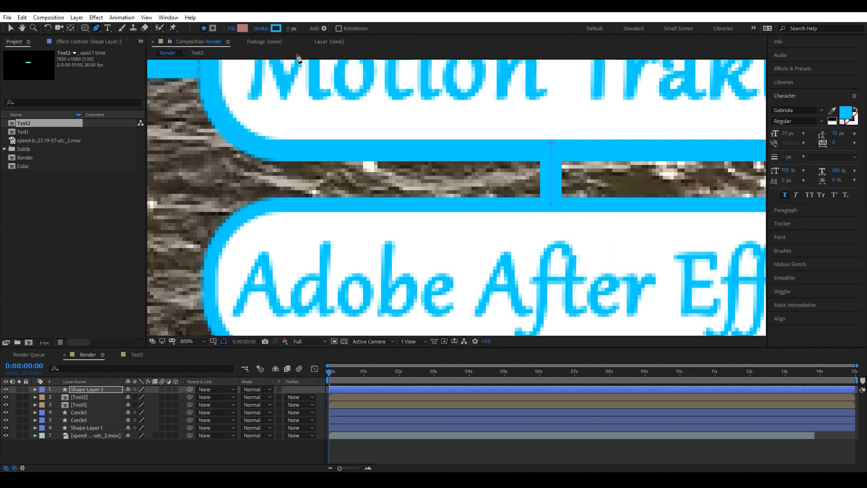
Set the connector's fill to None.
click(232, 29)
click(388, 217)
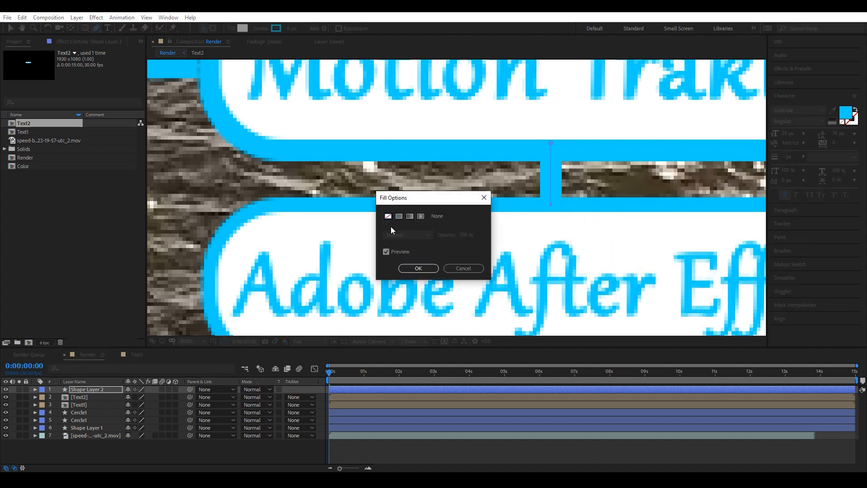
click(410, 268)
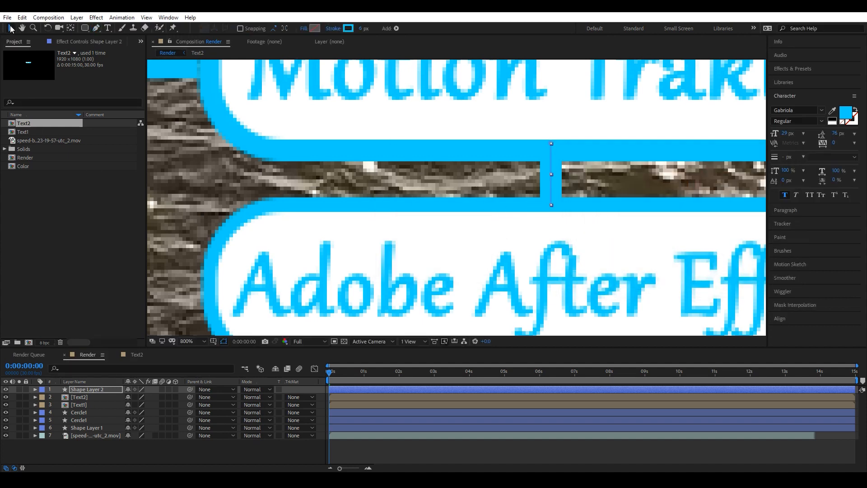
Select the Cercle2 marker layer and hide the boat footage layer.
scroll(551, 151, down, 4)
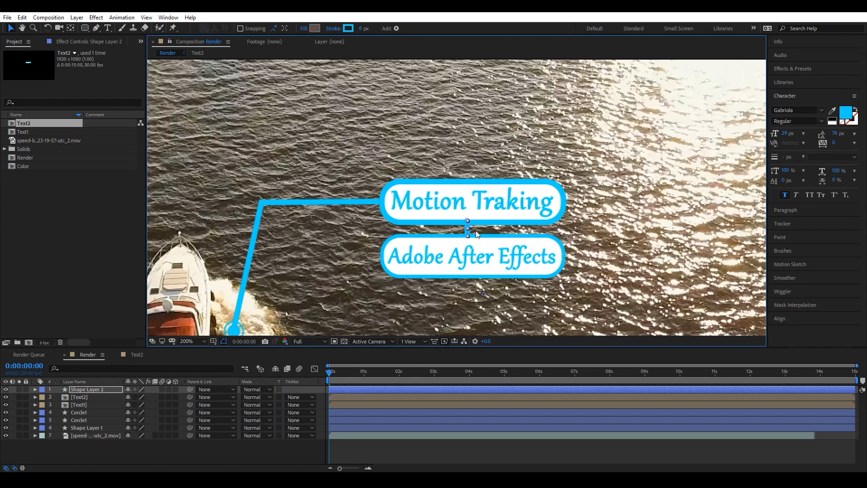
click(158, 449)
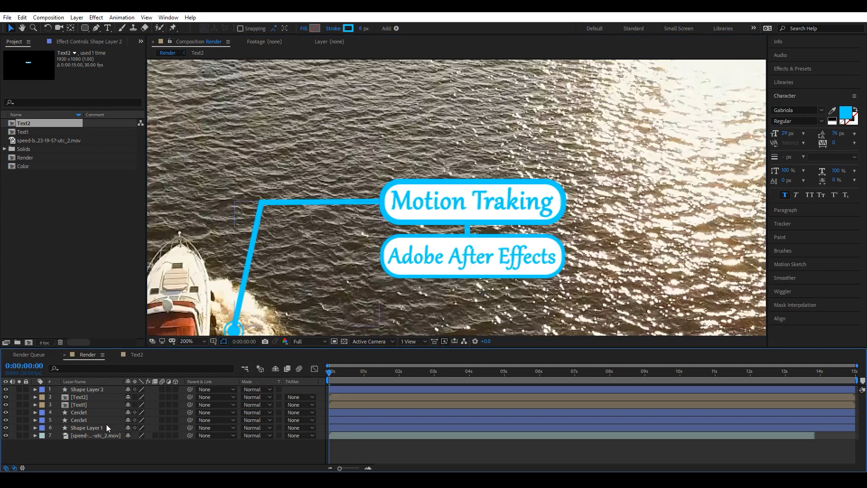
drag(273, 326, 457, 215)
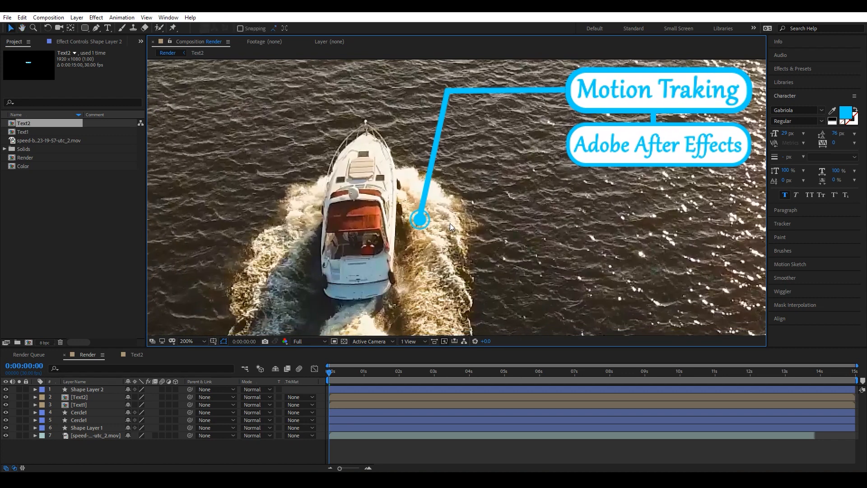
click(418, 221)
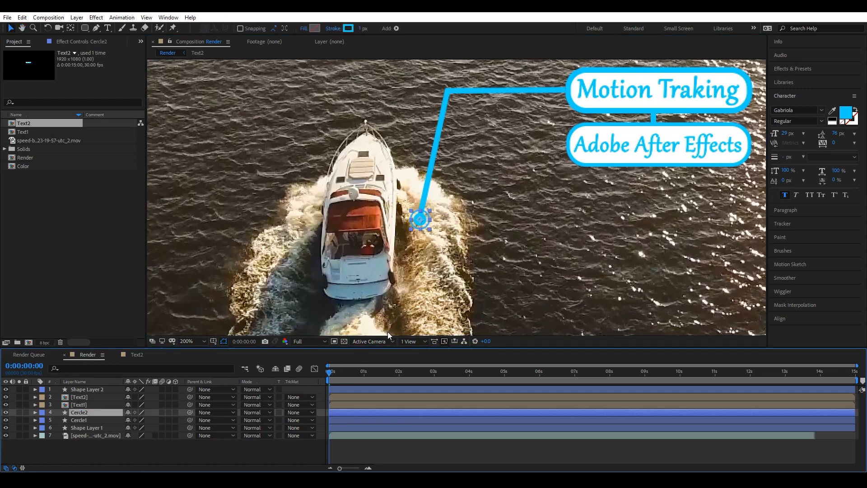
click(6, 435)
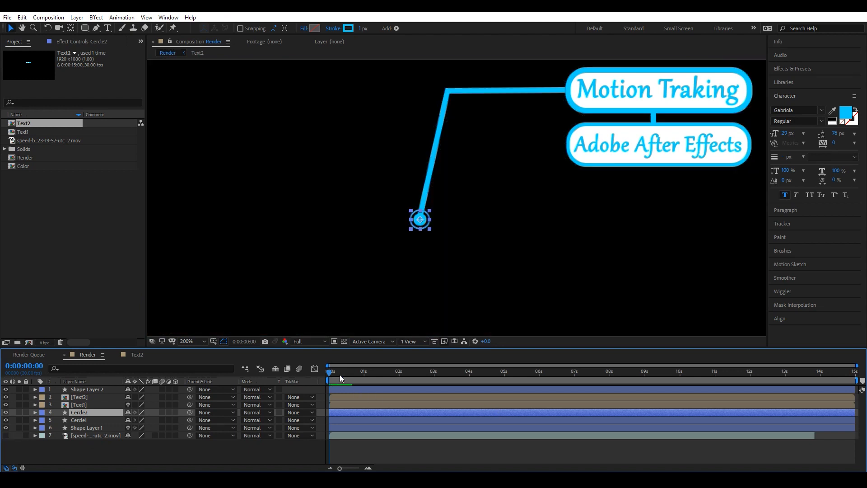
Keyframe Cercle2's scale from 0% at frame 0 to 148% at 0:00:00:27.
drag(337, 374, 362, 374)
key(period)
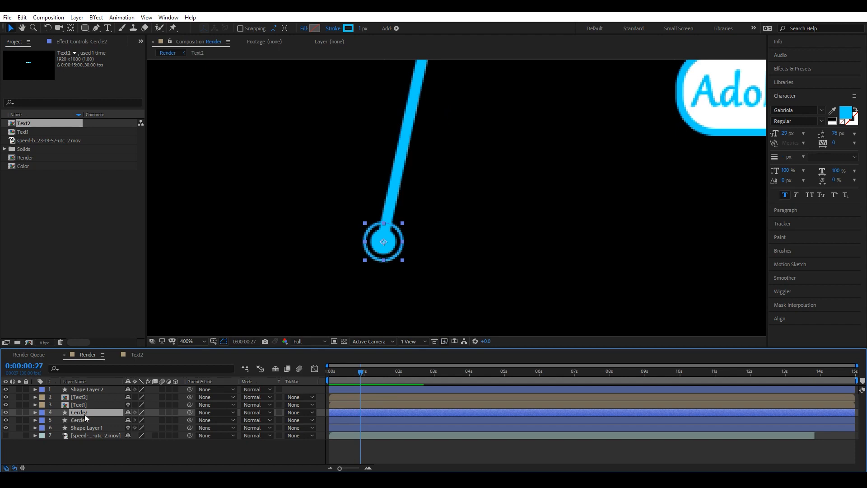
key(s)
click(57, 421)
drag(361, 370, 316, 375)
click(139, 420)
text(0)
key(Return)
drag(334, 374, 347, 374)
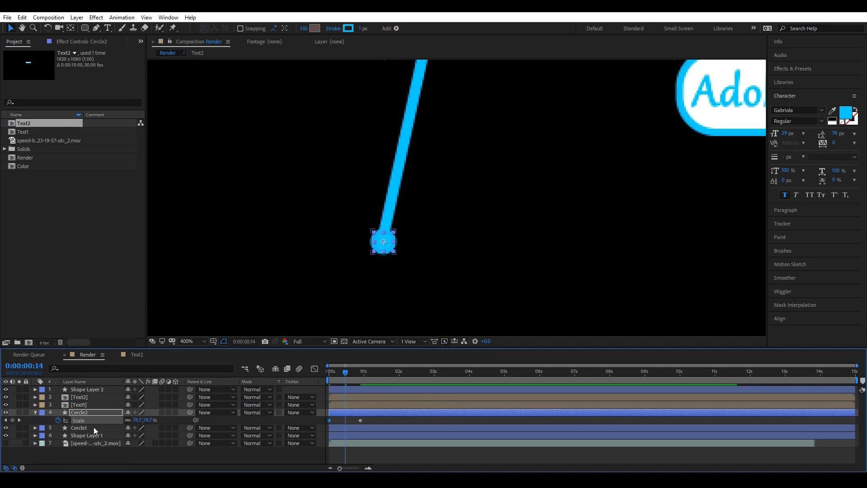
drag(346, 372, 373, 375)
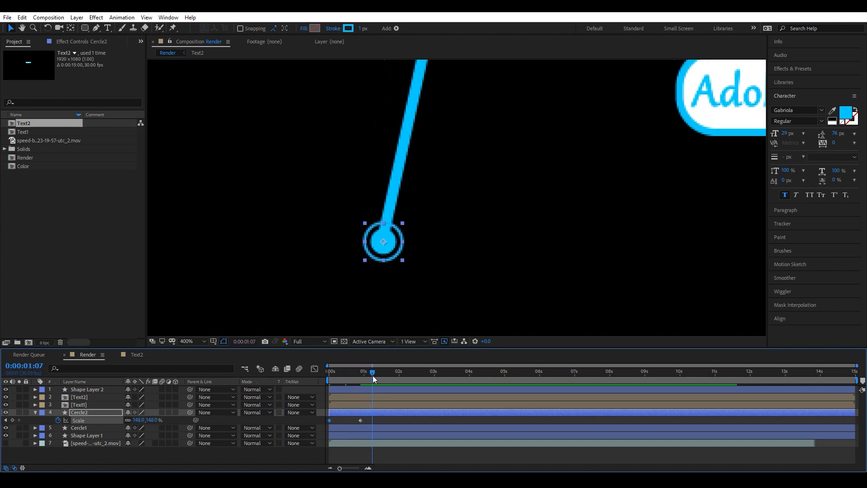
Keyframe Cercle1's scale from 0% at 0:00:00:10 to 100% at 0:00:01:07.
click(82, 427)
key(s)
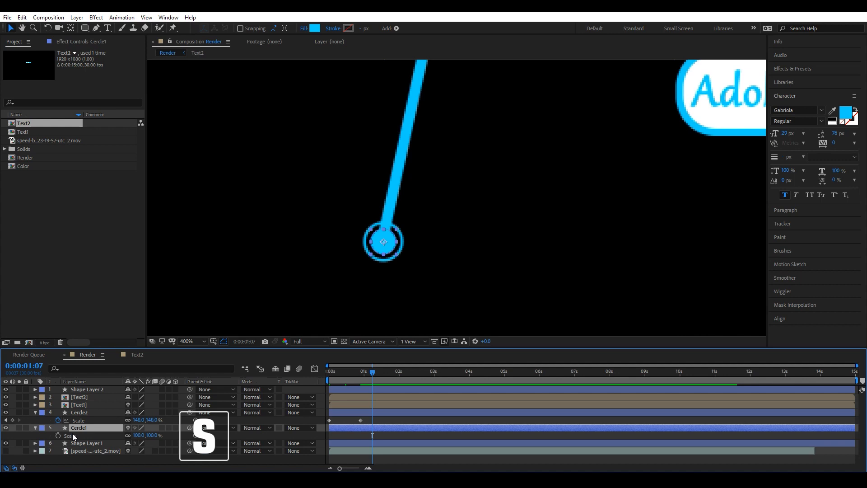
click(57, 435)
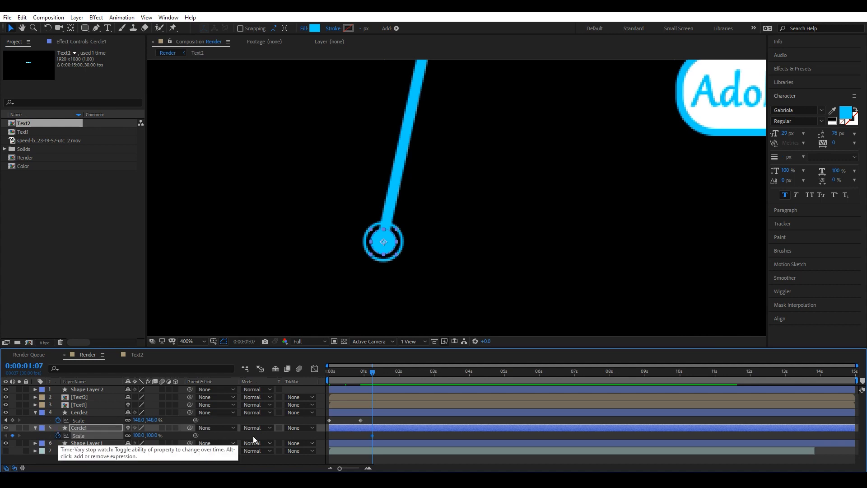
drag(373, 384, 340, 381)
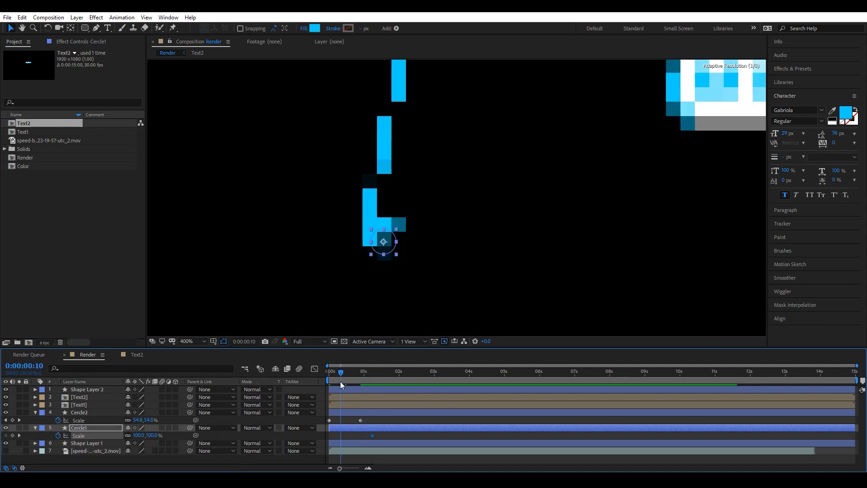
click(140, 435)
text(0)
key(Return)
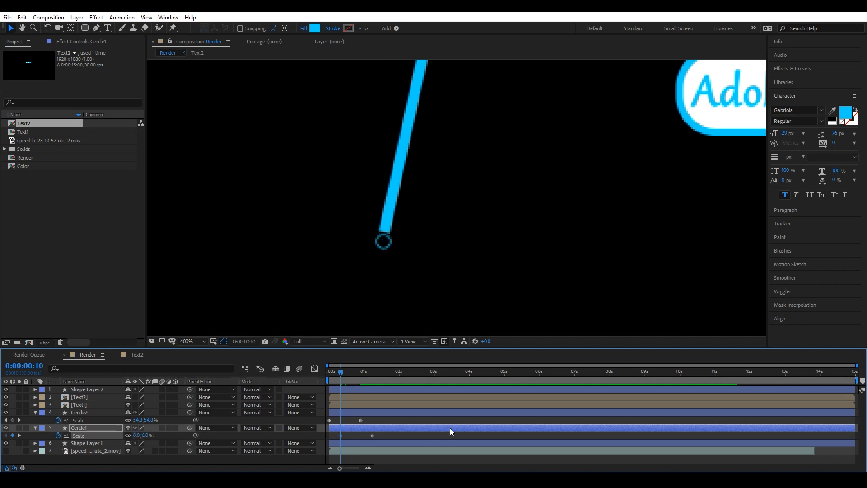
Apply Easy Ease to all the scale keyframes and open the Graph Editor.
key(space)
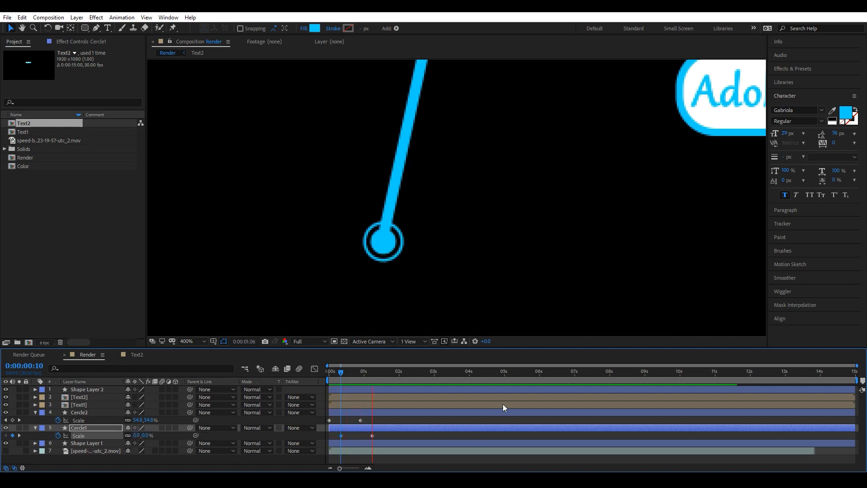
drag(423, 436, 324, 419)
key(F9)
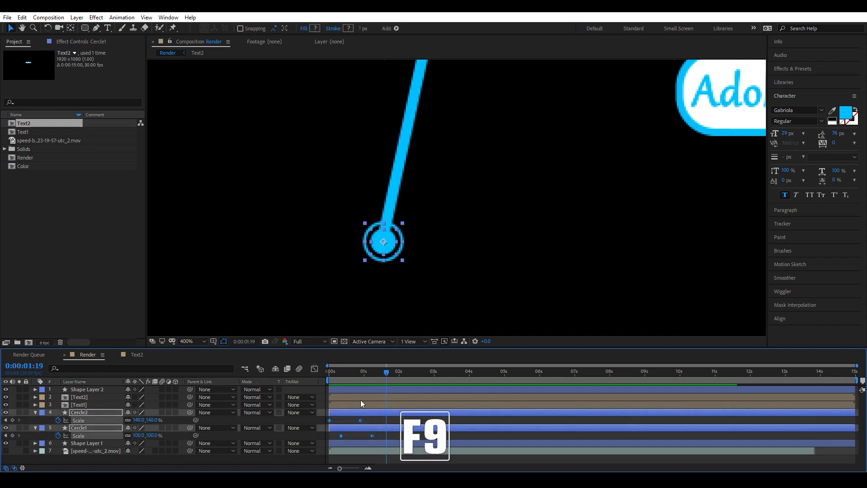
click(314, 368)
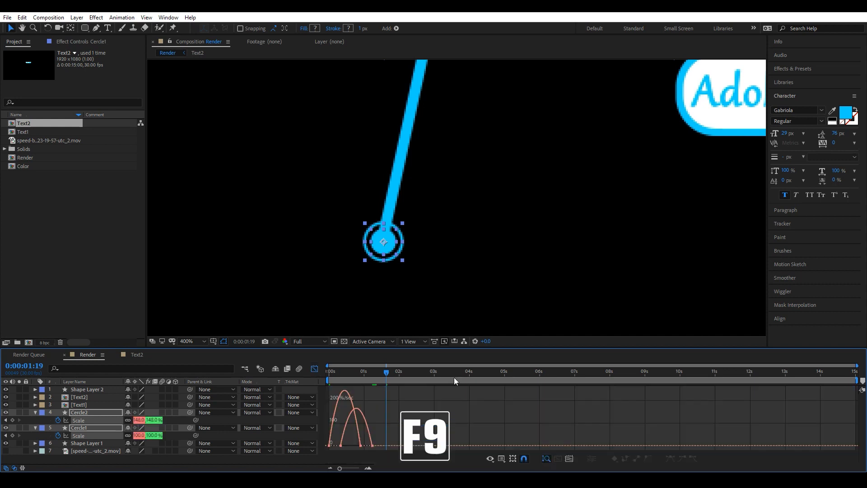
Adjust the scale keyframes' speed curves in the Graph Editor to sharpen the ease, then preview the pop-in.
drag(427, 415, 351, 469)
drag(387, 447, 364, 447)
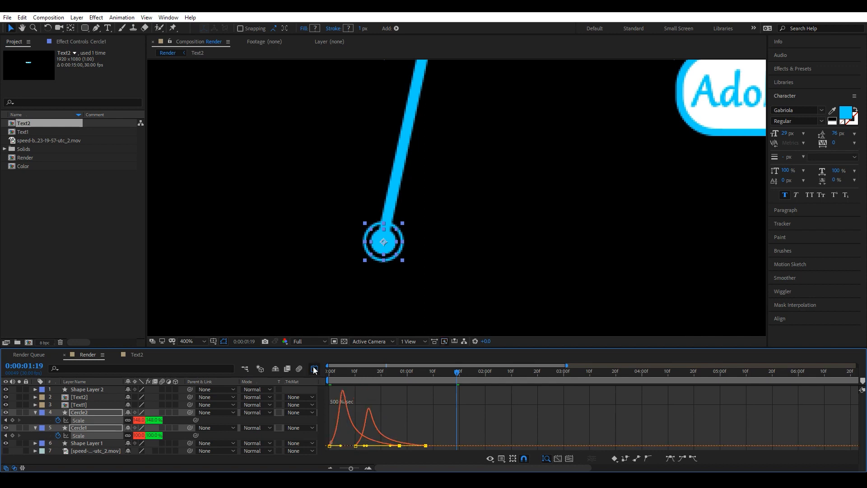
click(315, 369)
key(space)
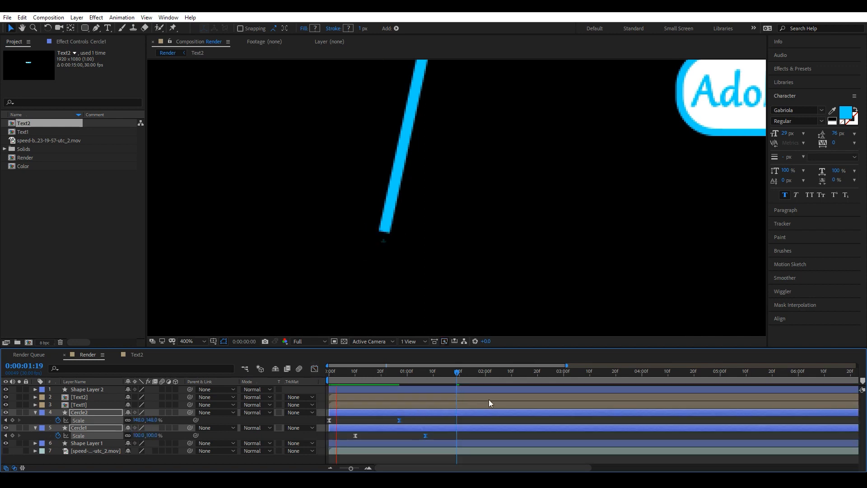
key(space)
Rename the line shape layer to Line1.
scroll(436, 393, down, 3)
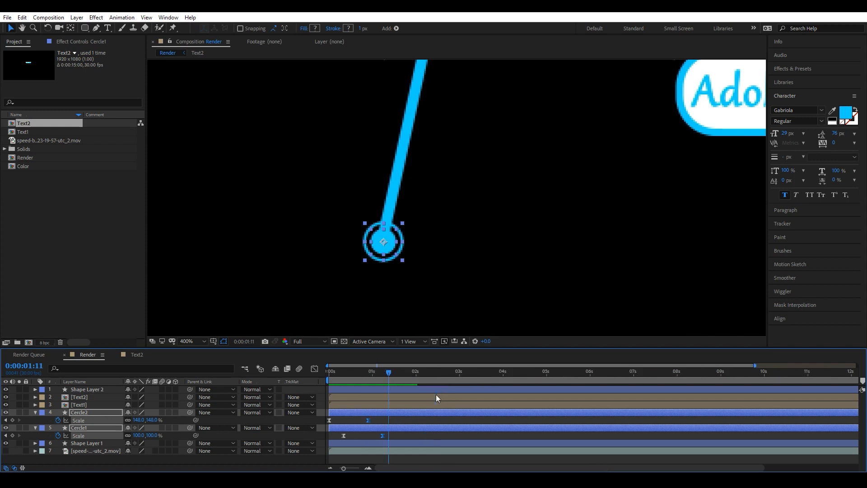
click(36, 412)
click(88, 427)
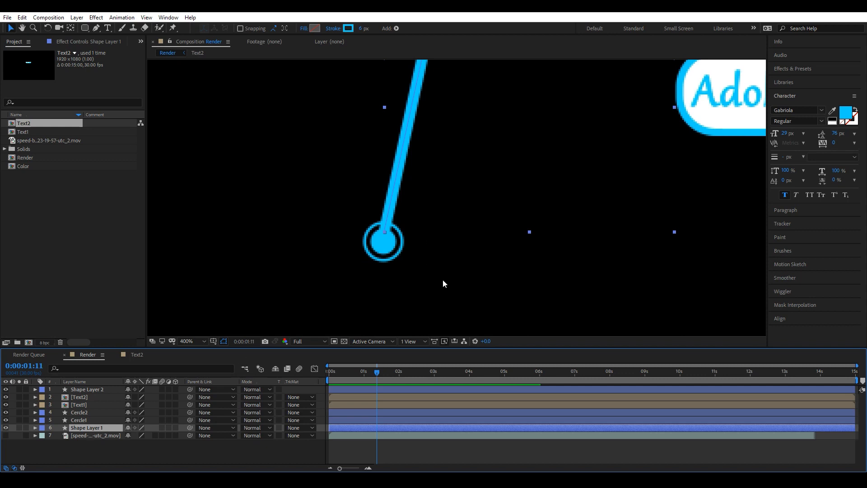
scroll(496, 202, down, 4)
scroll(500, 189, up, 2)
drag(530, 171, 500, 194)
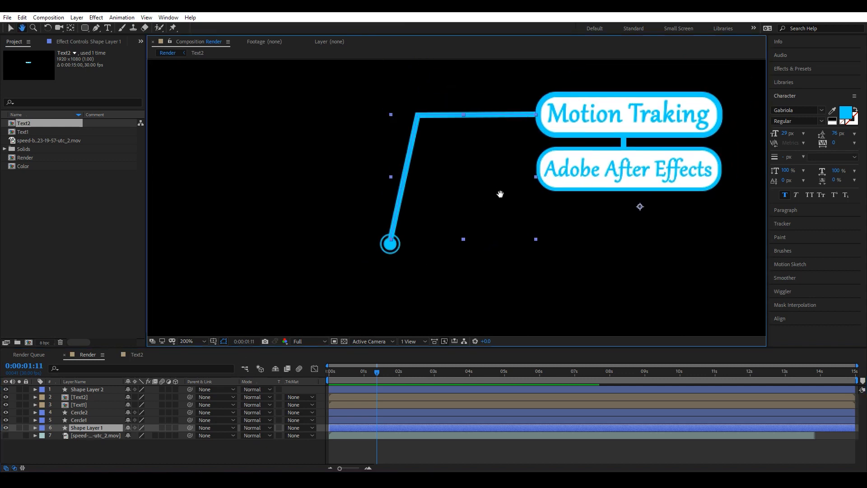
right_click(78, 429)
click(181, 419)
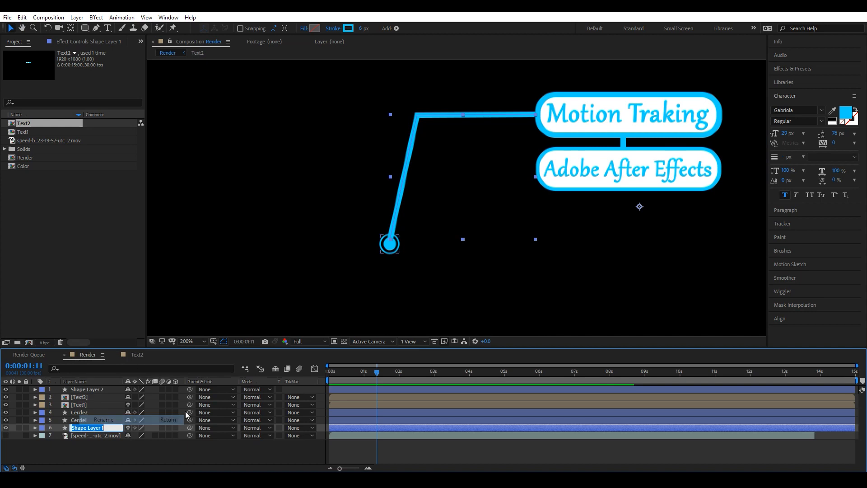
text(Line)
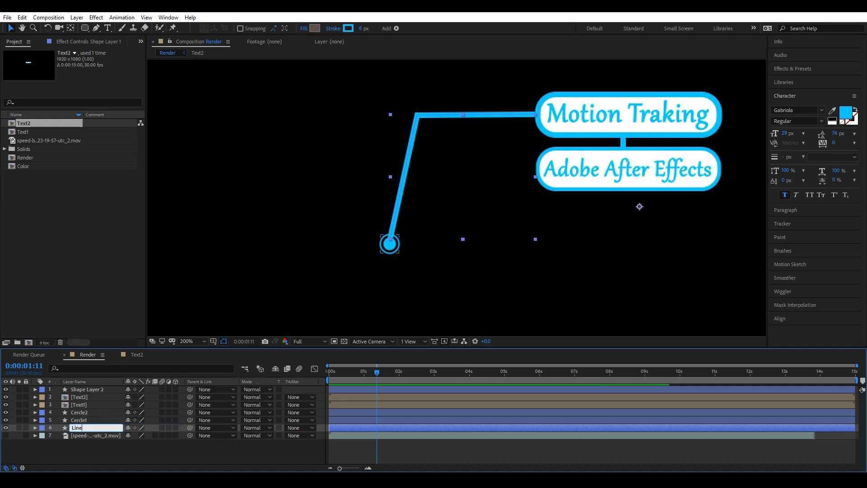
text(1)
key(Return)
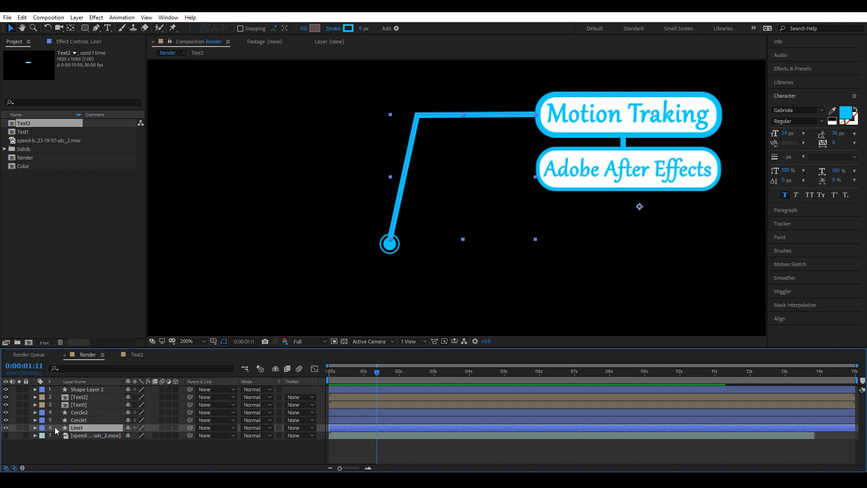
Add a Trim Paths operator to the Line1 layer's contents.
click(35, 427)
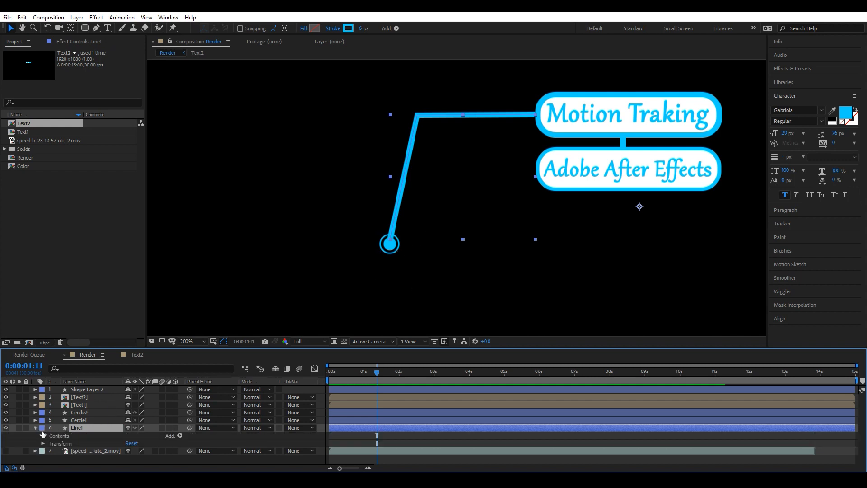
click(179, 435)
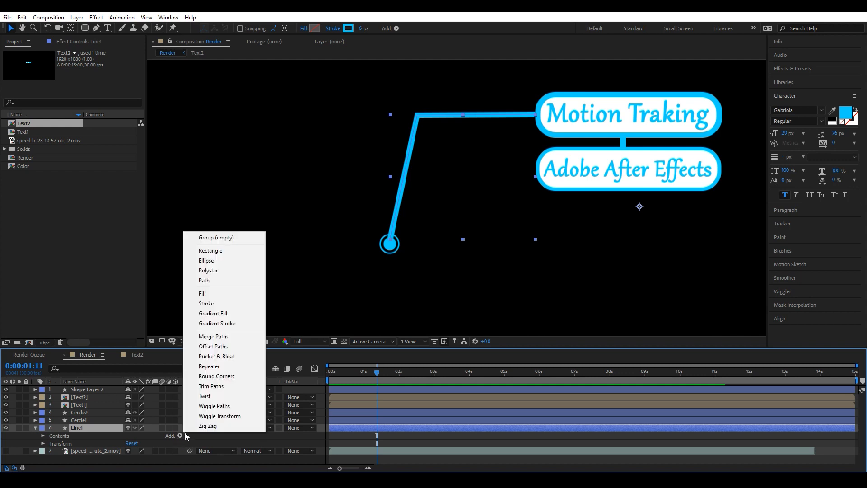
click(213, 387)
Set Trim Paths End to 0% and keyframe it at 0:00:00:21.
drag(379, 374, 356, 373)
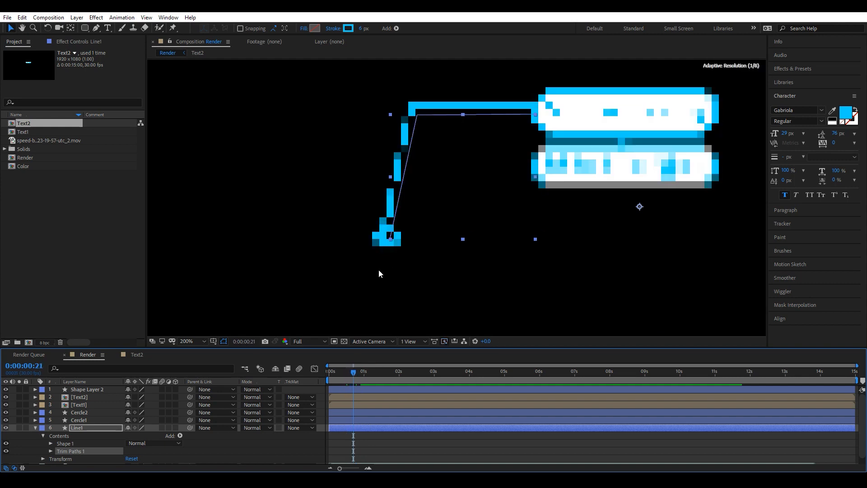
scroll(378, 270, up, 2)
scroll(371, 276, down, 1)
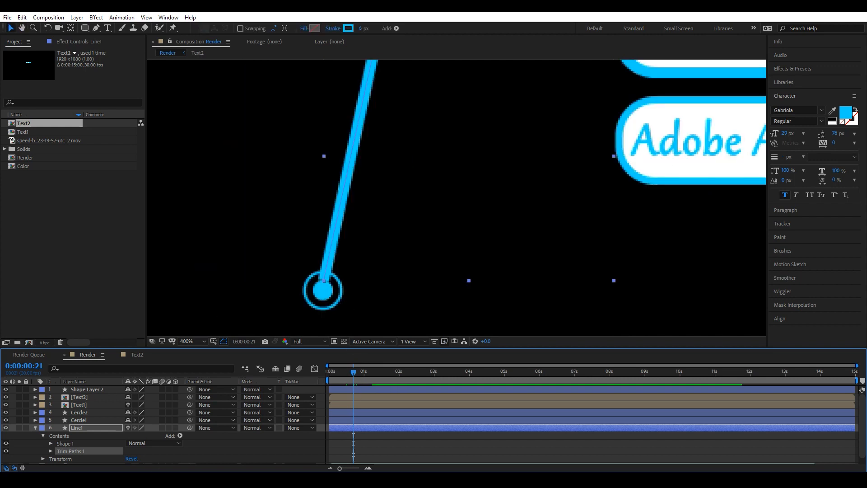
click(51, 451)
scroll(117, 428, down, 2)
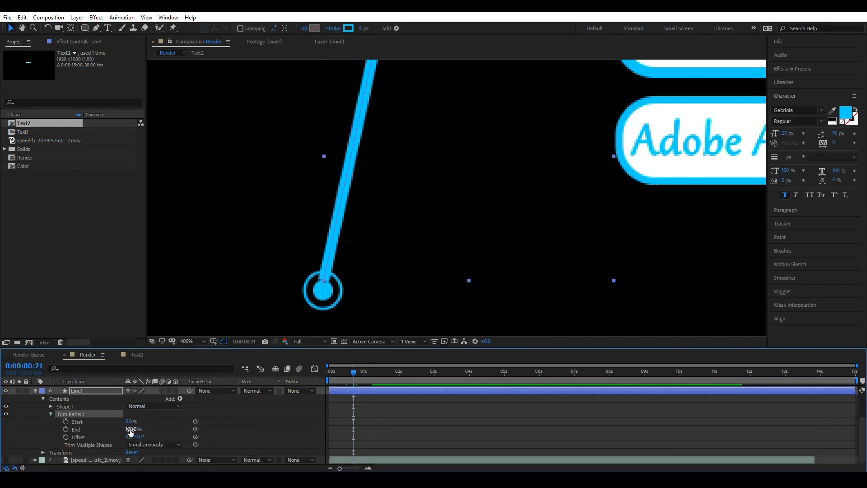
drag(125, 429, 64, 429)
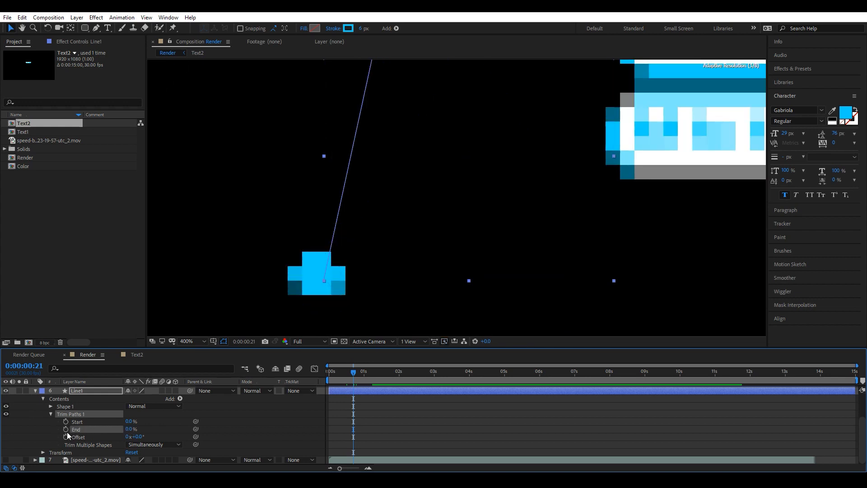
click(65, 429)
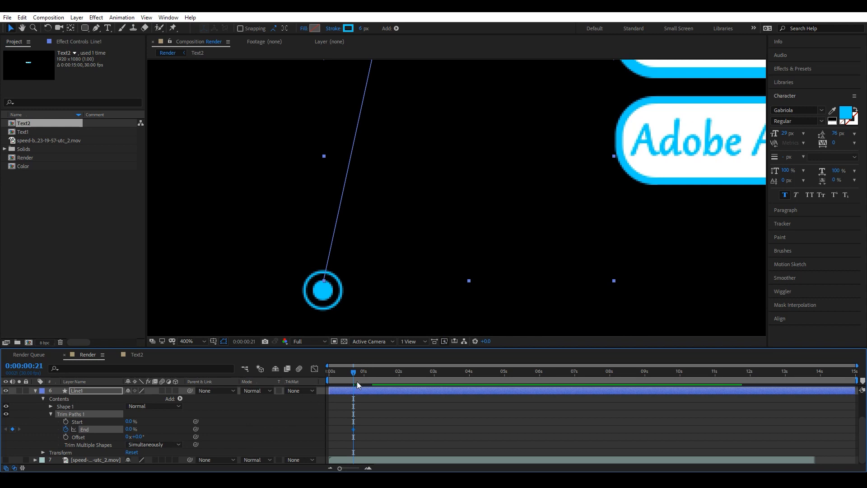
Keyframe Trim Paths End at 100% at 0:00:01:20 and apply Easy Ease to both End keyframes.
mouse_move(354, 372)
mouse_down()
mouse_move(398, 381)
mouse_move(389, 382)
mouse_up()
drag(128, 429, 278, 425)
drag(394, 428, 346, 432)
key(F9)
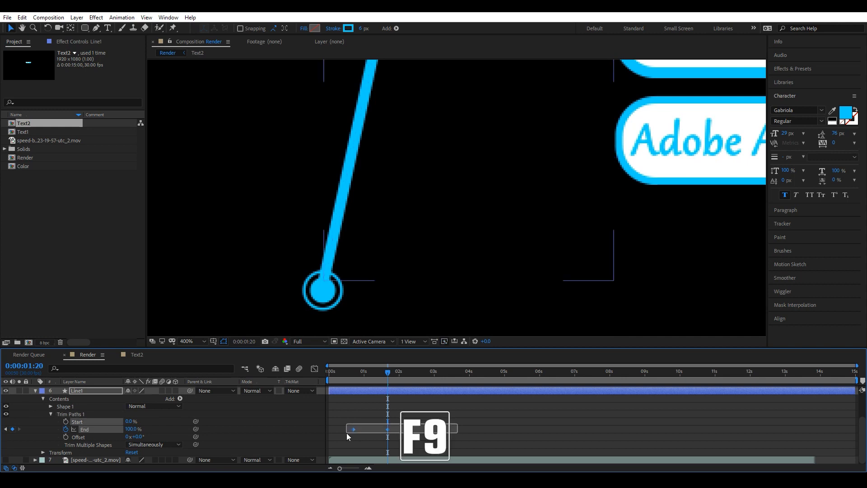
Steepen the End property's speed curve in the Graph Editor.
click(314, 369)
drag(383, 446, 370, 446)
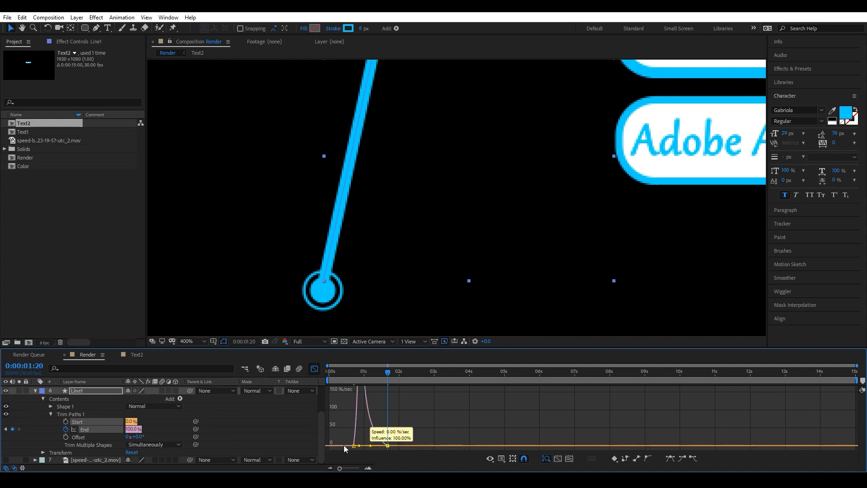
click(313, 368)
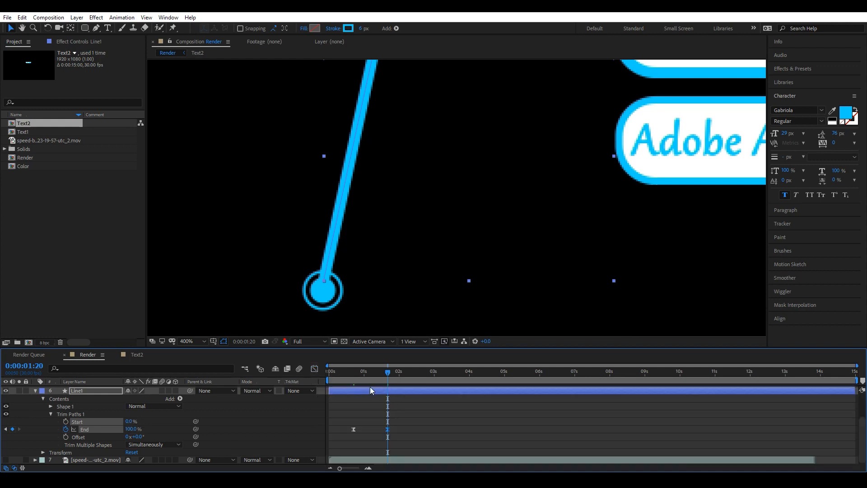
Set the preview resolution to Half, fit the composition in the viewer, and preview the line drawing on.
click(303, 344)
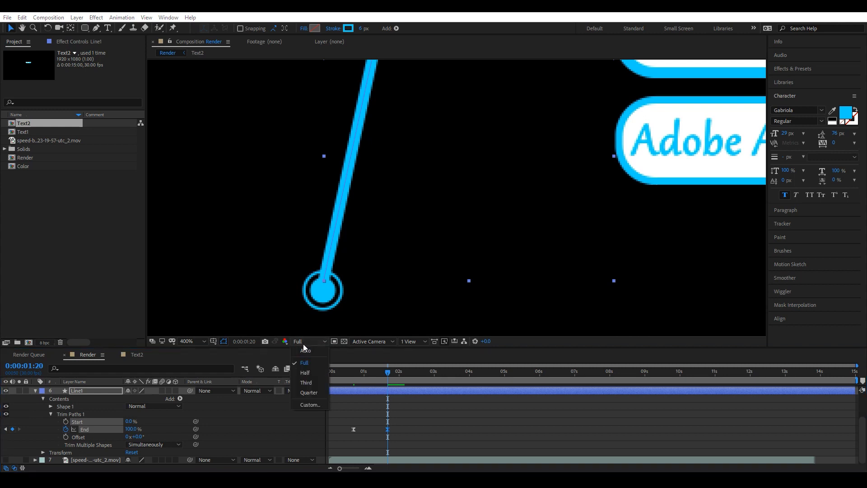
click(307, 373)
click(196, 339)
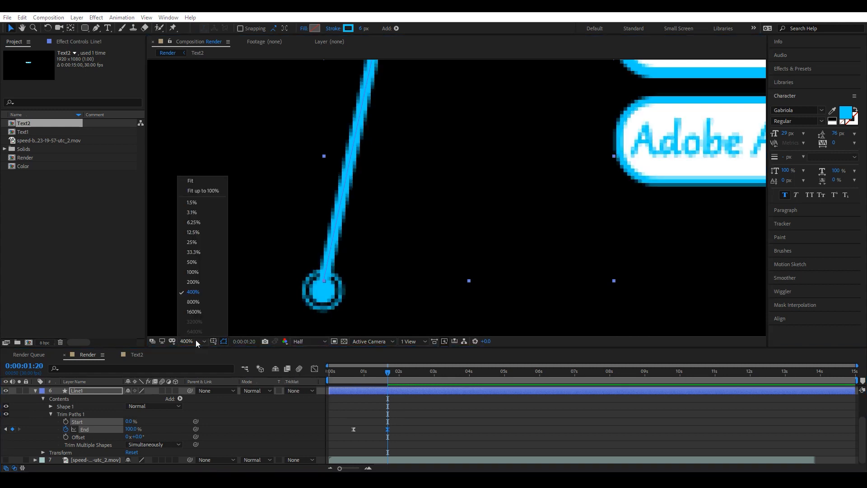
click(194, 183)
key(space)
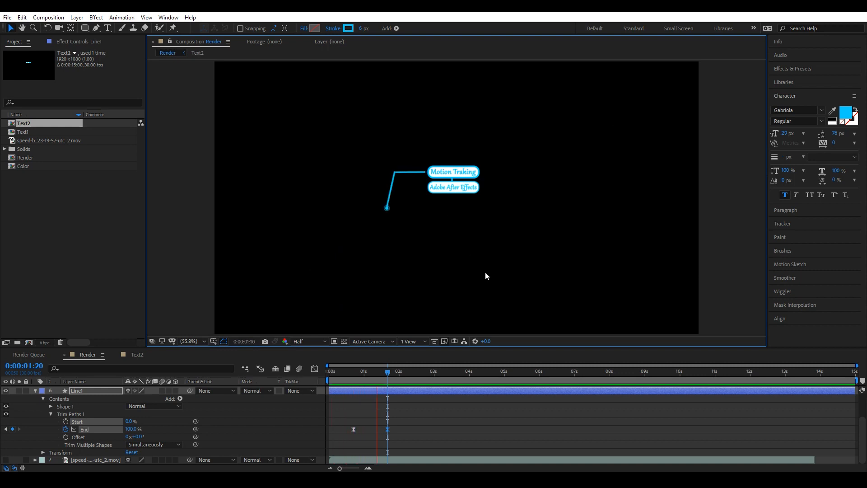
key(space)
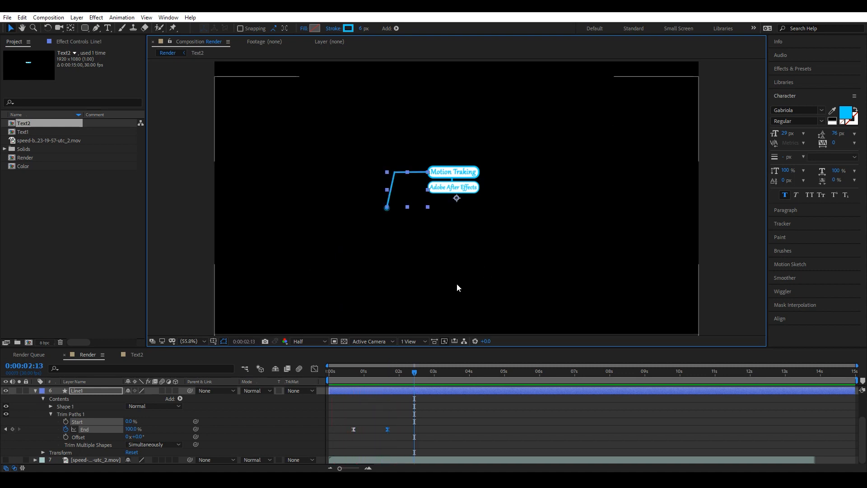
key(slash)
key(space)
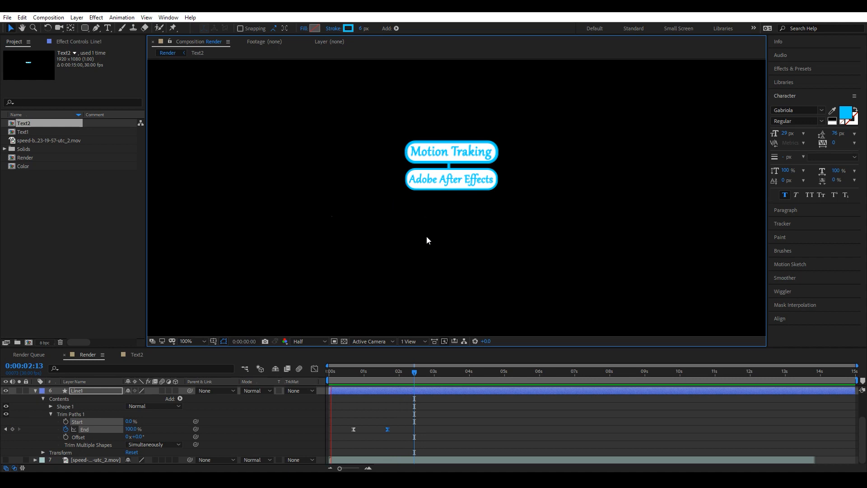
key(space)
Draw a small rectangular mask on the Text1 layer at the line's end at 0:00:01:19.
click(35, 391)
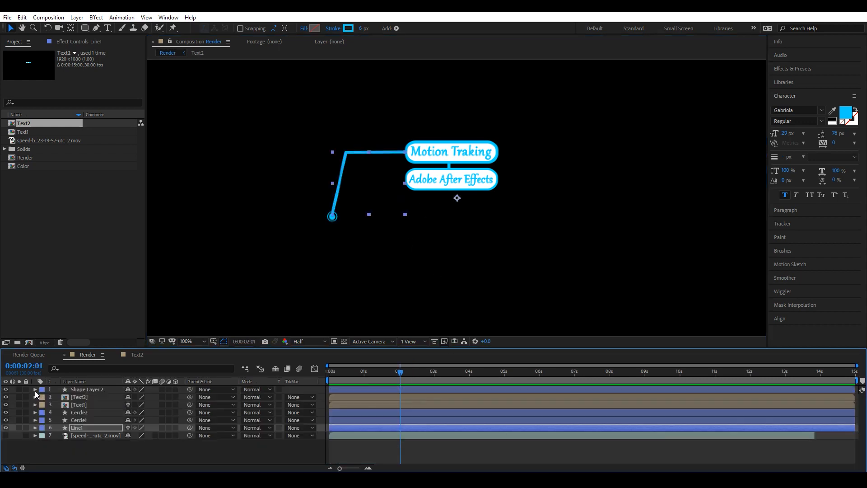
click(84, 406)
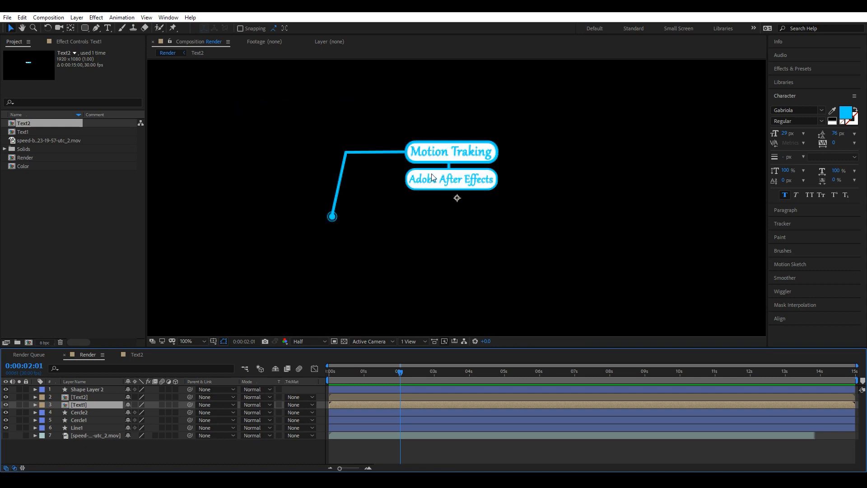
mouse_move(400, 371)
mouse_down()
mouse_move(374, 376)
mouse_move(386, 378)
mouse_up()
click(84, 28)
click(124, 28)
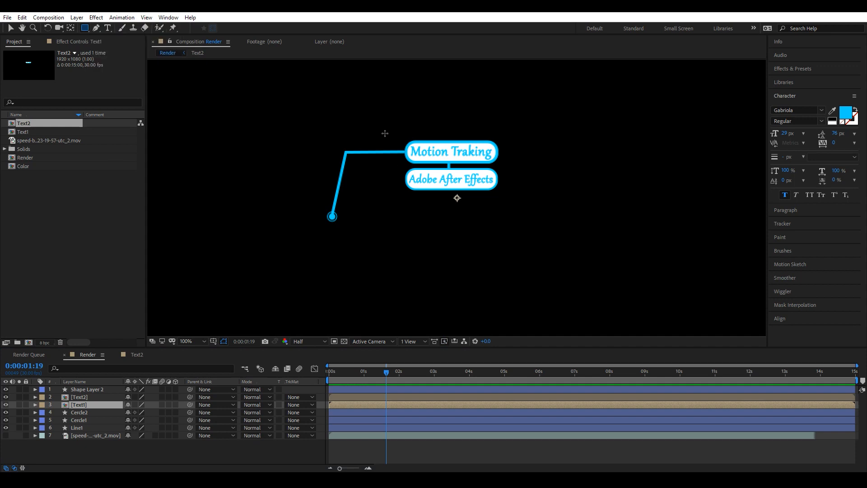
drag(385, 133, 404, 170)
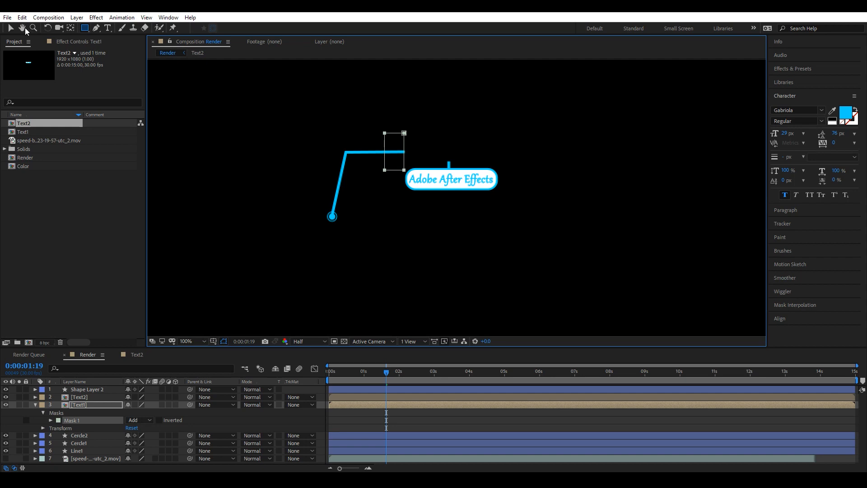
Keyframe Mask 1's path on Text1 at 0:00:01:19.
click(49, 420)
scroll(106, 441, down, 2)
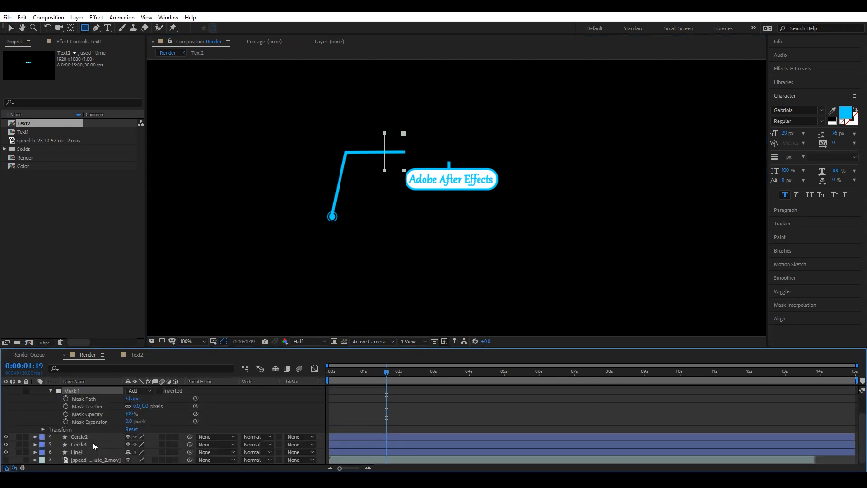
click(66, 398)
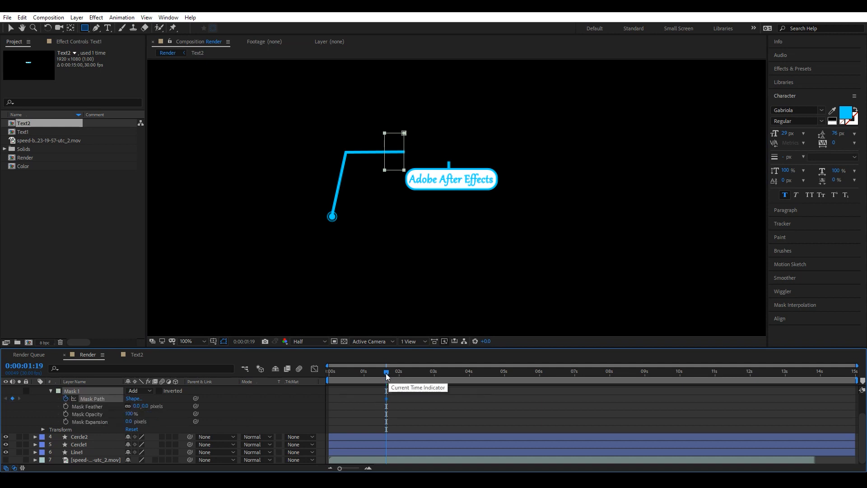
At 0:00:02:19, widen the mask to the right so it reveals the whole Motion Traking label.
drag(386, 373, 421, 374)
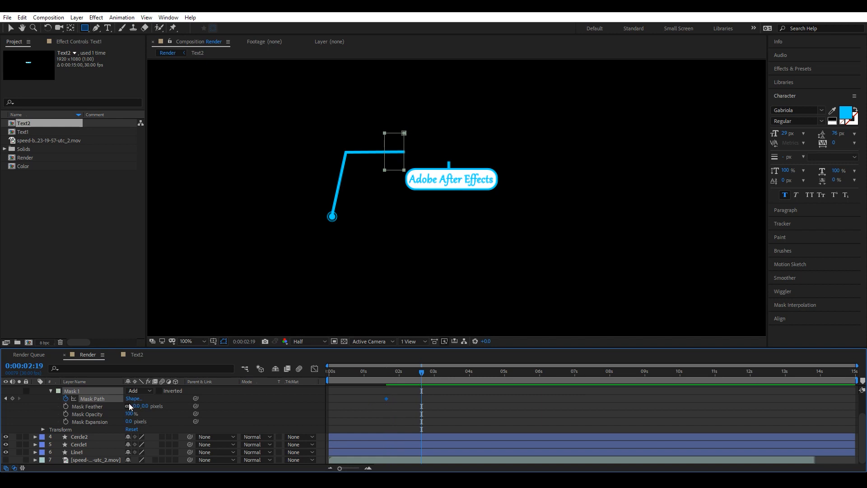
key(v)
click(404, 152)
drag(404, 152, 510, 156)
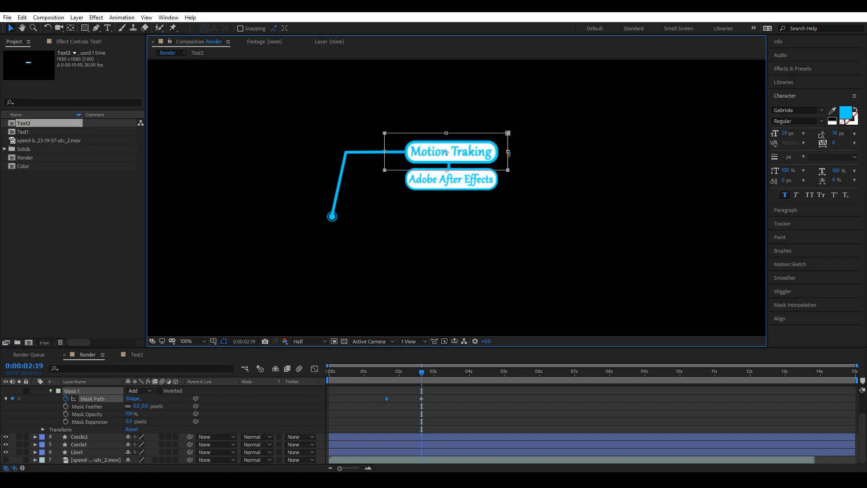
Keyframe Mask Feather at 0:00:01:19 and set it to 30 pixels at 0:00:02:19.
drag(421, 372, 386, 373)
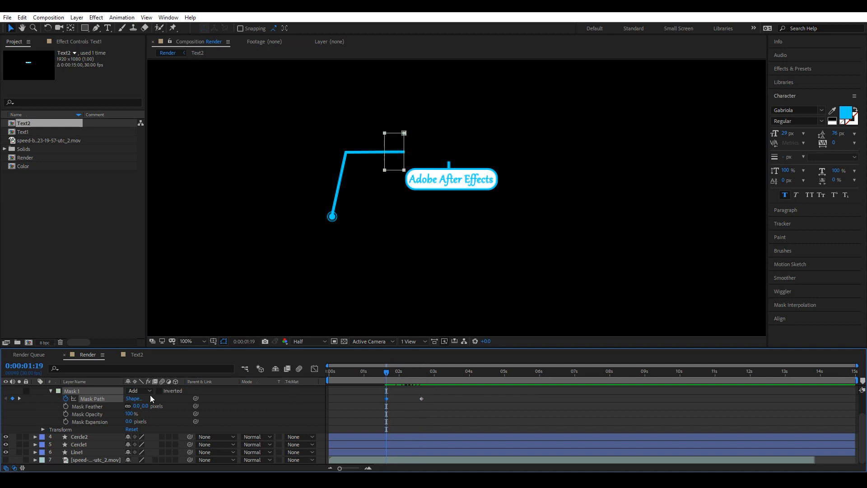
click(66, 406)
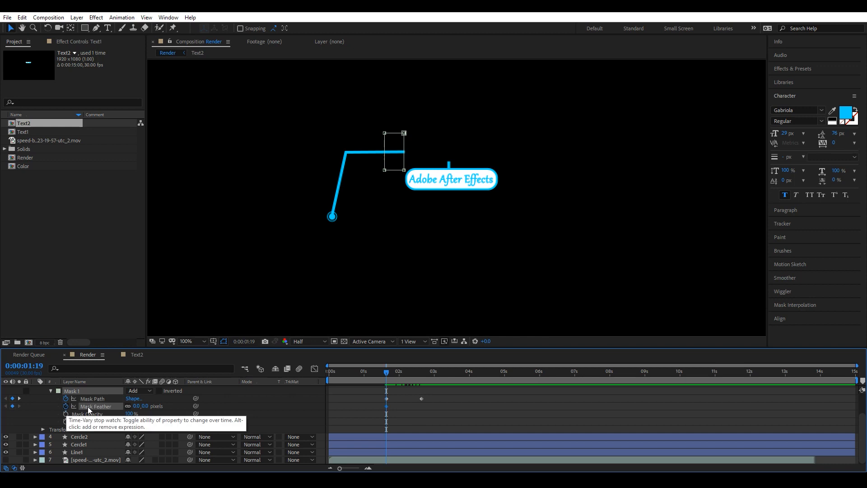
drag(386, 371, 422, 371)
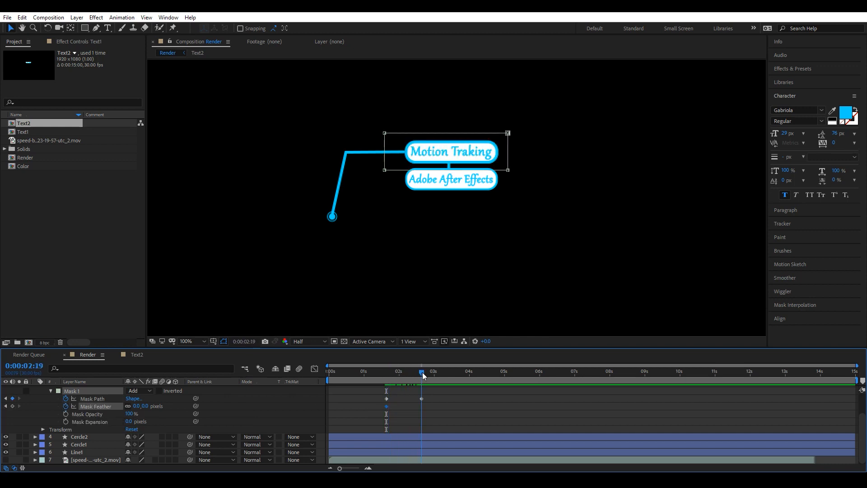
click(137, 406)
key(Return)
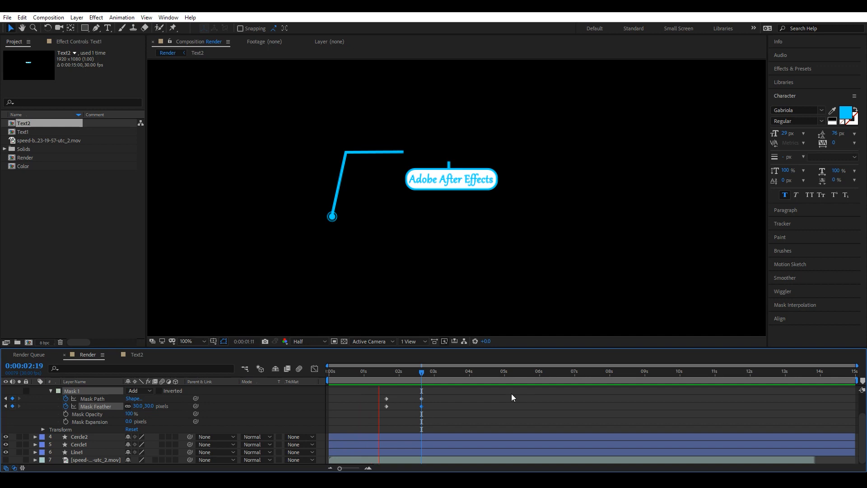
Preview the Text1 mask reveal, zoomed in on the callout.
key(space)
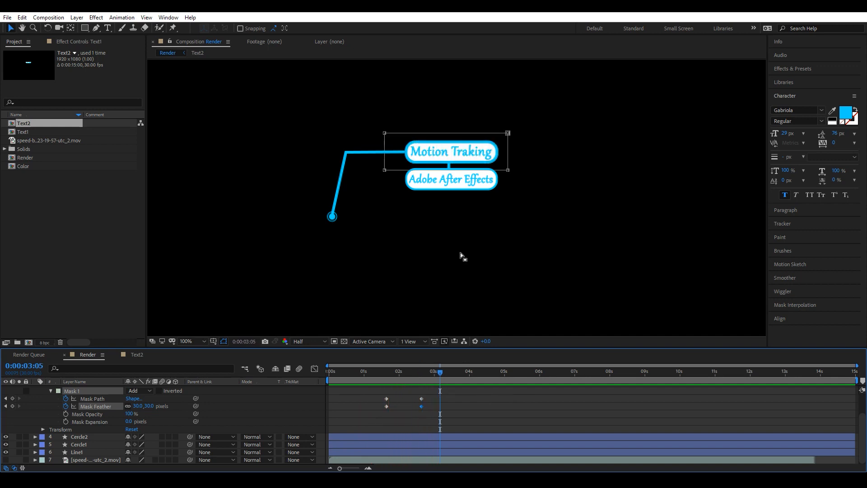
key(period)
drag(441, 207, 447, 257)
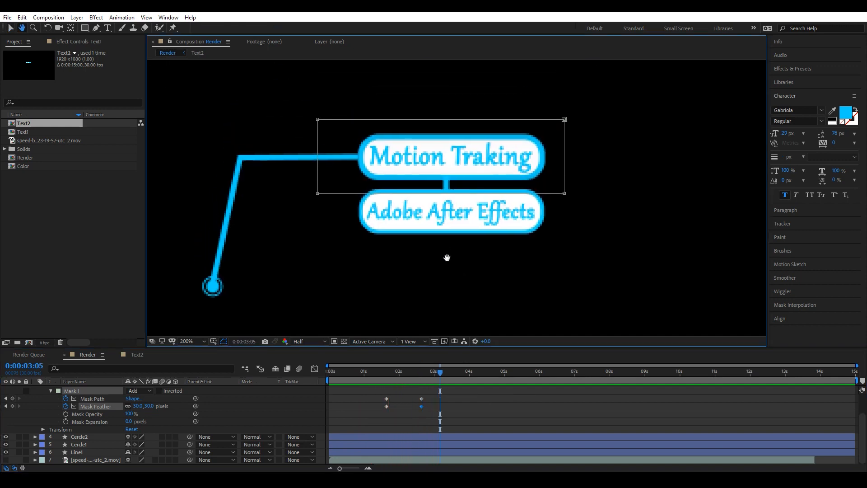
key(space)
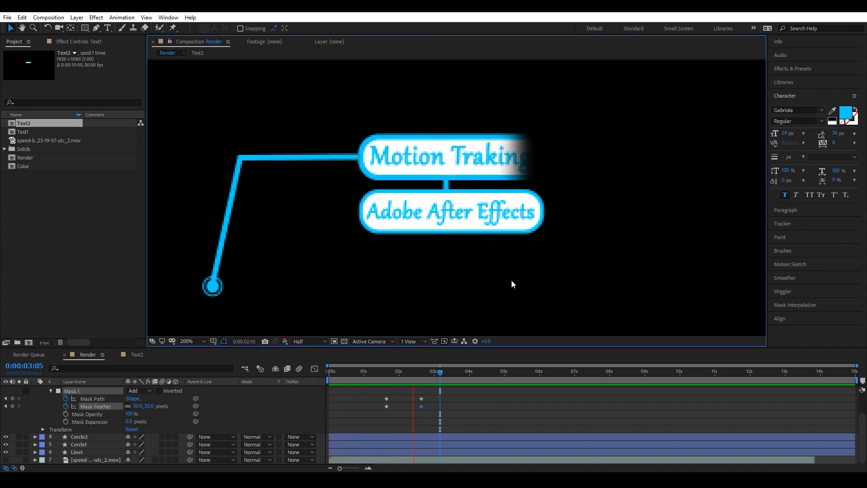
key(space)
scroll(94, 402, up, 2)
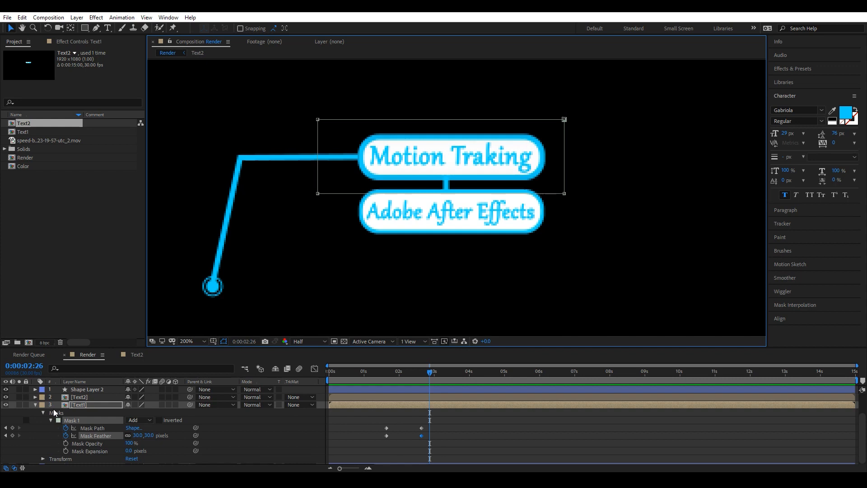
click(36, 405)
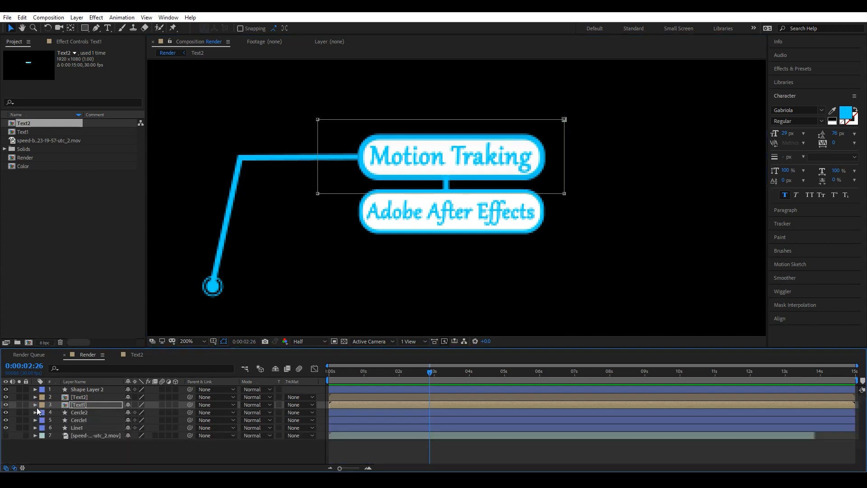
Rename Shape Layer 2 as Line2.
click(86, 398)
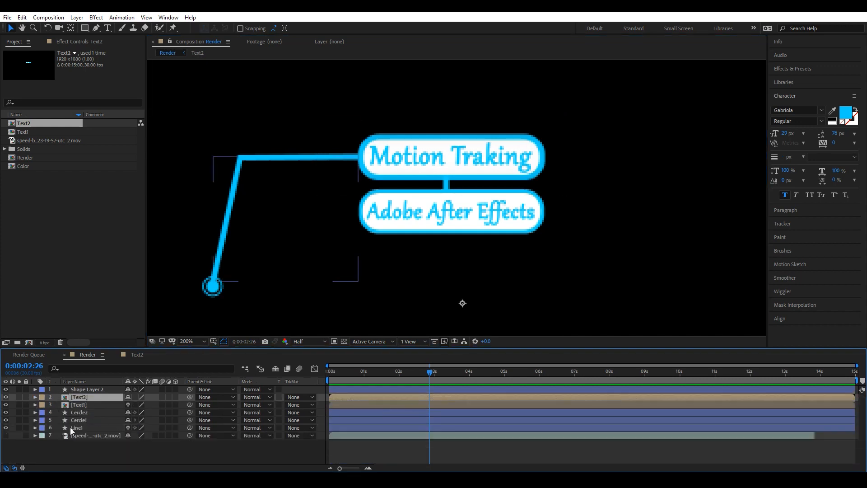
click(83, 389)
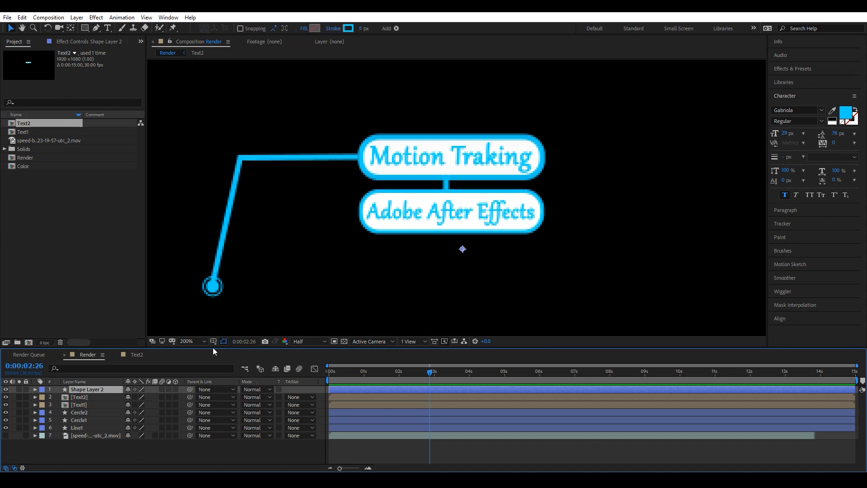
key(period)
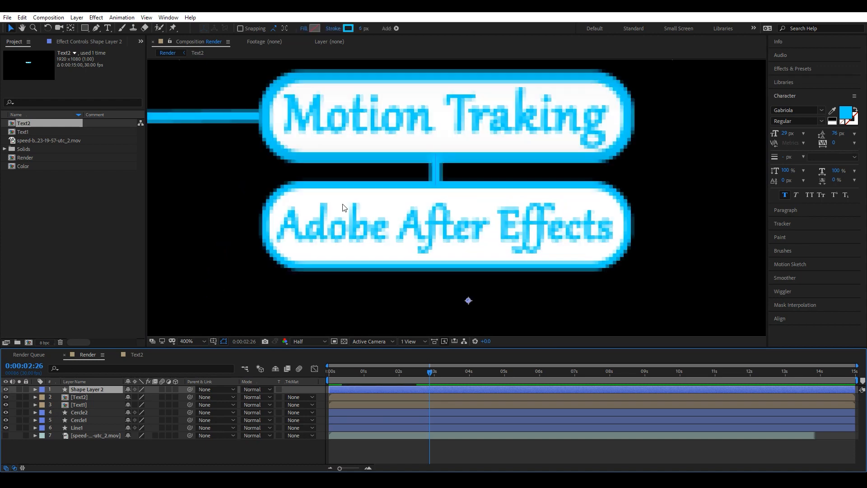
click(5, 390)
click(6, 390)
right_click(82, 387)
click(105, 388)
text(Line2)
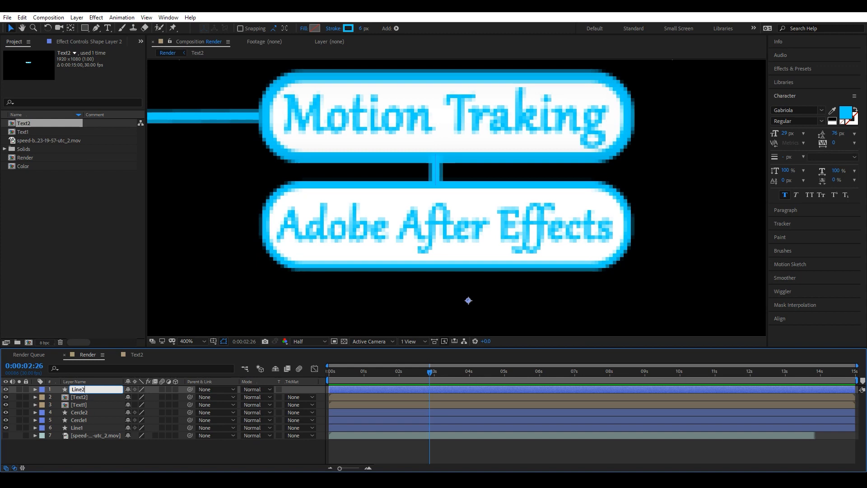
key(Return)
Move Line2 below Cercle1 in the layer stack and add Trim Paths to it.
drag(86, 388, 84, 424)
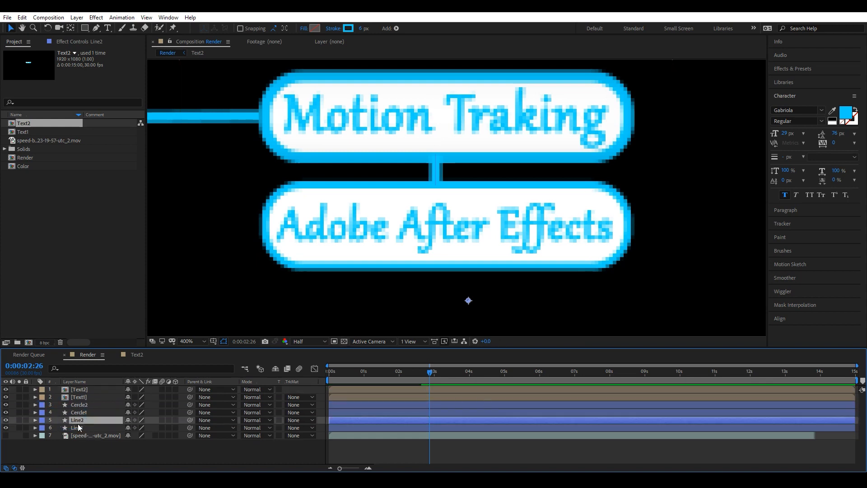
click(35, 420)
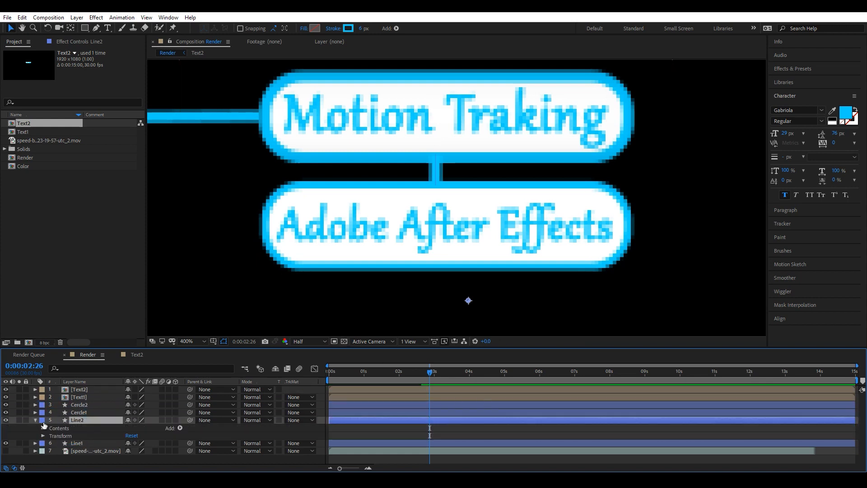
click(180, 428)
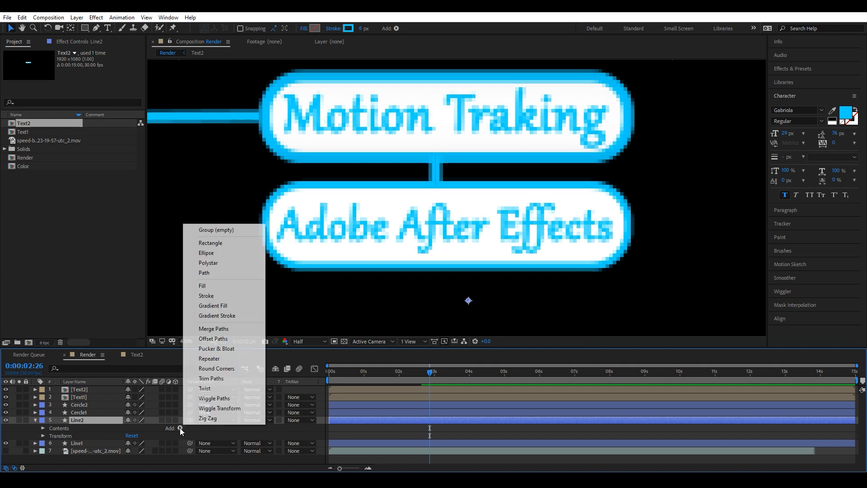
click(211, 378)
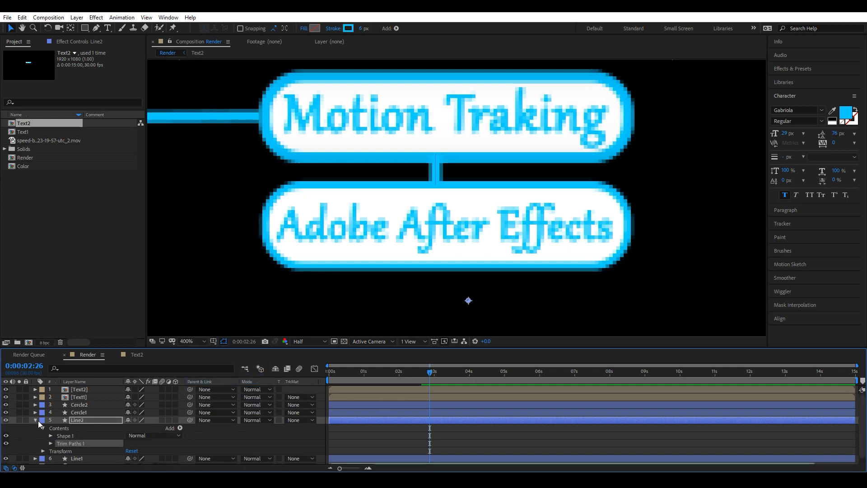
Animate Line2's Trim Paths End from 0% at 0:00:02:26 to 100% at 0:00:03:08.
click(50, 443)
scroll(90, 432, down, 3)
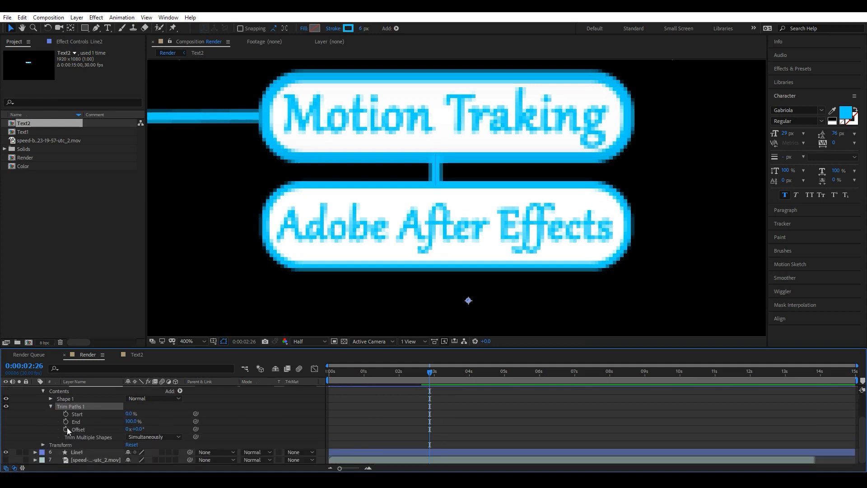
drag(131, 421, 69, 422)
click(66, 421)
drag(430, 373, 443, 373)
drag(129, 421, 178, 421)
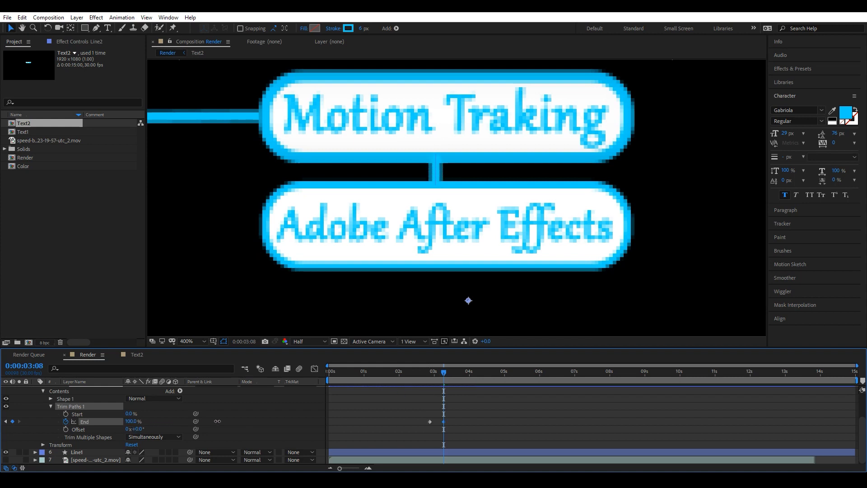
Preview the Line2 trim animation.
key(space)
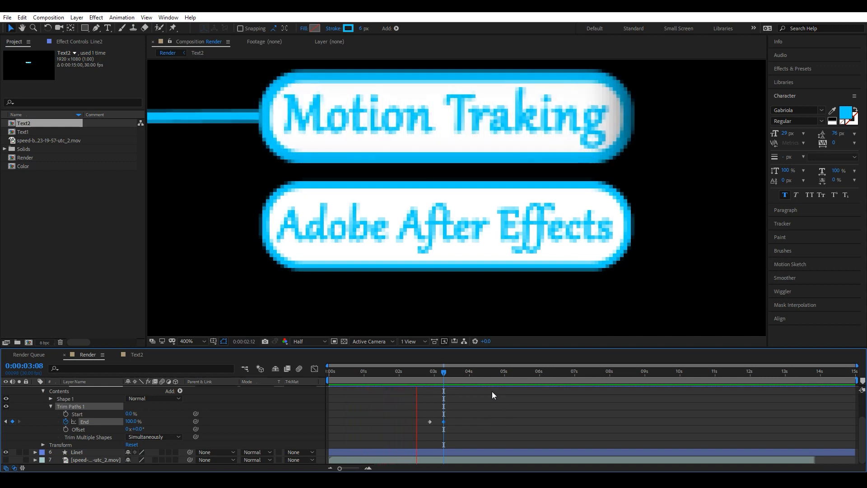
key(space)
drag(468, 374, 444, 375)
scroll(451, 308, down, 1)
scroll(134, 421, up, 2)
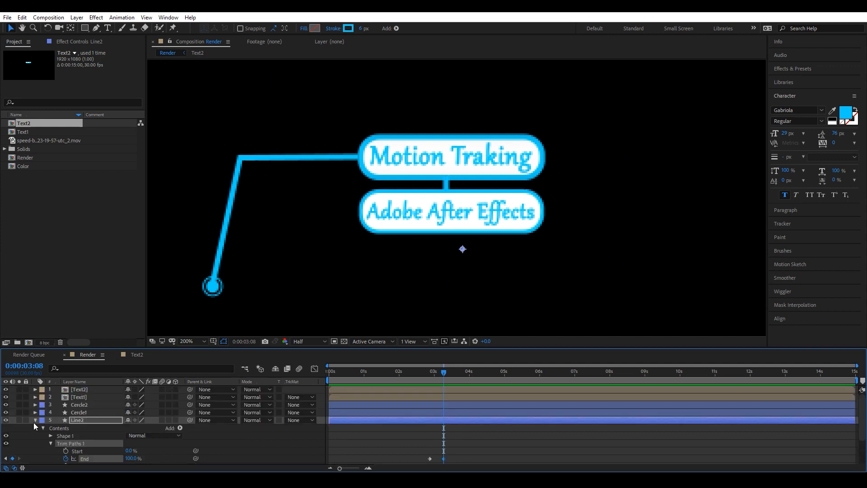
click(35, 420)
Draw a rectangular mask on the Text2 layer around the Motion Traking label.
click(95, 391)
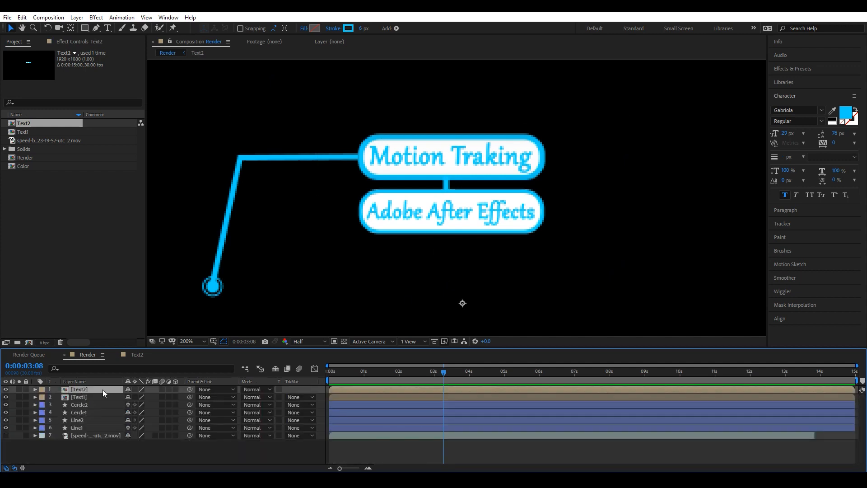
click(86, 28)
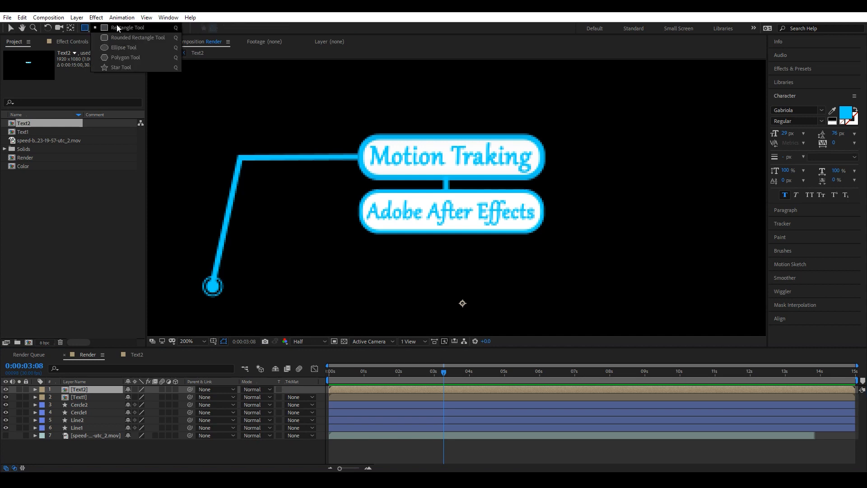
click(117, 26)
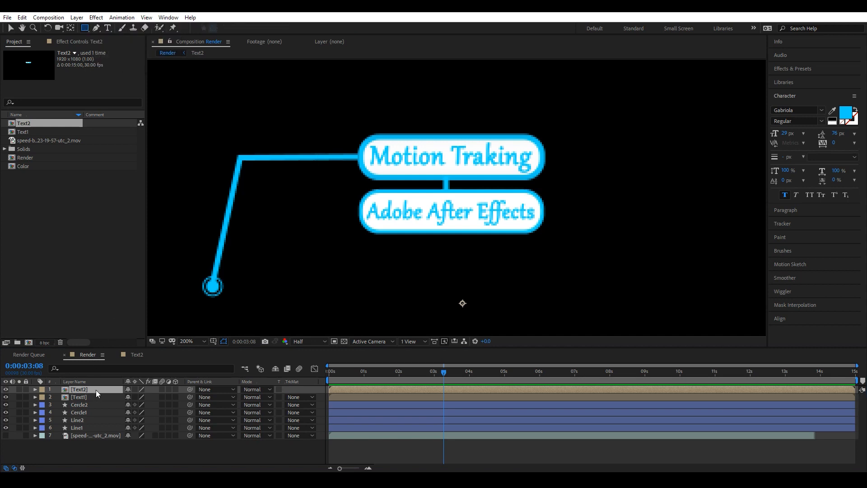
drag(332, 122, 656, 189)
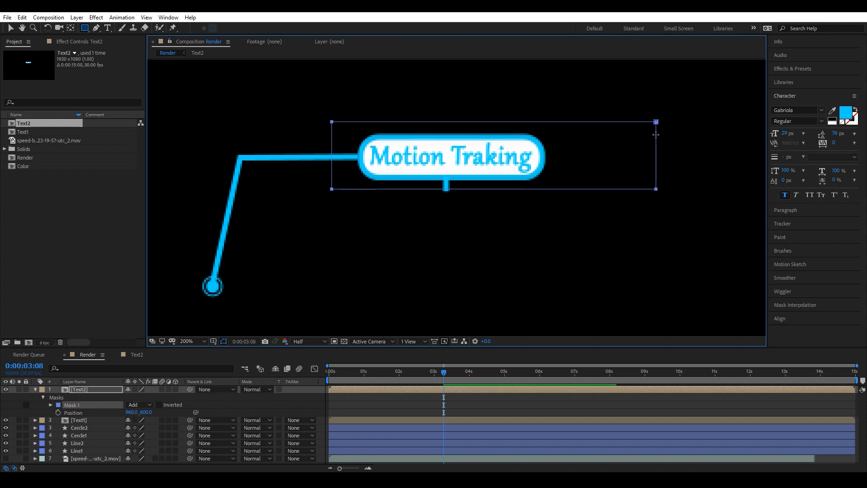
Pull the Text2 mask's right edge in to just past the Motion Traking label.
key(v)
click(88, 405)
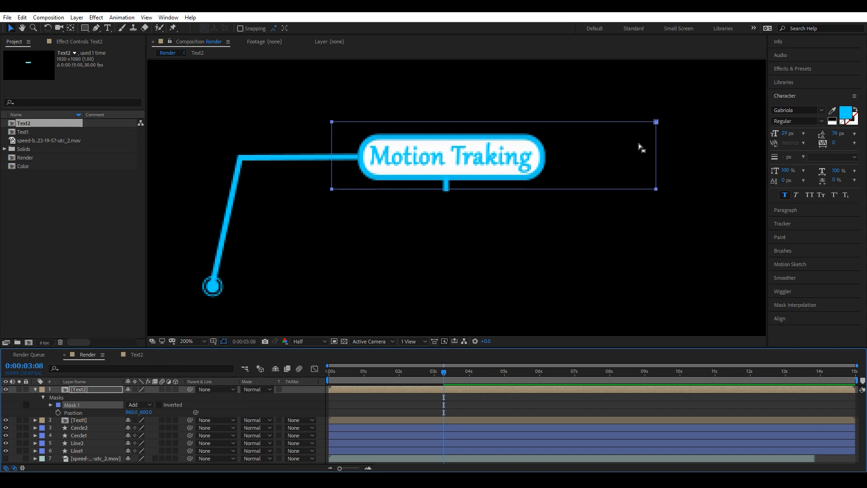
double_click(656, 153)
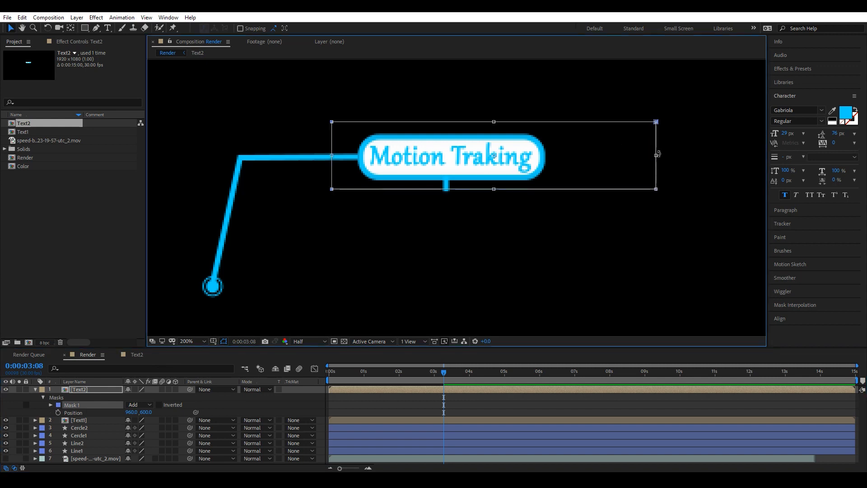
drag(657, 155, 570, 156)
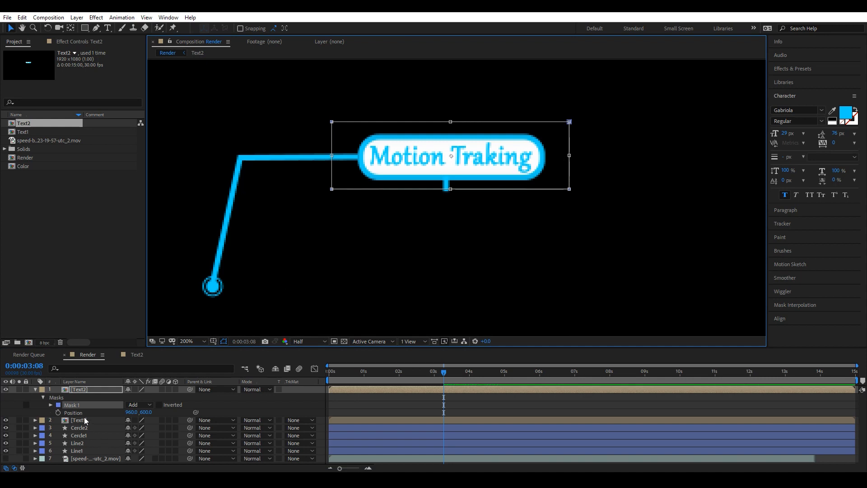
Keyframe Text2's Mask 1 path at 0:00:03:08, and at 0:00:04:09 extend it down over the Adobe After Effects label.
click(50, 405)
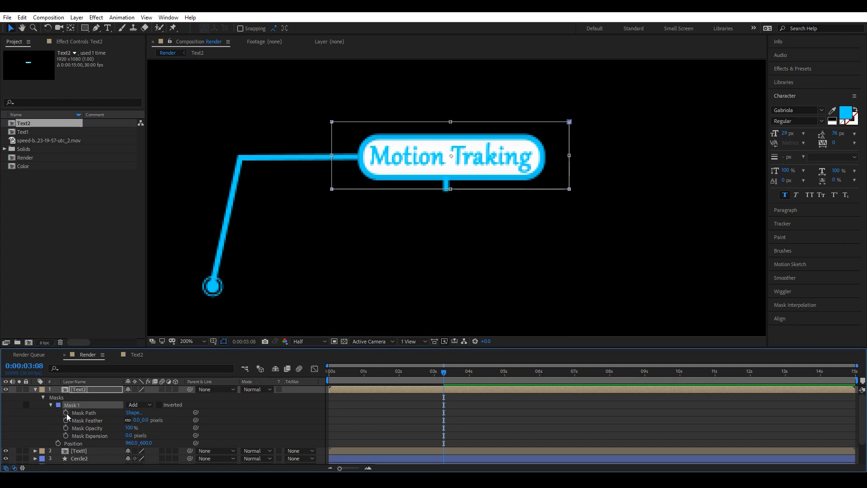
click(66, 413)
click(447, 377)
drag(448, 378, 480, 377)
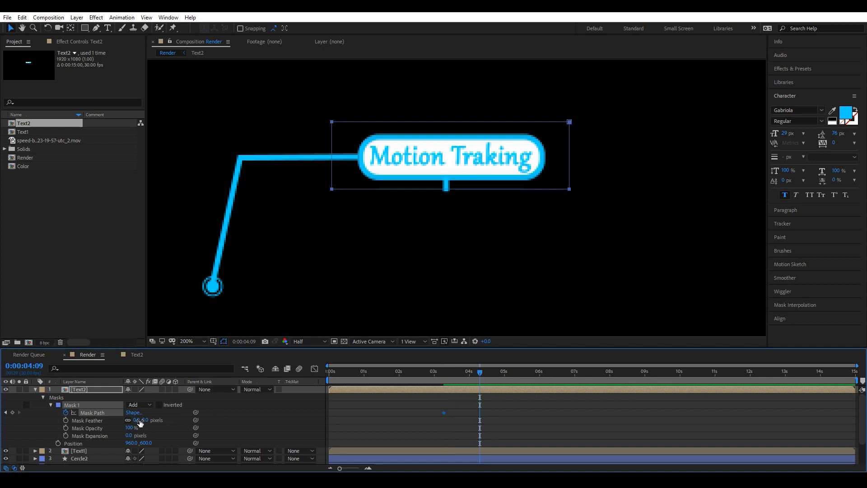
click(445, 193)
drag(449, 188, 451, 249)
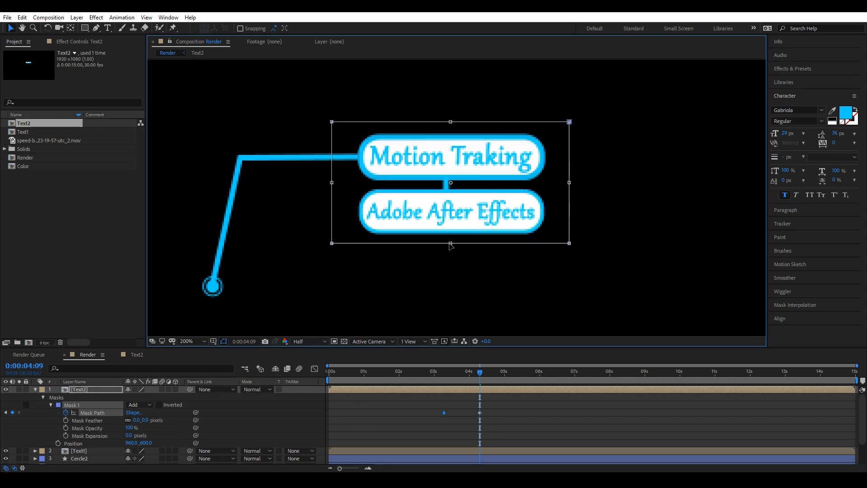
Keyframe Text2's Mask Feather at 0:00:03:08 and set it to 30 pixels at 0:00:04:09.
drag(476, 373, 447, 377)
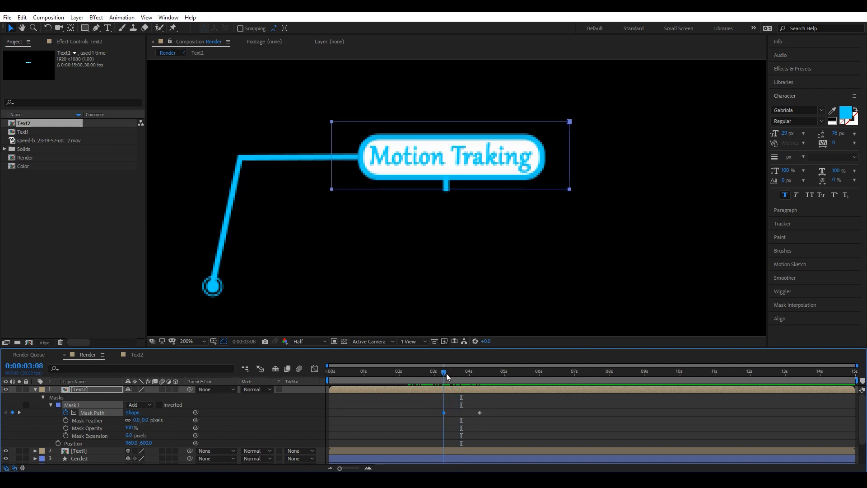
click(66, 420)
drag(445, 373, 481, 376)
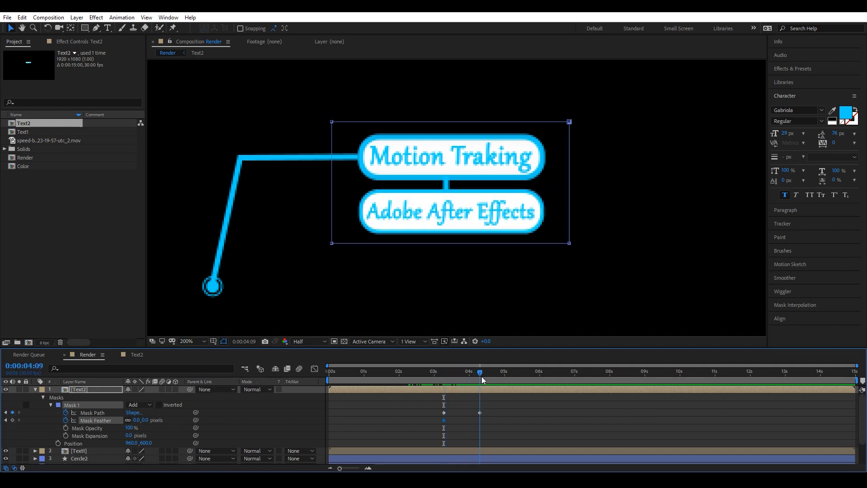
click(136, 420)
text(30)
key(Return)
Preview the Adobe After Effects label reveal.
click(35, 389)
click(162, 455)
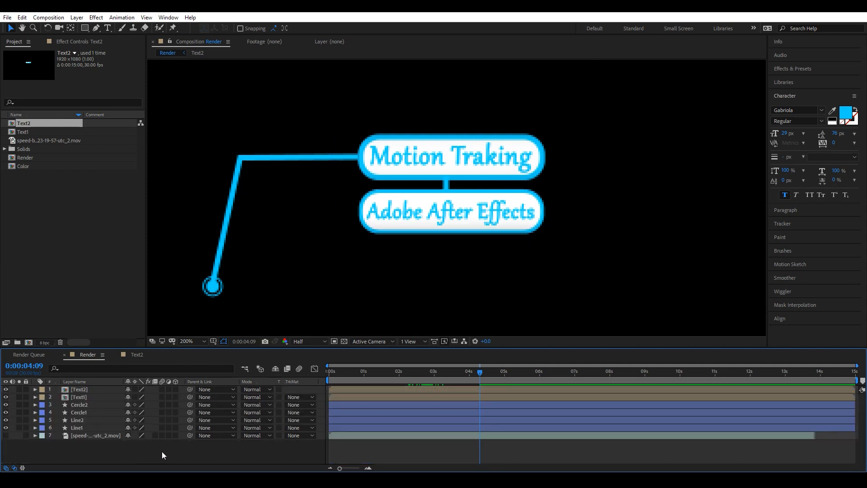
key(space)
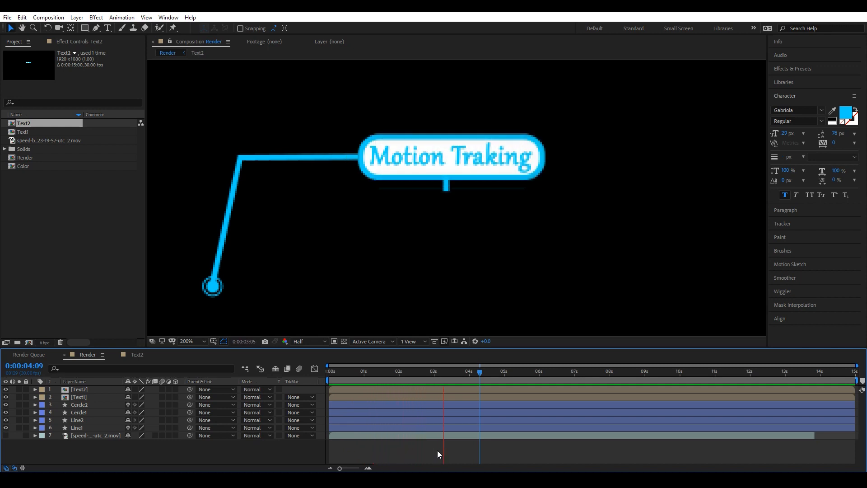
key(space)
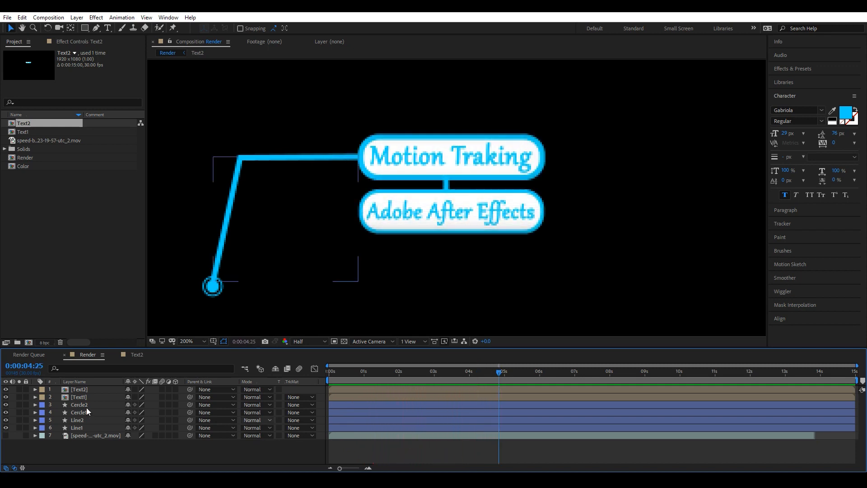
Pre-compose all six line, circle and text layers into a new composition named Shape And Texts.
click(84, 427)
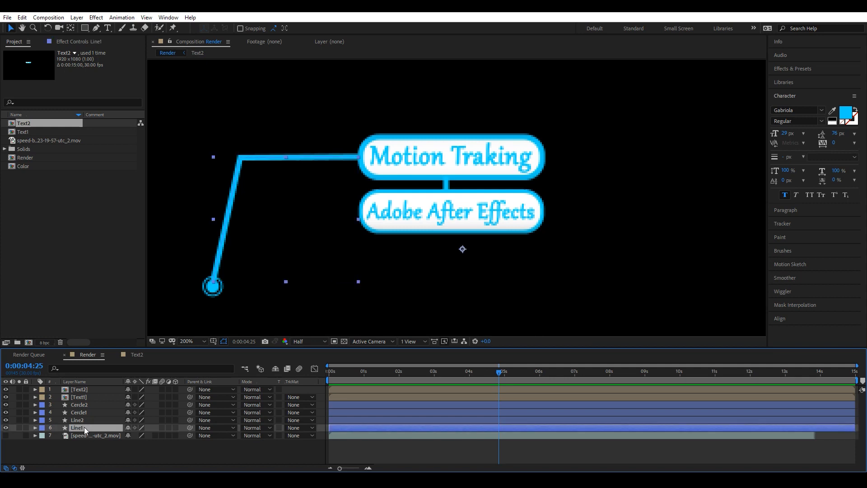
shift+click(88, 390)
right_click(83, 411)
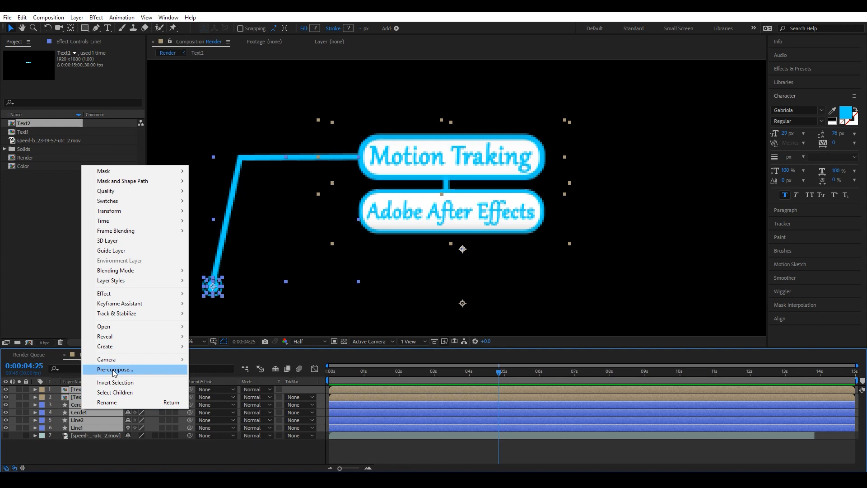
click(115, 369)
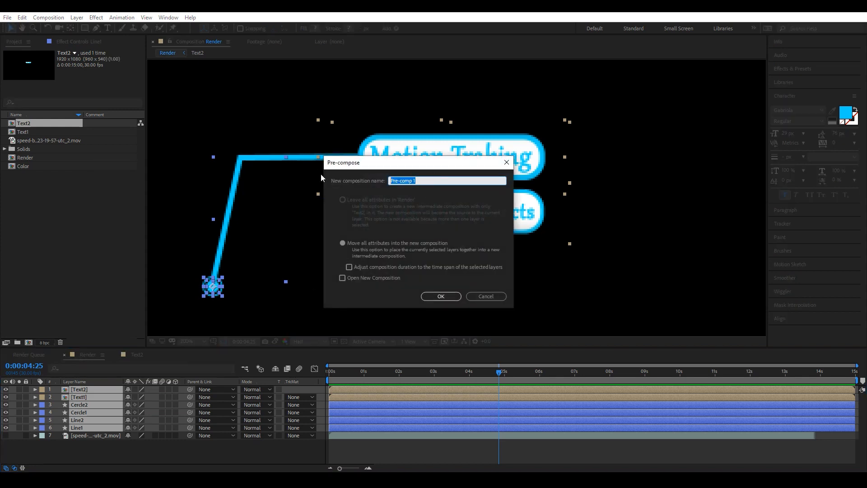
text(Shape And Texts)
click(440, 297)
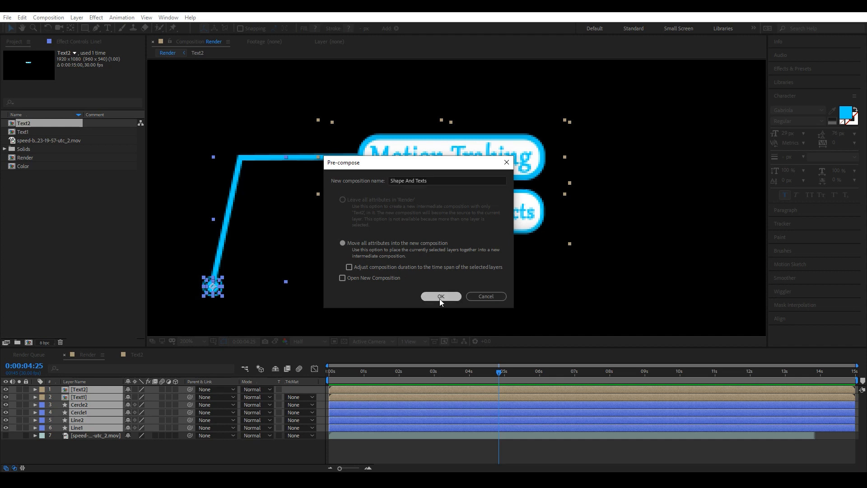
Start a Track Motion on the speed-boat footage layer from the beginning of the timeline.
click(152, 409)
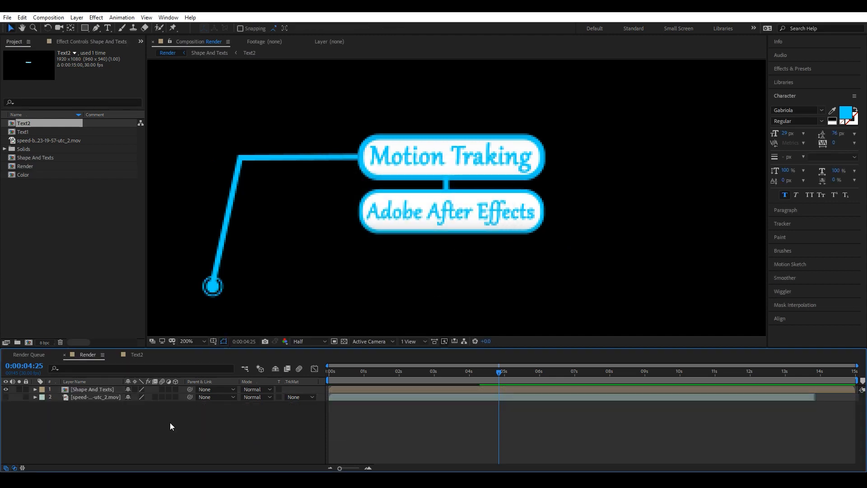
key(comma)
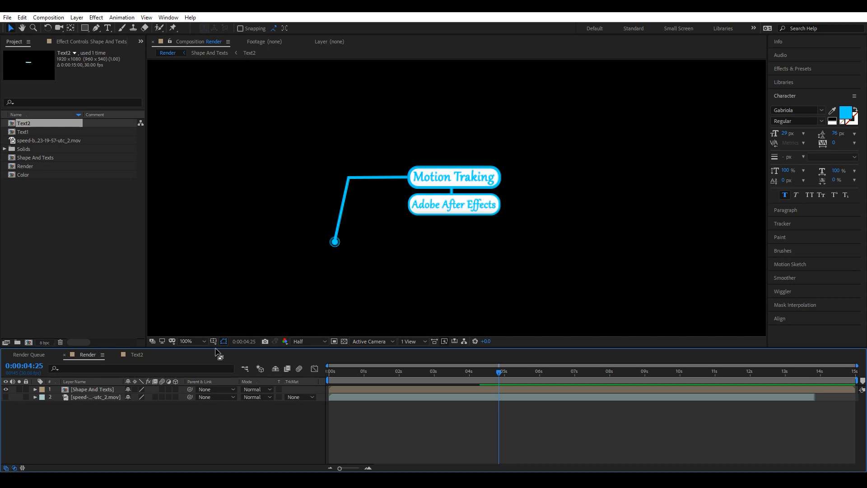
click(200, 341)
click(199, 180)
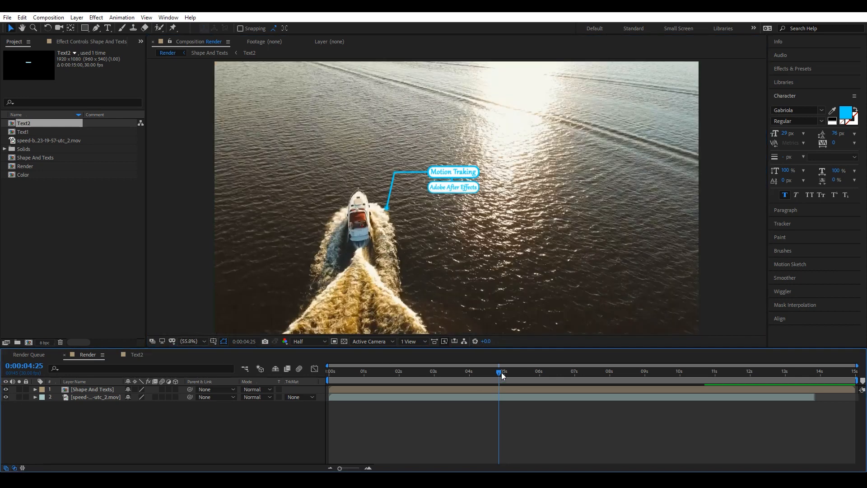
drag(501, 372, 518, 376)
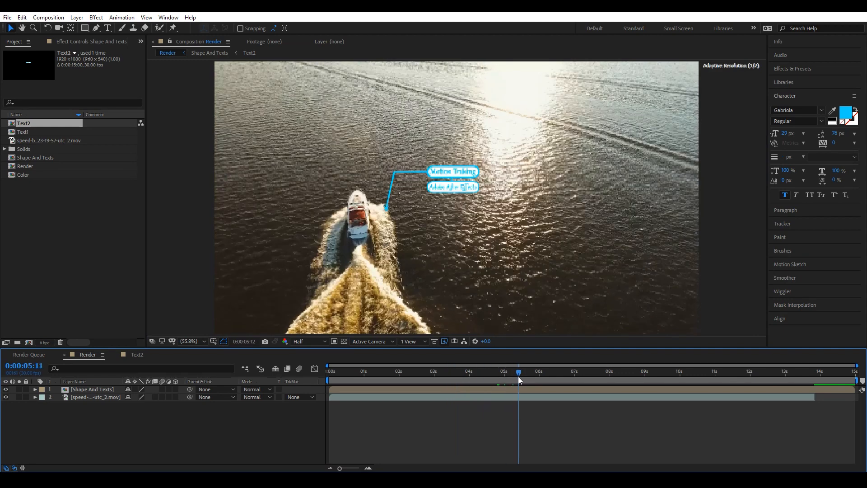
key(Home)
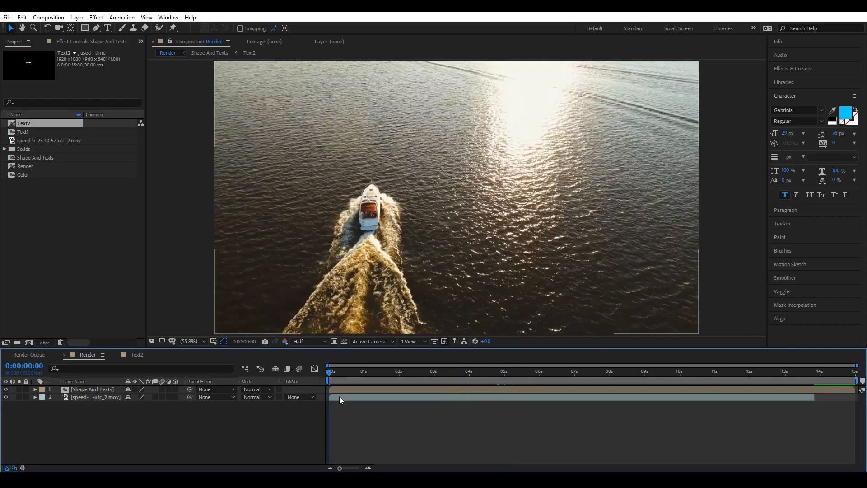
click(79, 396)
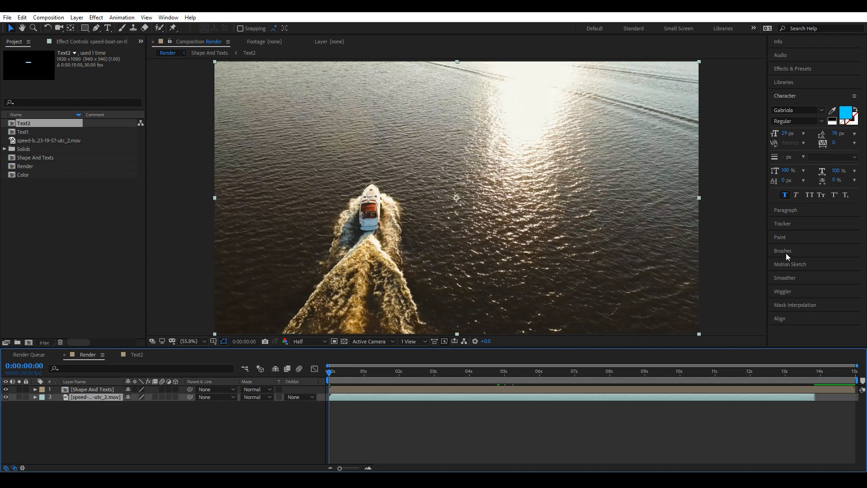
click(784, 224)
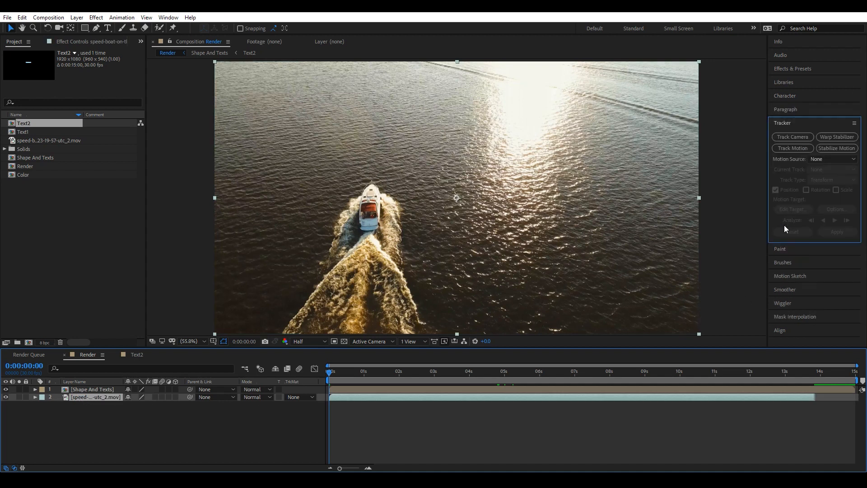
click(787, 150)
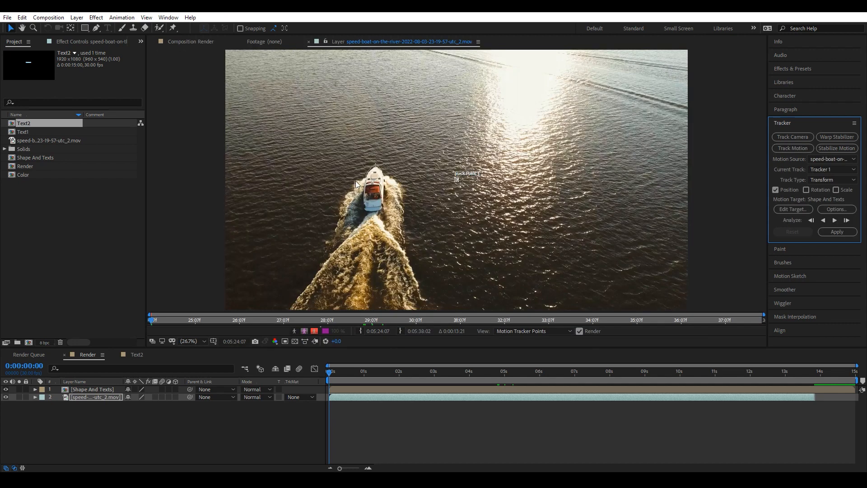
Position Track Point 1 on the small white feature on the boat's roof.
scroll(449, 180, up, 7)
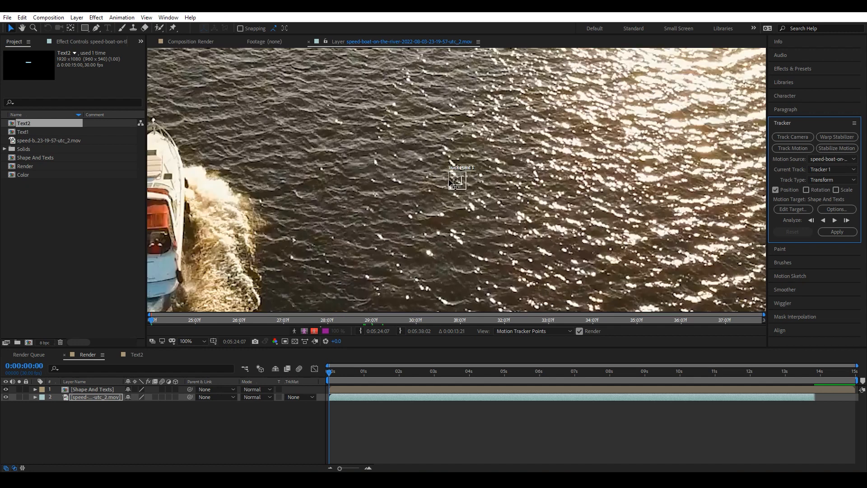
drag(456, 180, 490, 172)
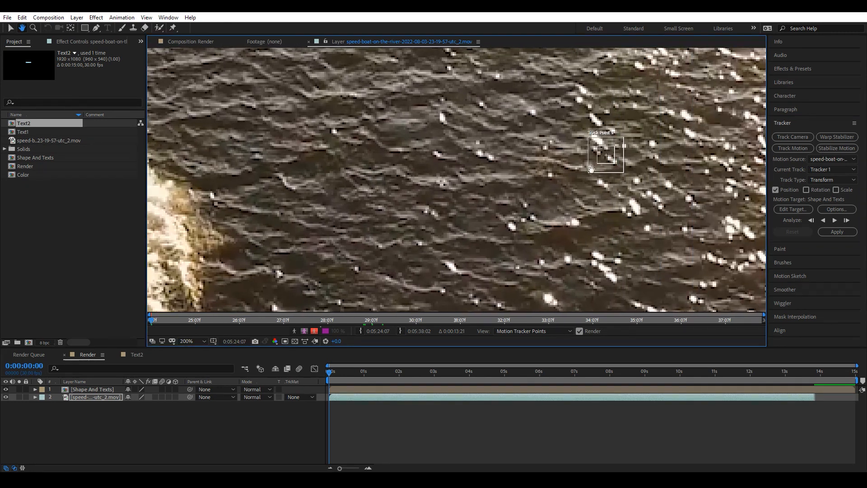
drag(619, 156, 255, 179)
drag(608, 179, 679, 165)
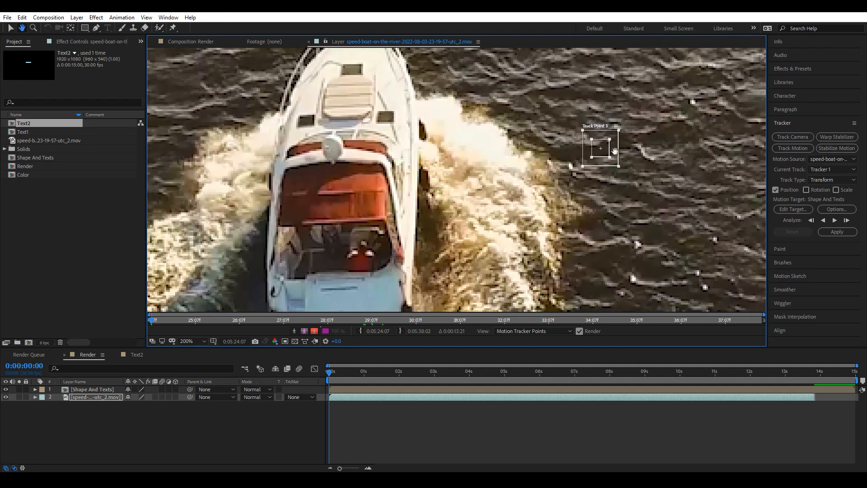
drag(605, 148, 340, 154)
scroll(339, 154, up, 1)
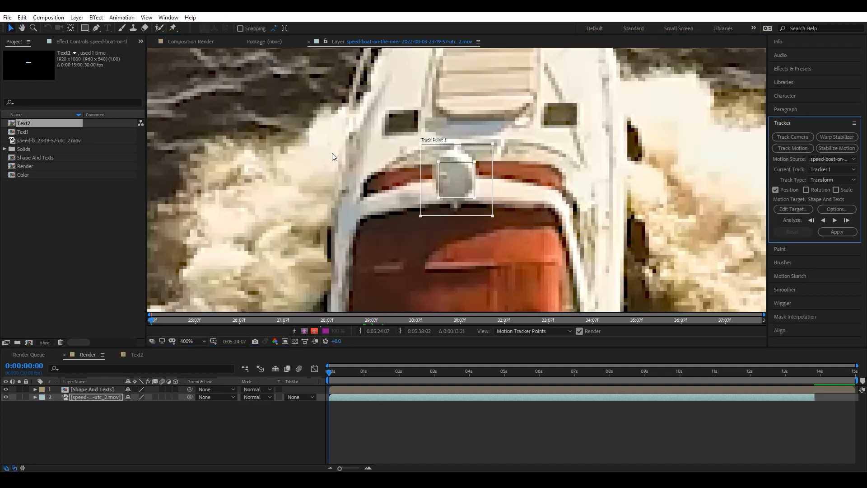
drag(456, 185, 463, 184)
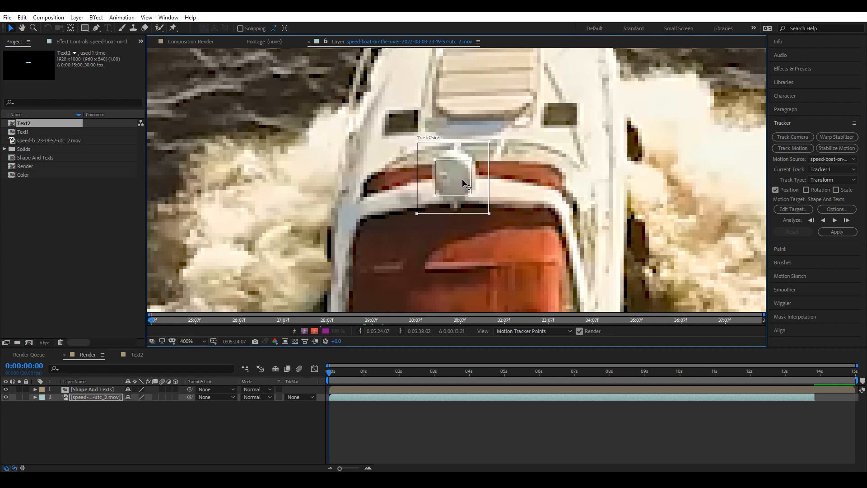
scroll(474, 213, down, 6)
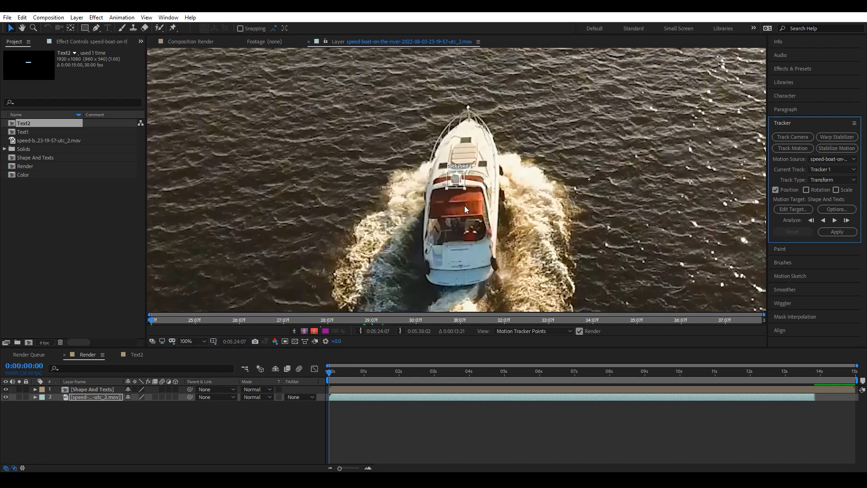
click(330, 374)
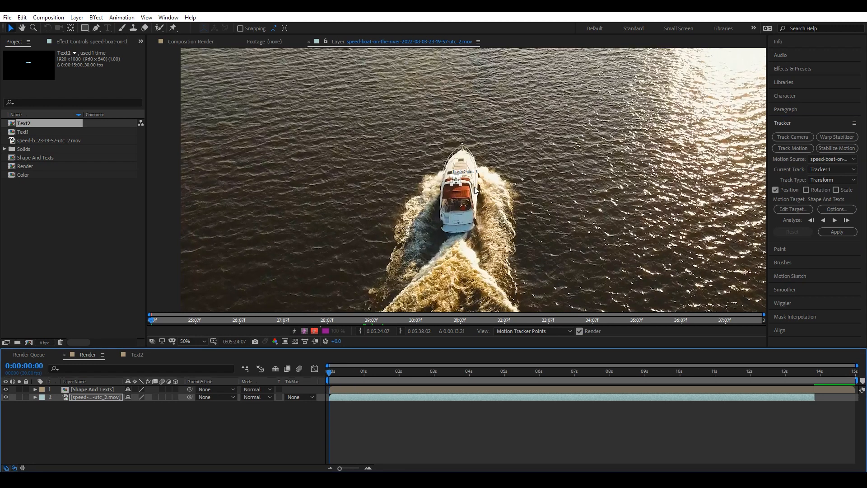
scroll(467, 189, up, 6)
scroll(457, 199, down, 2)
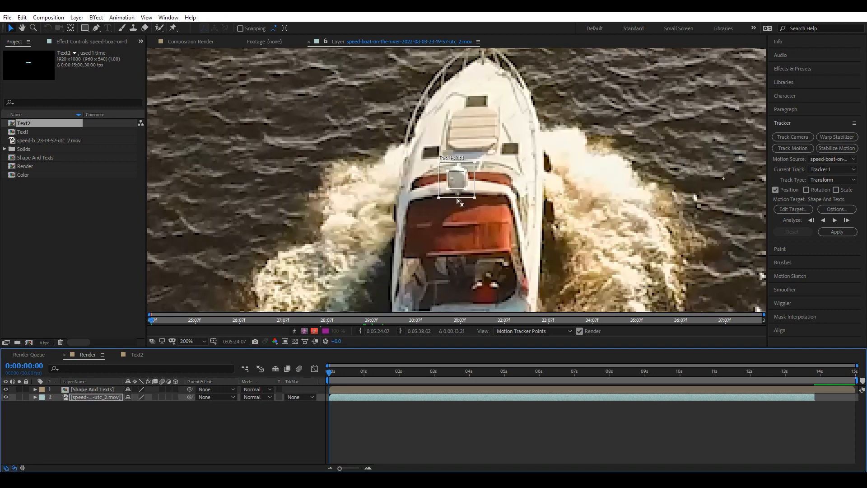
scroll(498, 249, down, 6)
drag(534, 220, 435, 218)
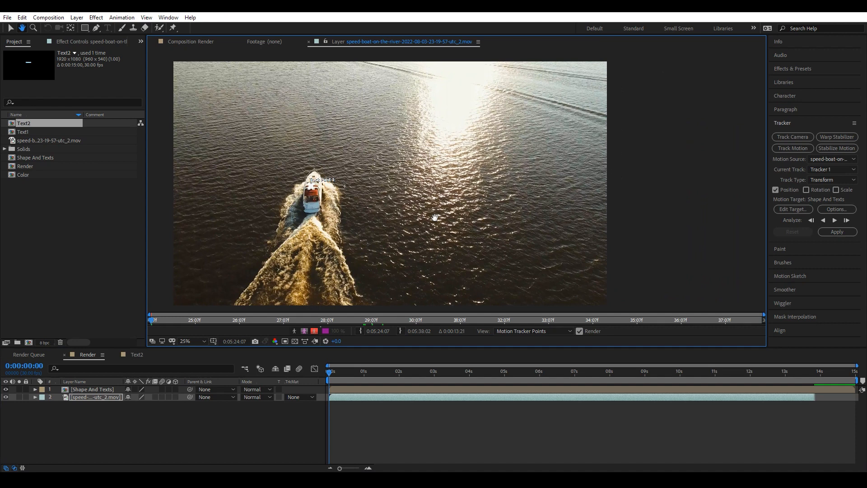
Analyze the track forward through the footage.
key(v)
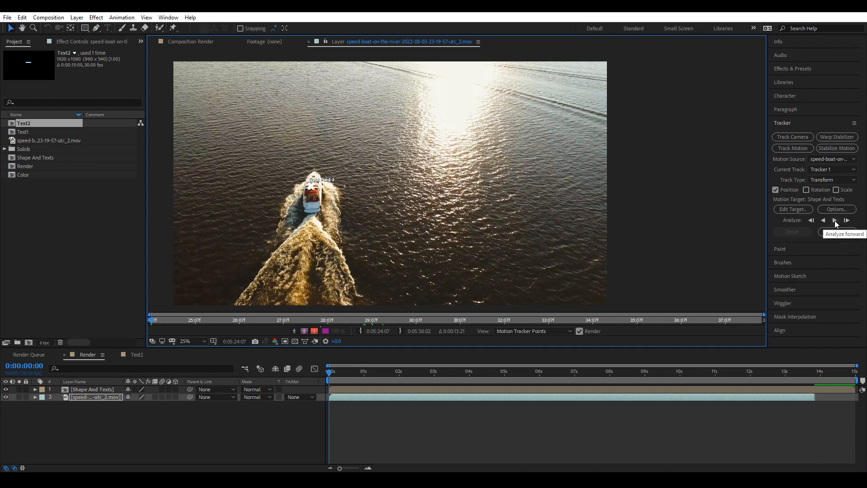
click(835, 220)
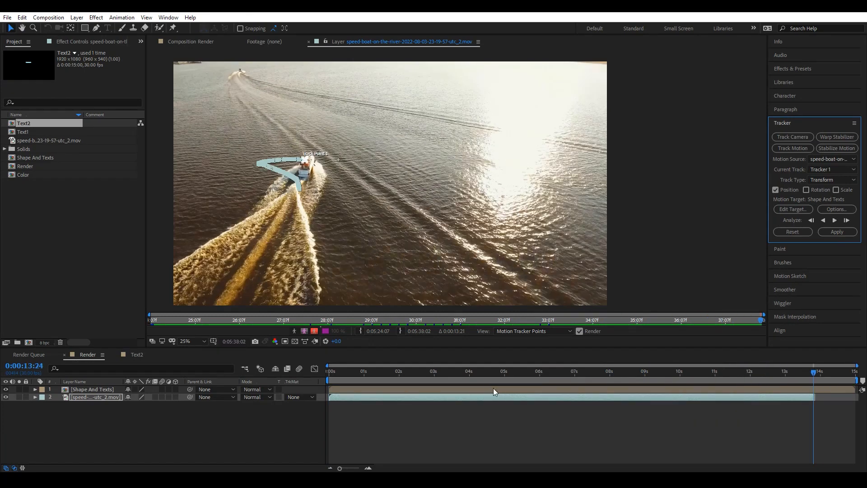
click(631, 396)
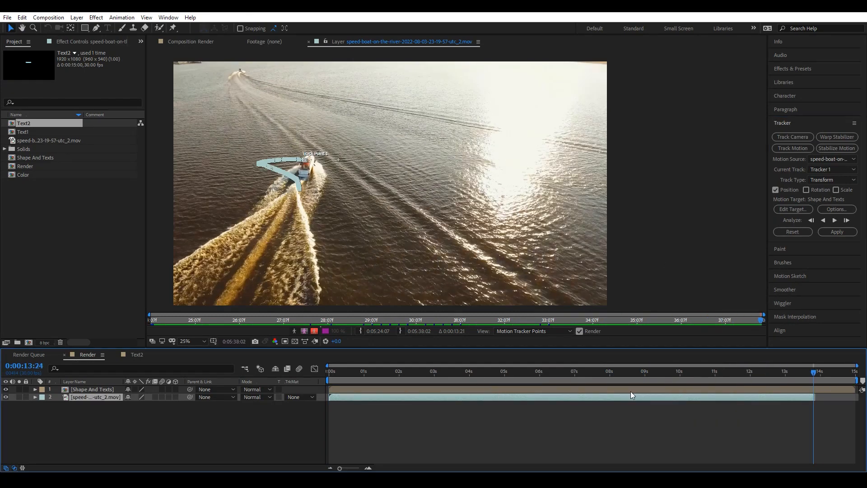
Add a new null object to the composition.
right_click(164, 413)
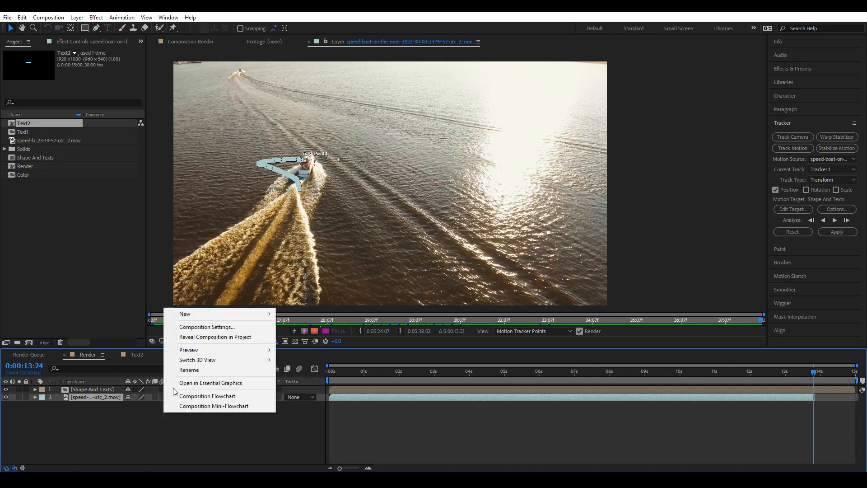
mouse_move(206, 312)
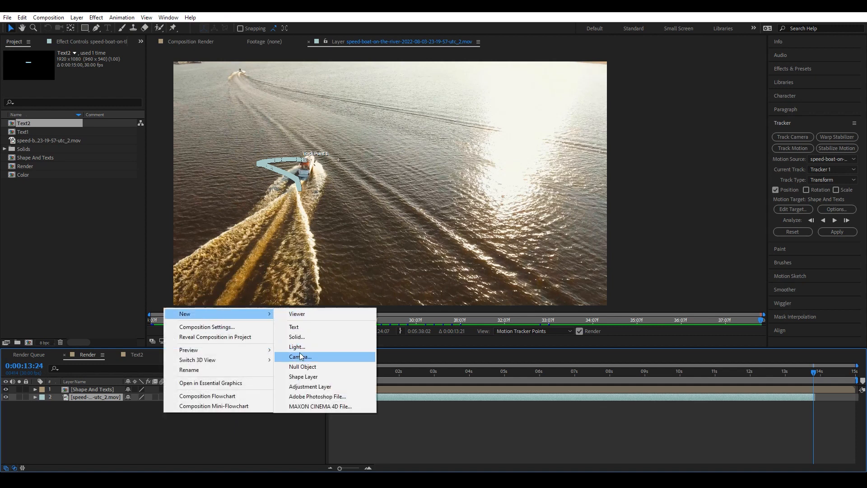
click(316, 367)
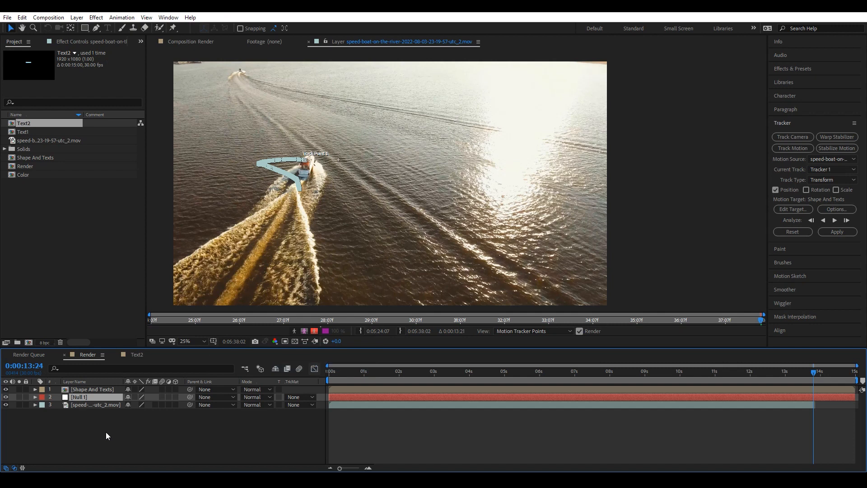
Set the tracker's motion target to Null 1 and apply the track in X and Y.
click(791, 209)
click(440, 227)
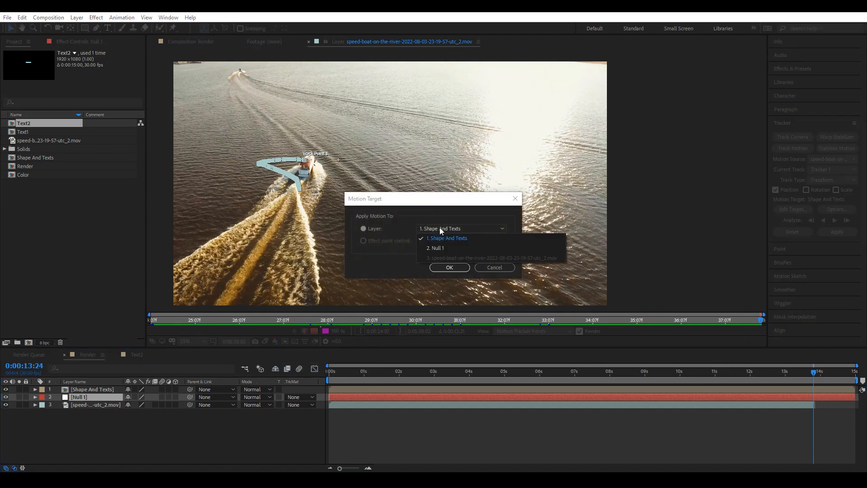
click(431, 247)
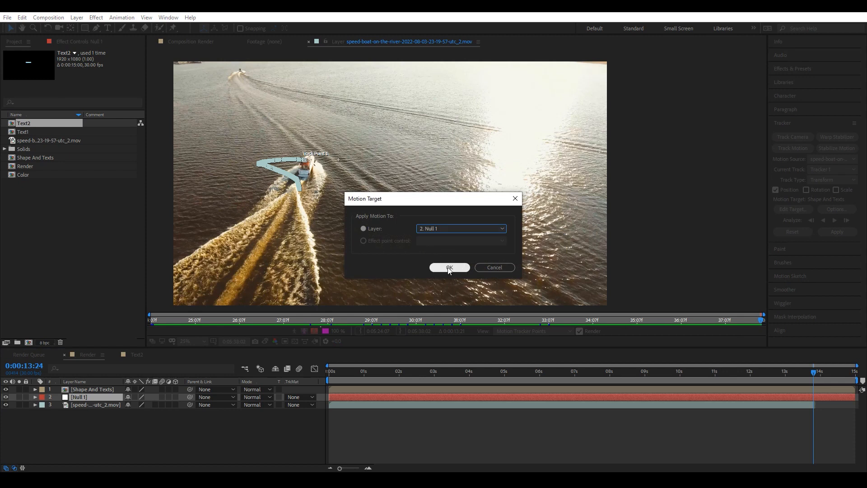
click(448, 267)
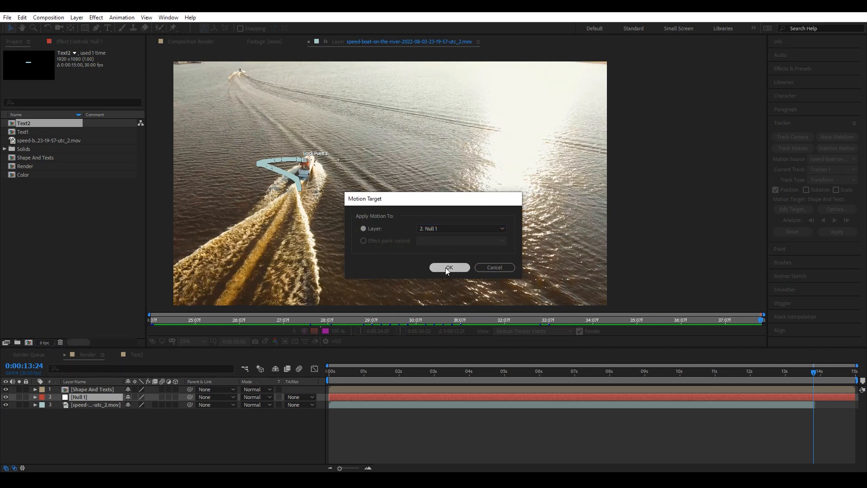
click(836, 232)
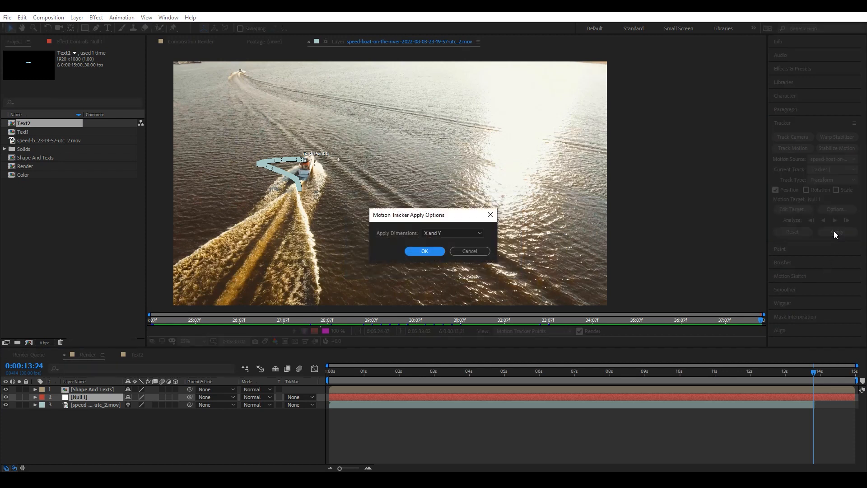
click(440, 233)
click(444, 244)
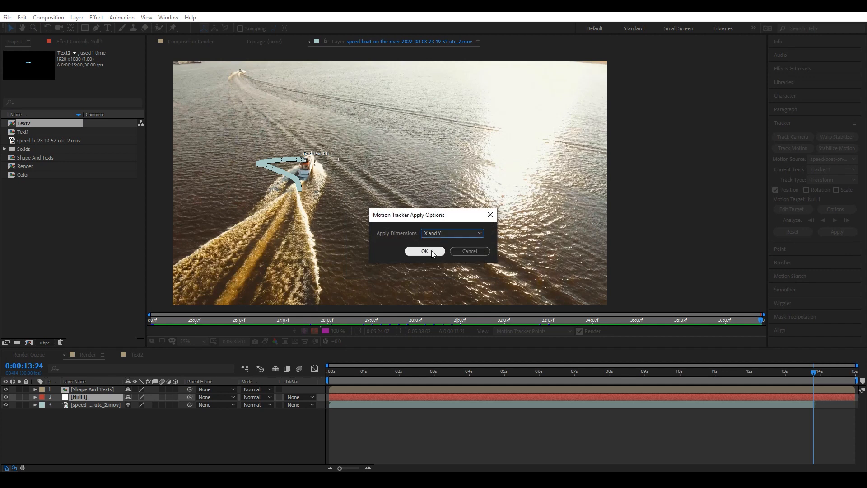
click(423, 251)
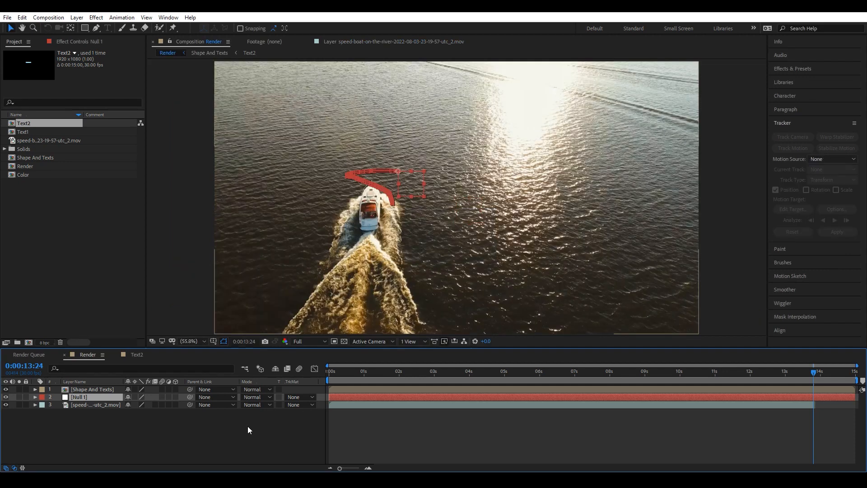
Preview the tracked footage and zoom in around 0:00:02:11 to inspect the callout against the boat.
key(space)
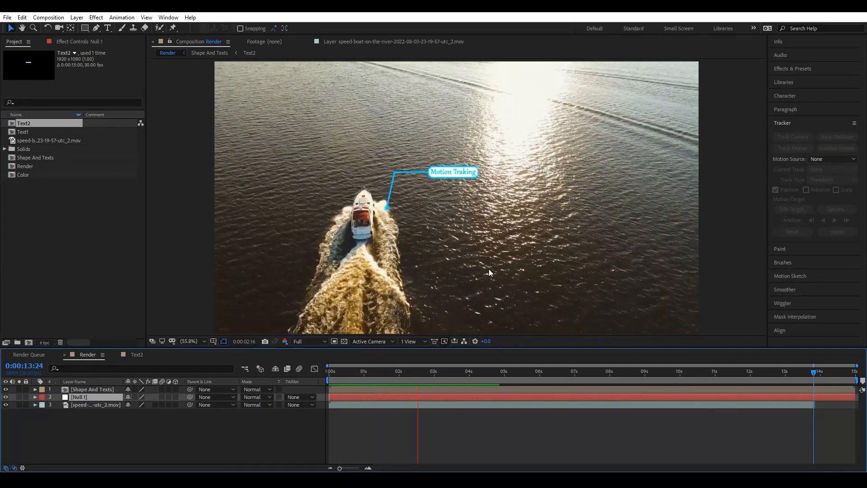
key(space)
drag(494, 377, 413, 373)
key(period)
key(period)
key(period)
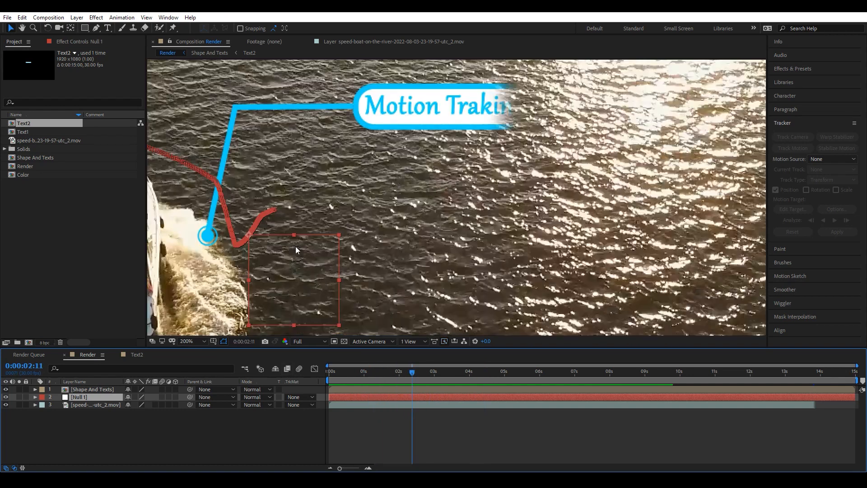
Move the Shape And Texts callout so its pointer dot sits on the boat.
drag(312, 225, 586, 195)
key(v)
click(88, 391)
drag(655, 88, 557, 87)
key(comma)
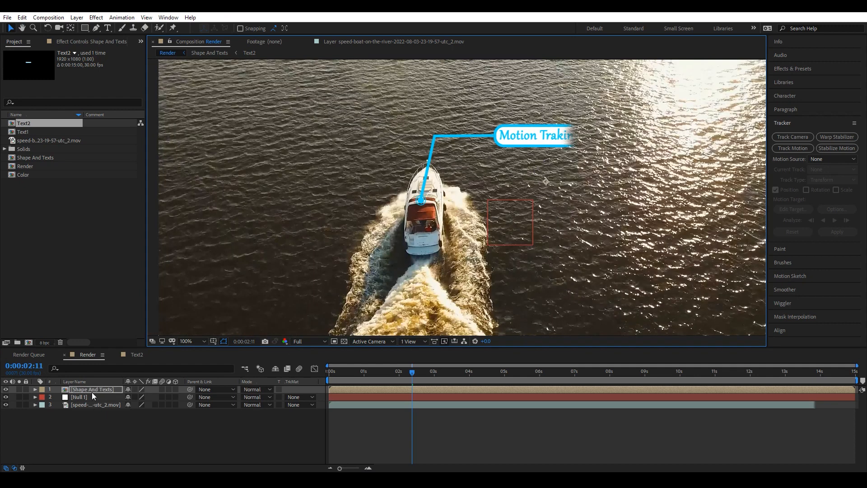
Scale the callout layer to 125% and reposition it so the pointer stays on the boat.
key(s)
drag(137, 398, 148, 397)
click(511, 124)
drag(511, 125, 540, 120)
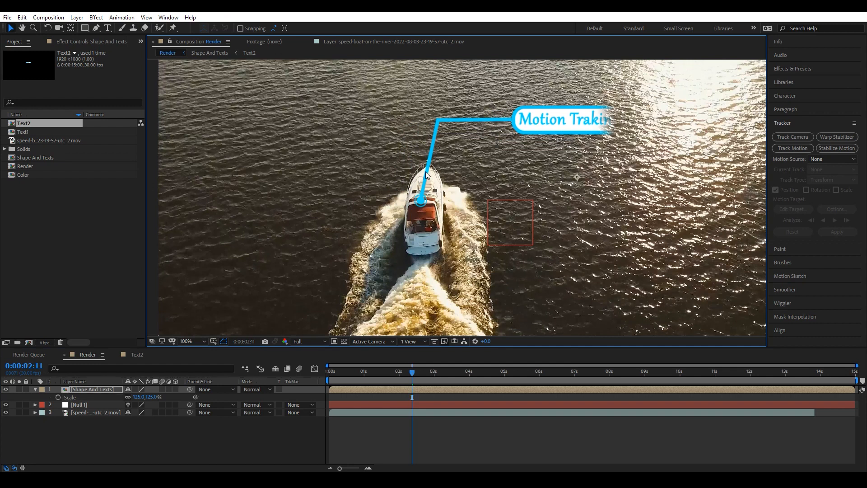
scroll(384, 228, up, 4)
scroll(383, 217, down, 2)
drag(389, 199, 507, 157)
mouse_move(425, 162)
mouse_down()
mouse_move(447, 164)
mouse_move(429, 168)
mouse_up()
Parent the Shape And Texts layer to Null 1.
scroll(468, 183, down, 4)
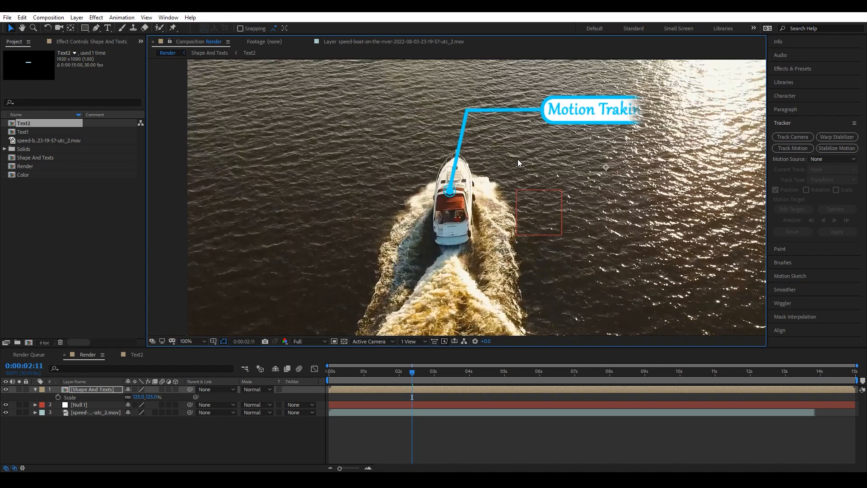
scroll(538, 150, down, 4)
scroll(547, 156, up, 2)
scroll(526, 166, down, 1)
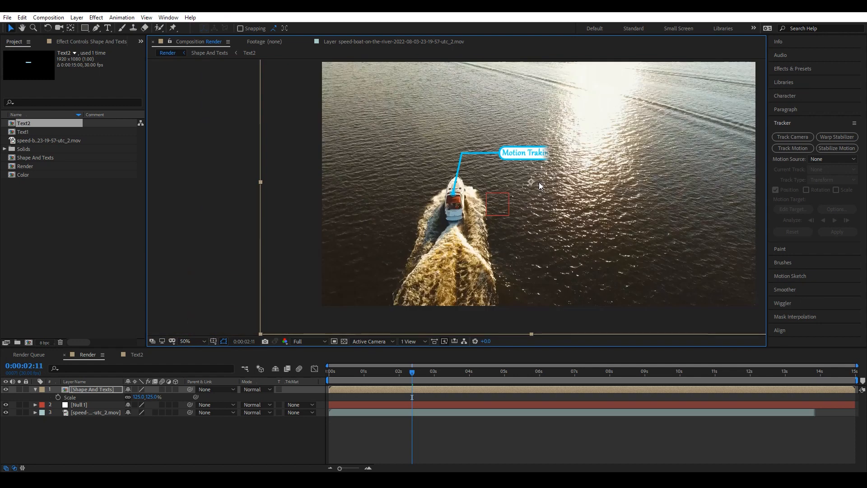
drag(557, 226, 428, 231)
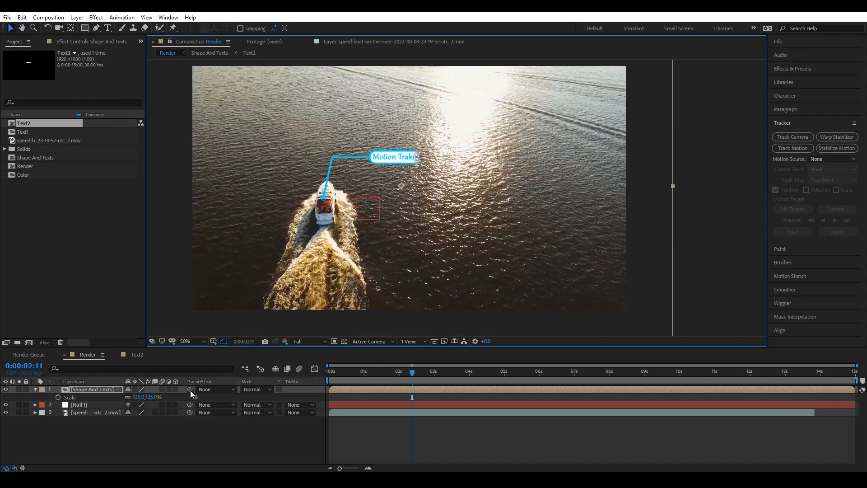
drag(191, 390, 77, 404)
click(35, 389)
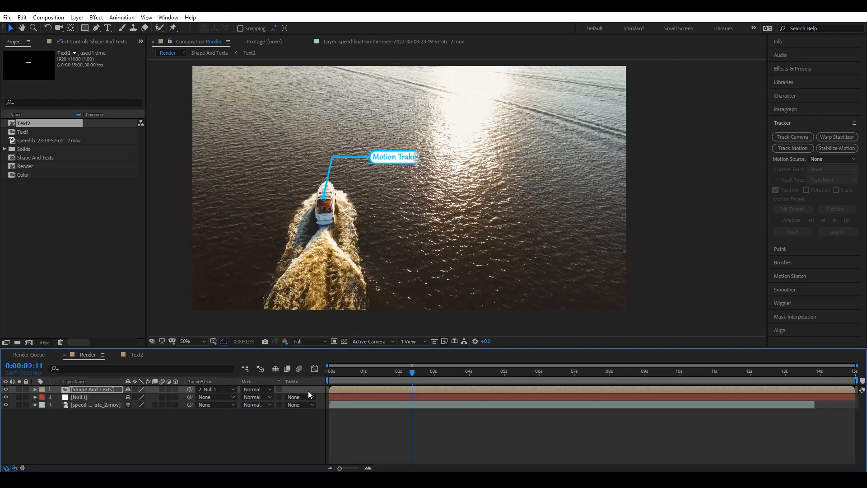
Set the work area to end at 0:00:13:24 and trim the composition to the work area.
key(space)
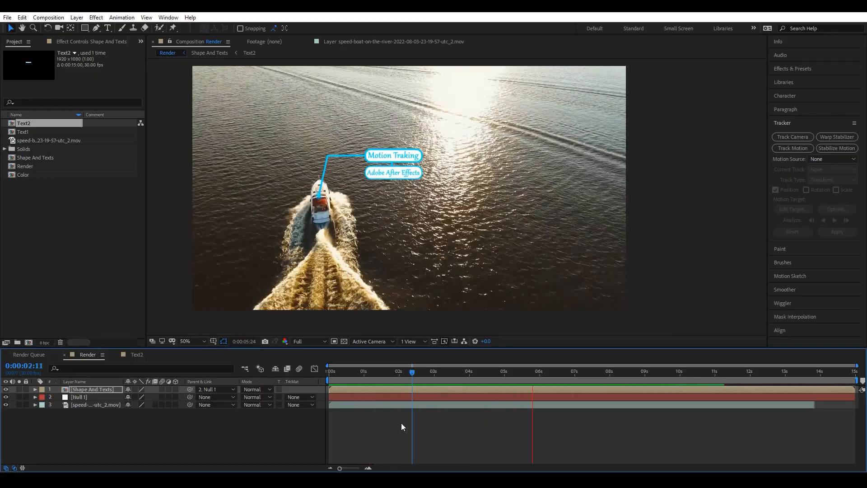
drag(582, 372, 812, 376)
key(n)
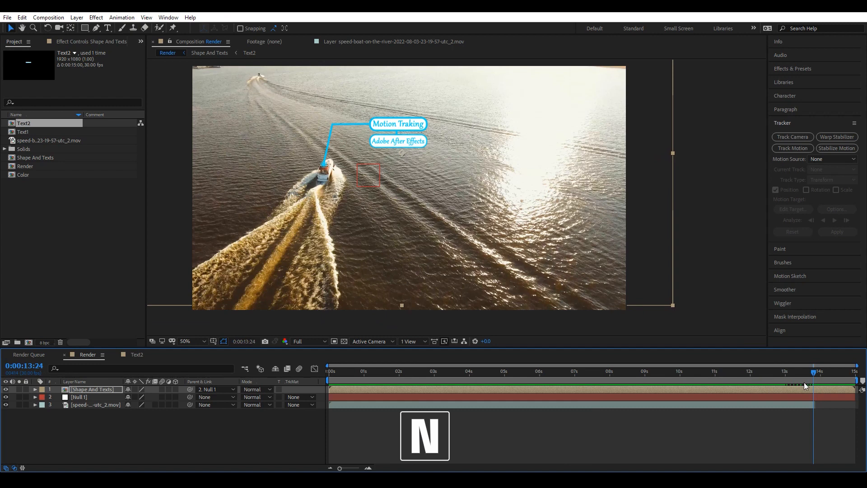
right_click(813, 379)
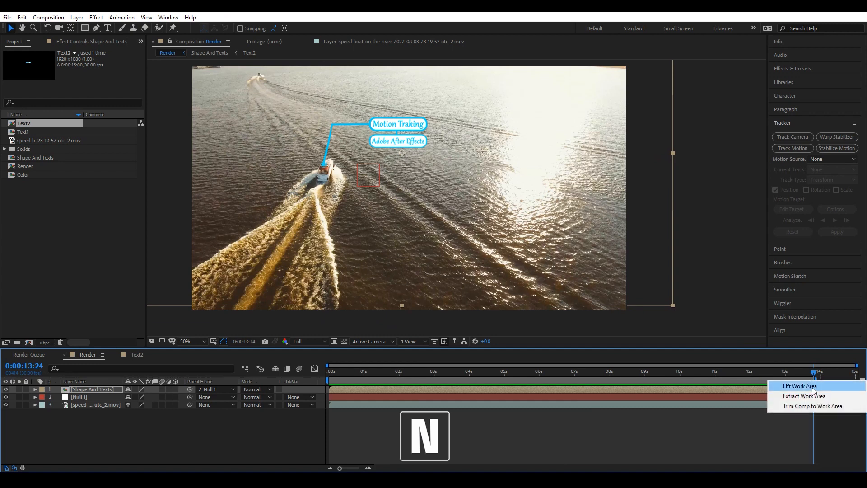
click(814, 406)
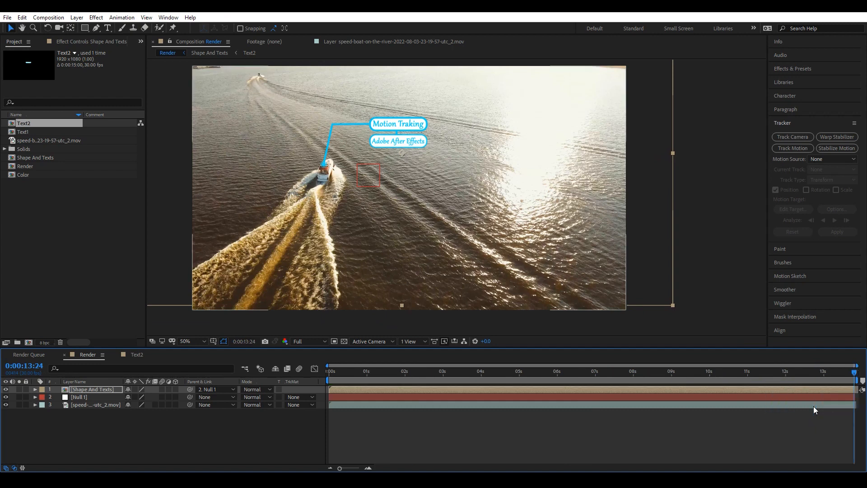
Pre-compose all three layers into a new composition named Final.
click(115, 448)
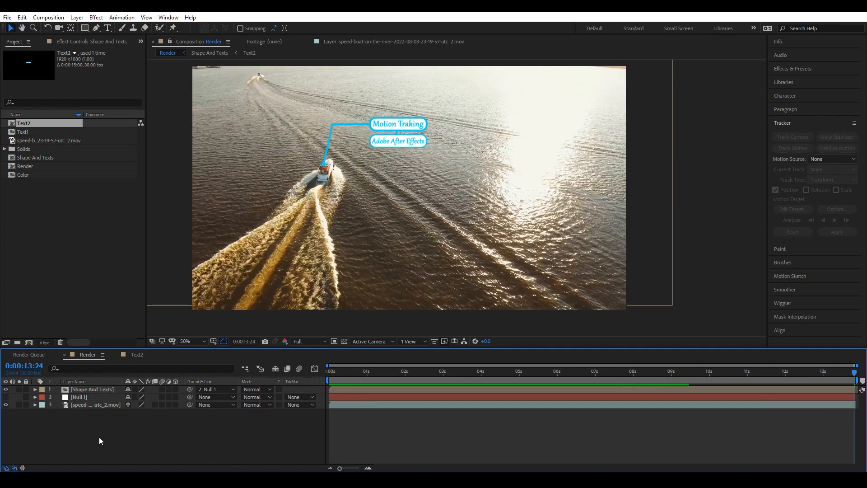
drag(101, 426, 108, 394)
right_click(108, 394)
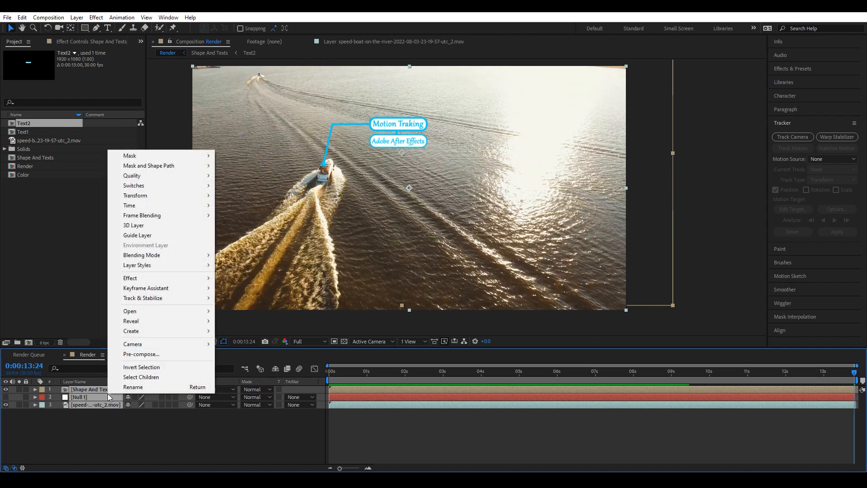
click(140, 354)
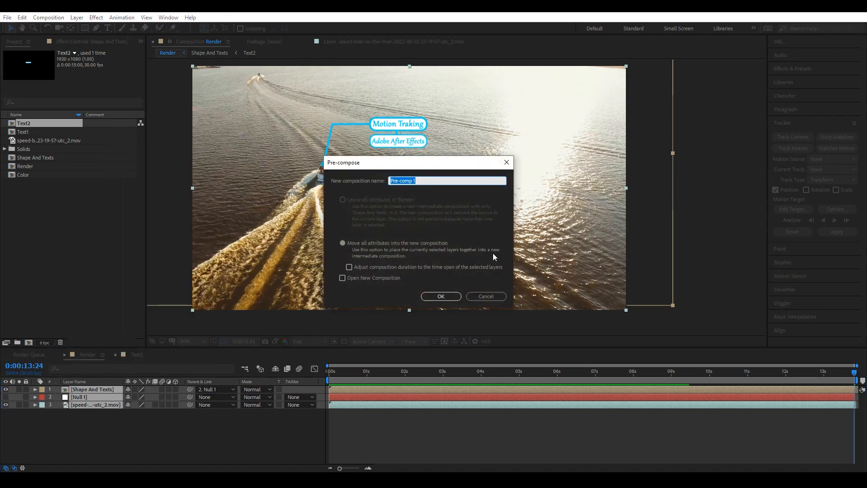
text(Fi)
click(435, 296)
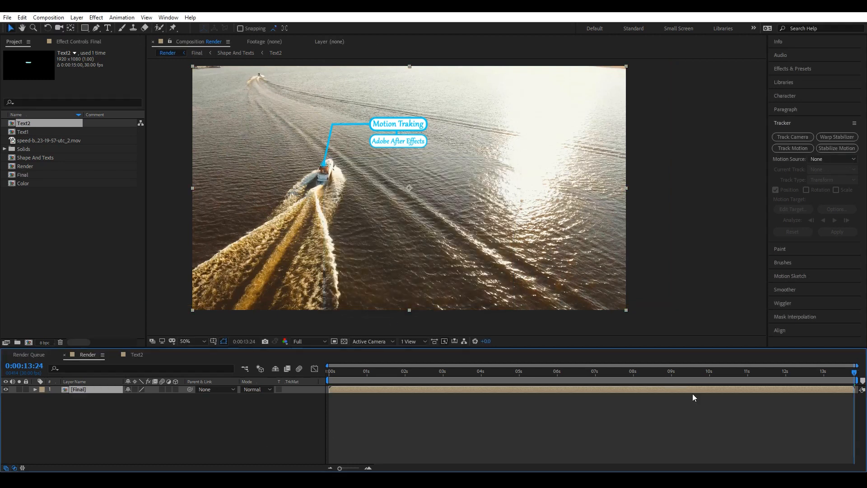
At the start of the timeline, scale the Final layer to 152% and set preview resolution to Half.
click(694, 398)
key(Home)
click(35, 389)
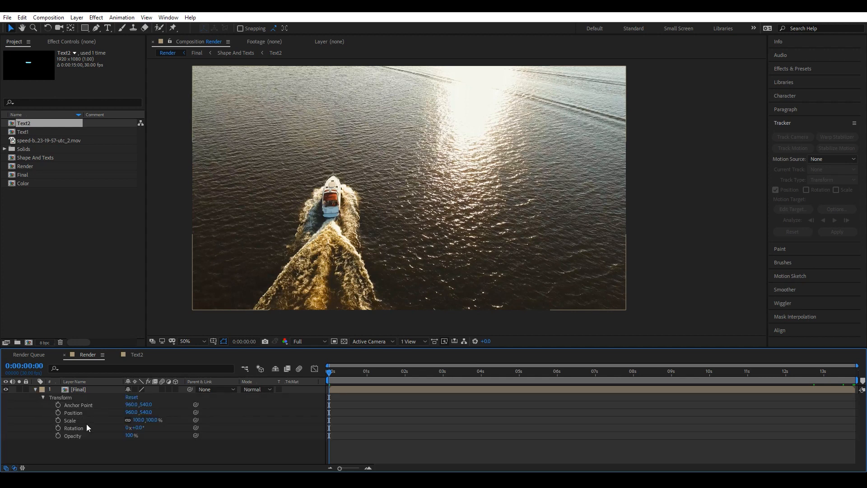
drag(137, 423, 160, 421)
scroll(316, 221, down, 2)
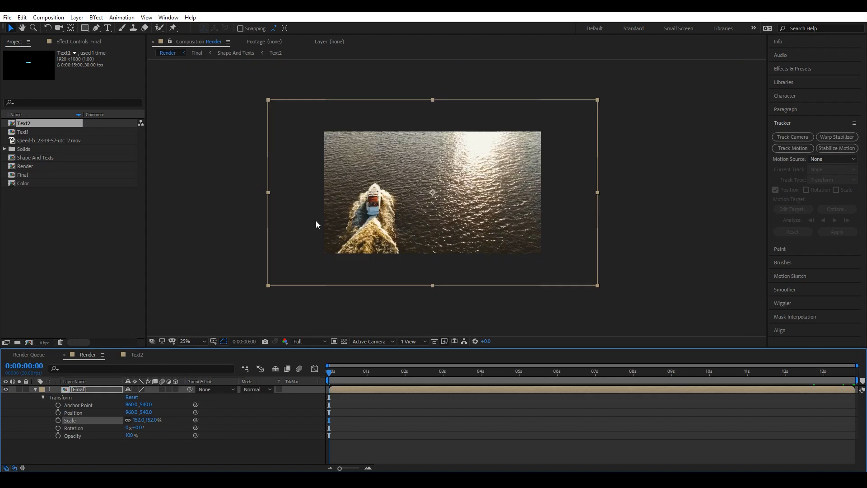
scroll(318, 222, up, 2)
click(318, 342)
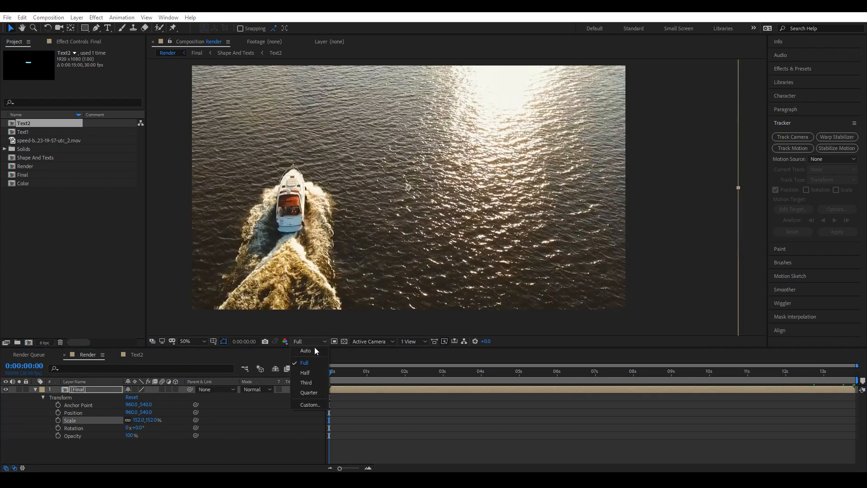
click(309, 373)
Set the Final layer's position to 1287, 384 and add Position and Scale keyframes.
scroll(320, 272, down, 2)
drag(145, 412, 276, 410)
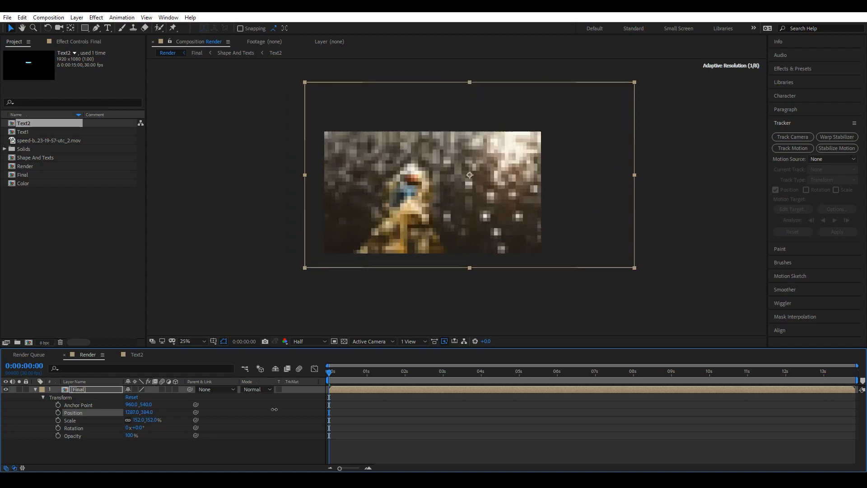
click(58, 421)
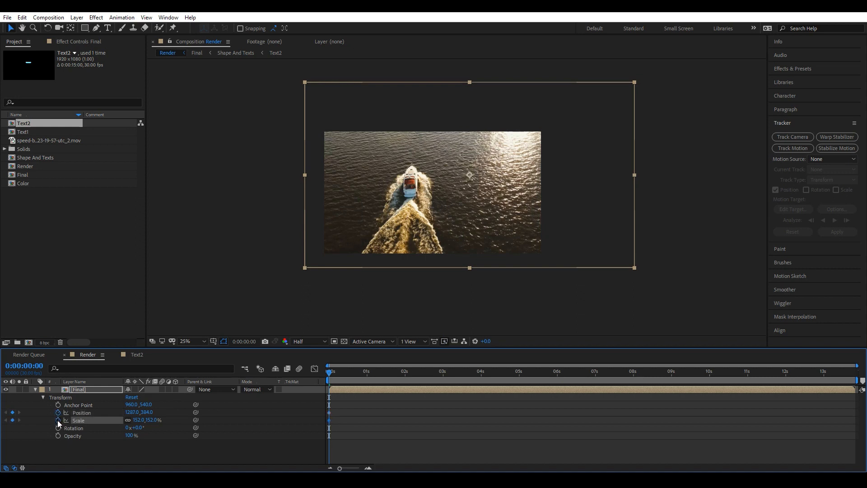
At 0:00:13:24, set the Final layer's scale to 111% and position to 1031, 542.
drag(330, 371, 859, 408)
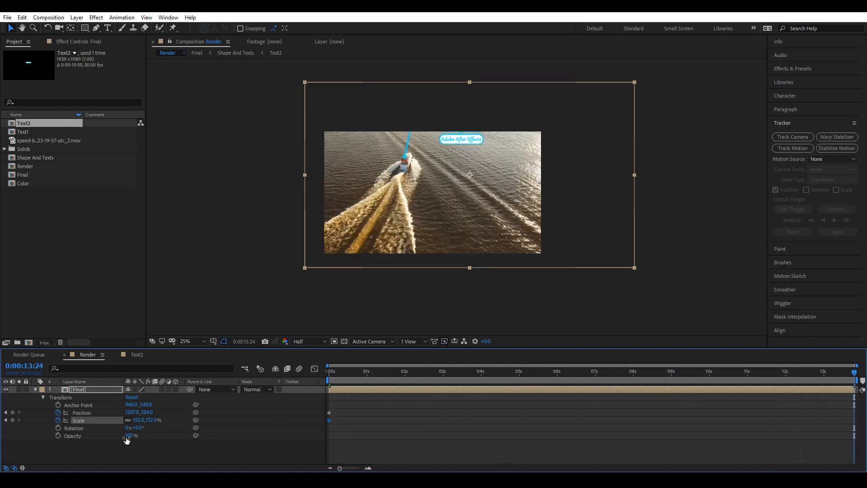
drag(147, 412, 127, 421)
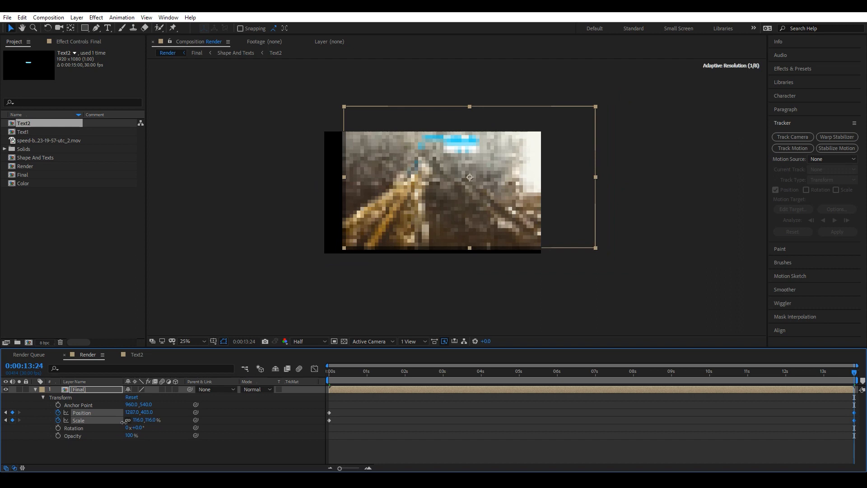
drag(136, 413, 55, 421)
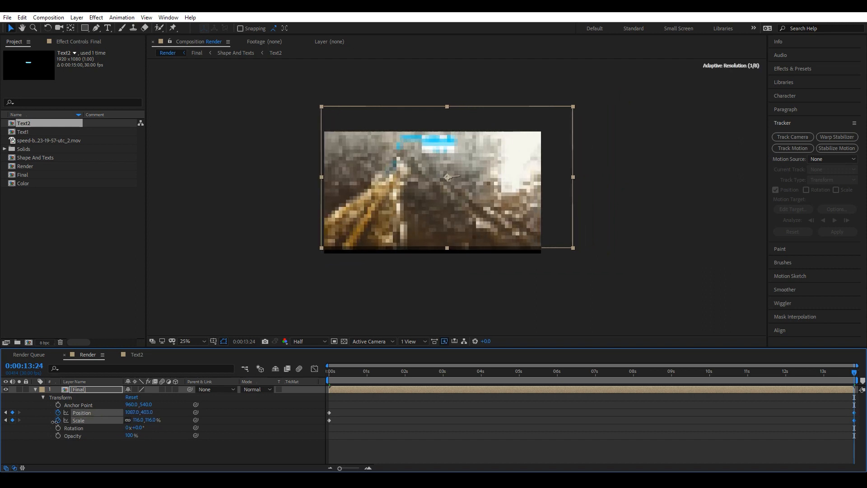
drag(145, 412, 230, 399)
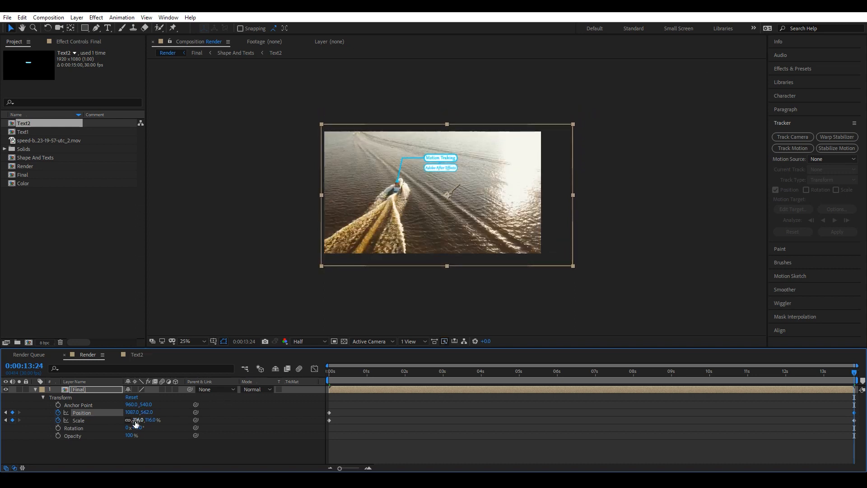
drag(139, 420, 122, 412)
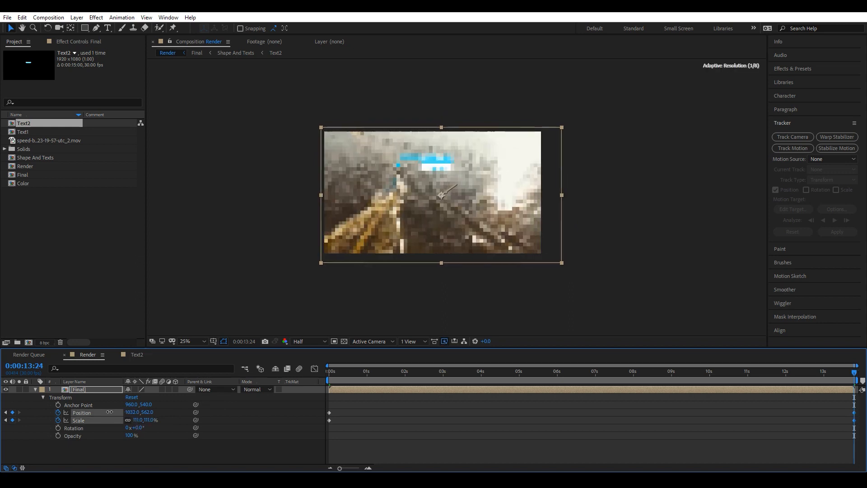
click(187, 342)
click(194, 182)
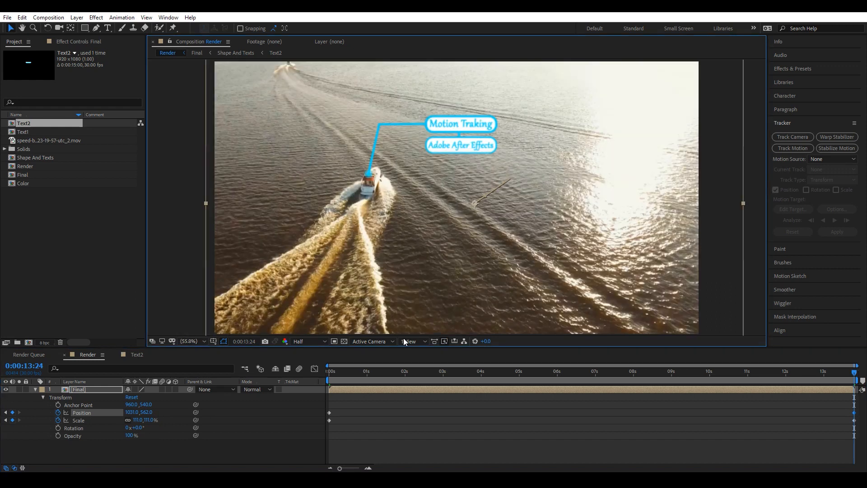